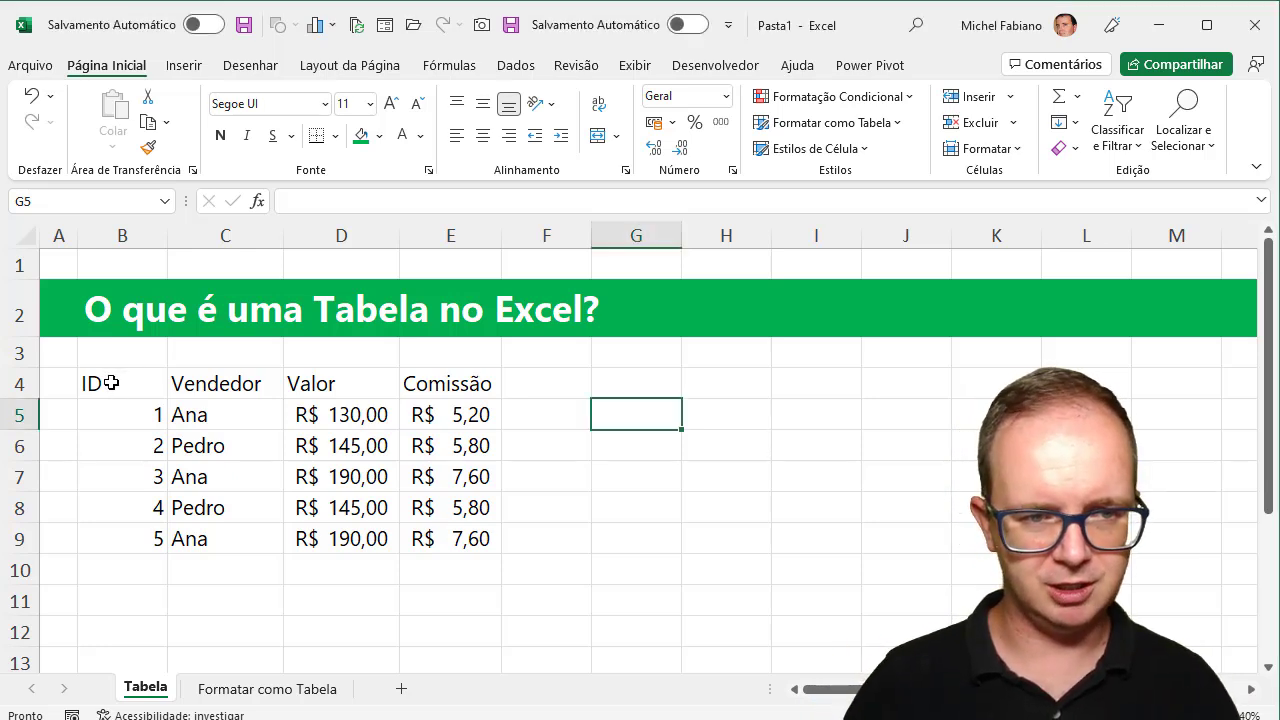
Give header row B4:E4 a green fill with white, centred text
left_click_drag(113, 387, 425, 388)
left_click(369, 134)
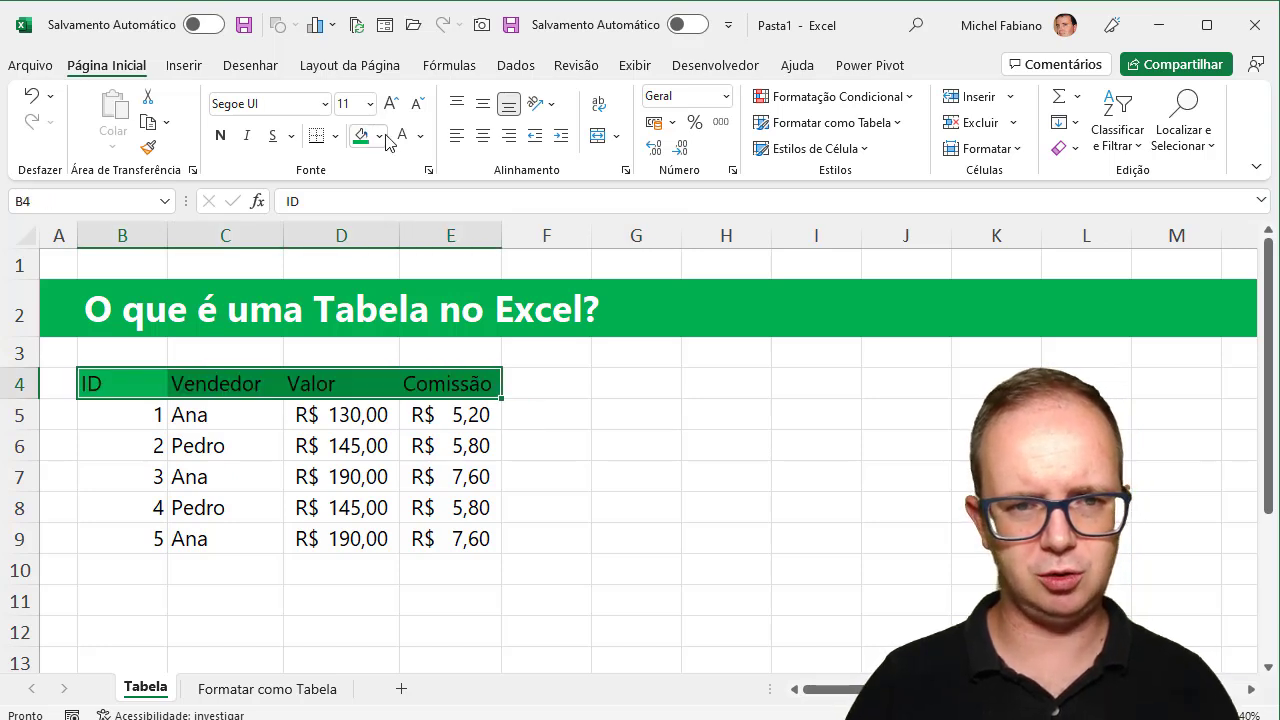
left_click(403, 140)
left_click(490, 136)
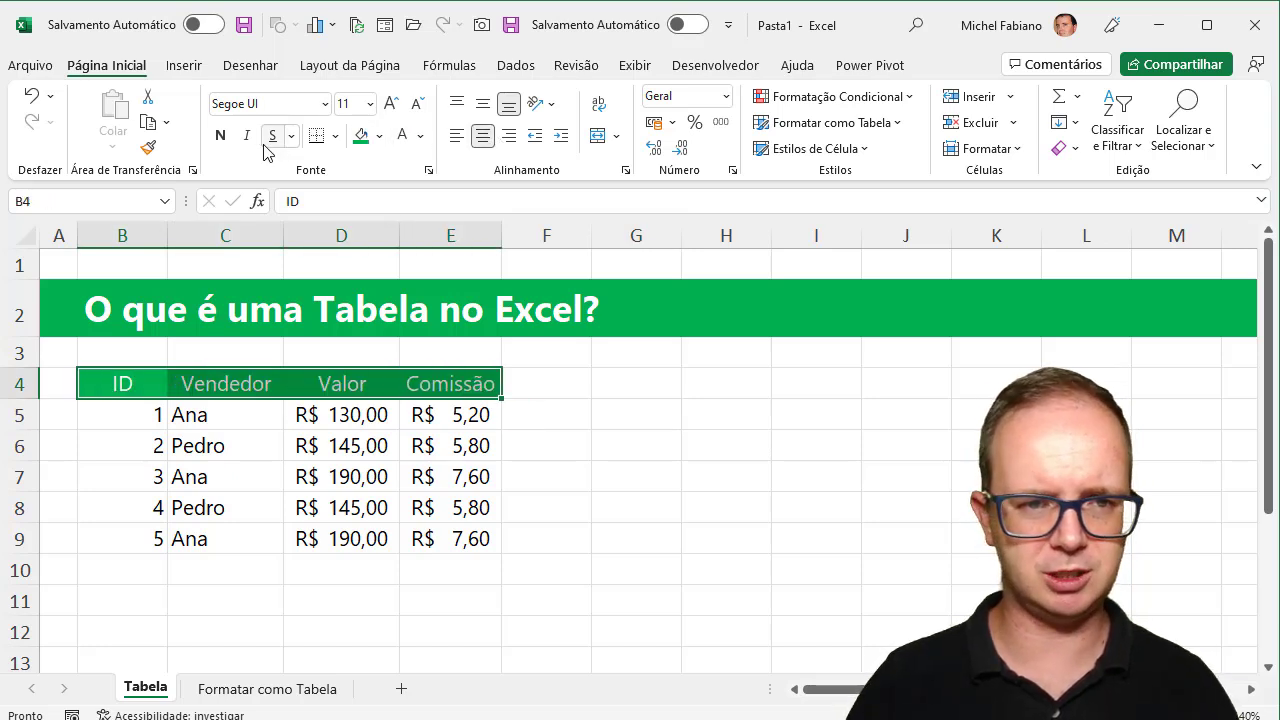
Add Todas as Bordas to B4:E9, then go to the Formatar como Tabela sheet
left_click_drag(143, 380, 450, 536)
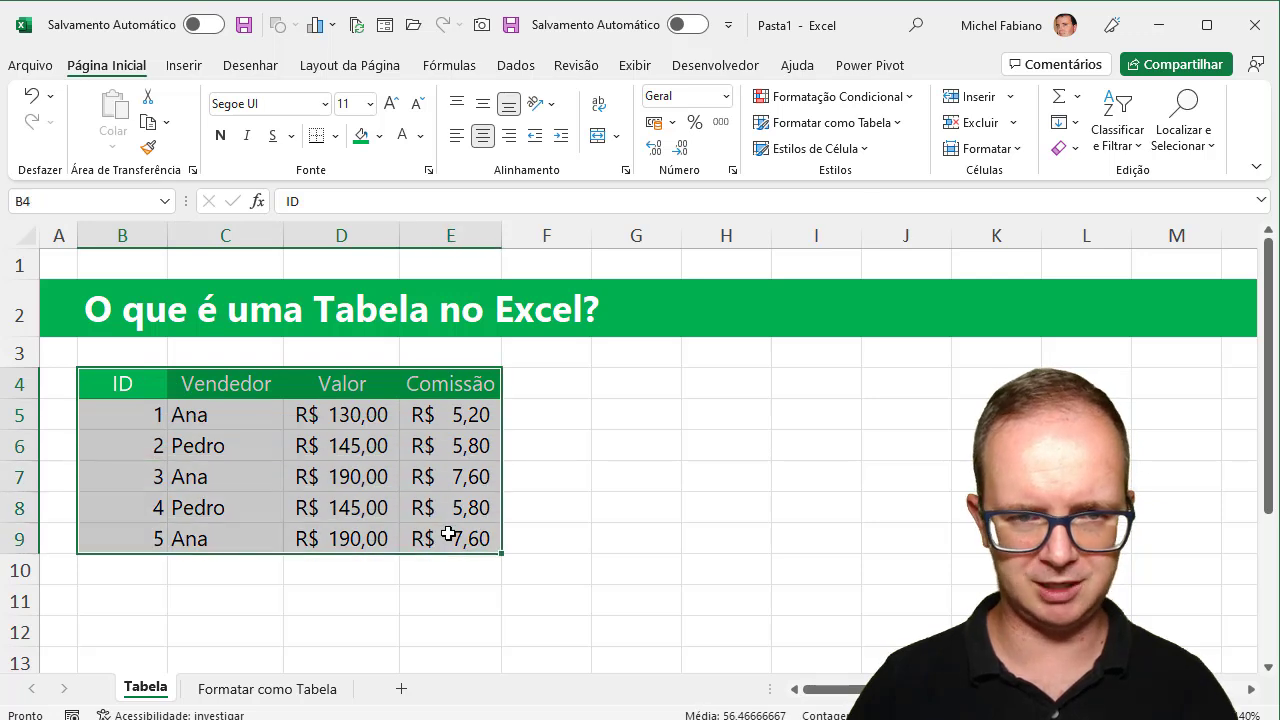
left_click(335, 135)
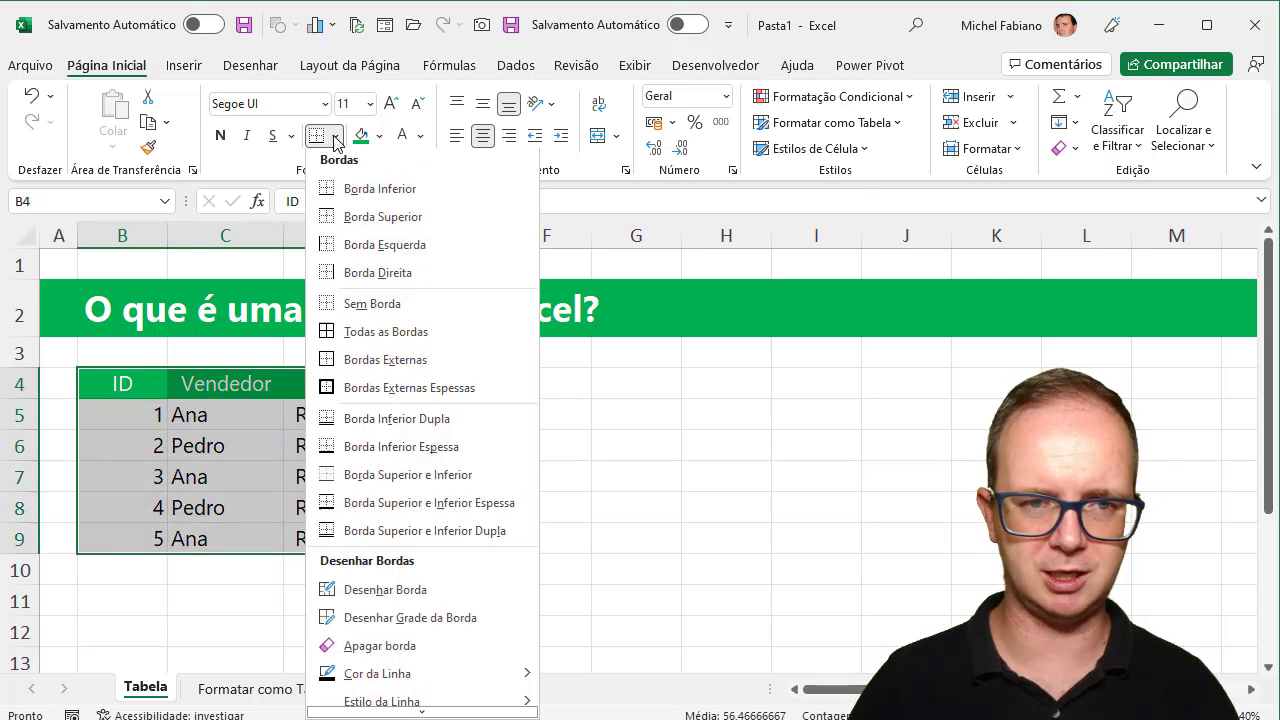
left_click(420, 332)
left_click(681, 476)
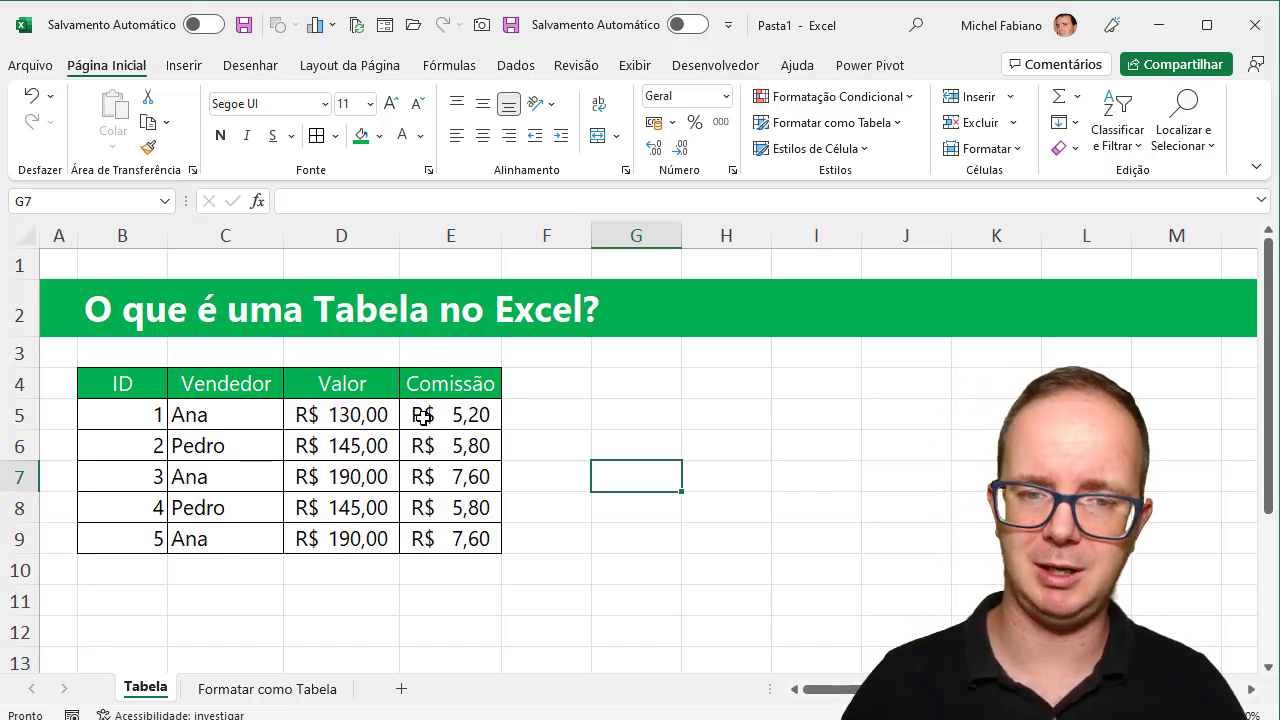
left_click(250, 689)
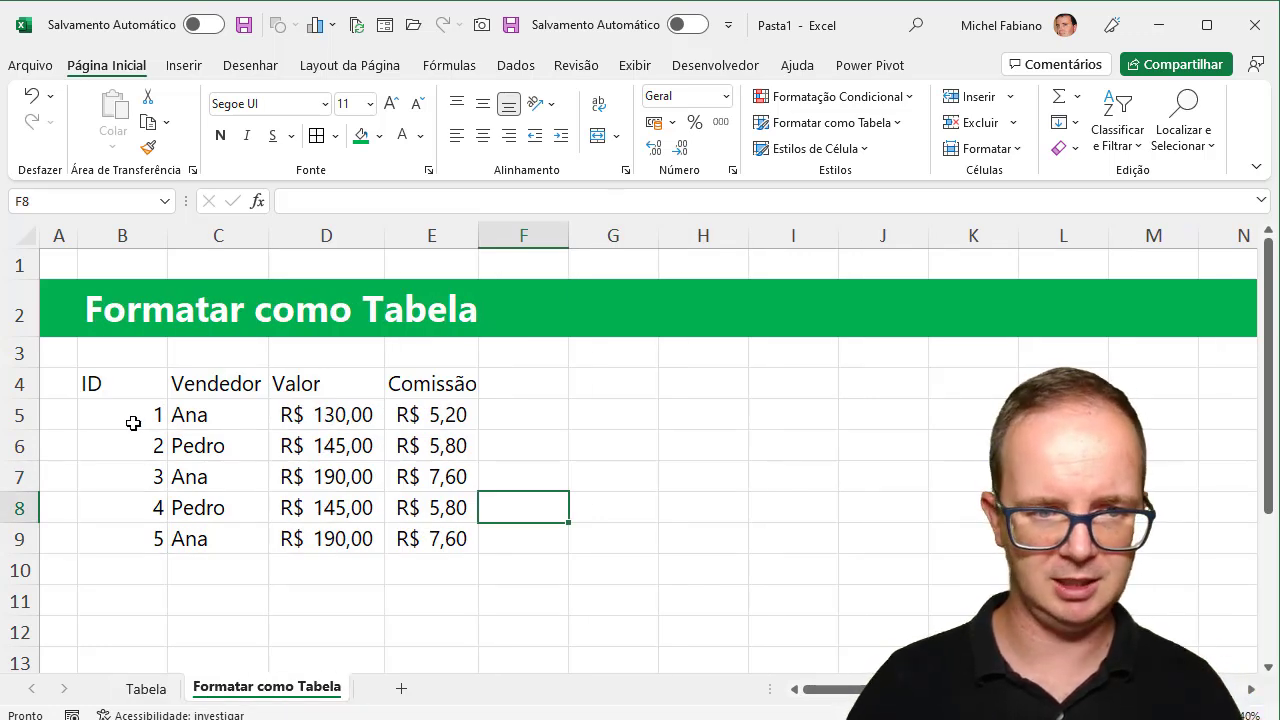
Format B4:E9 as a green-styled table with headers (Tabela1)
left_click(140, 387)
left_click_drag(140, 387, 406, 533)
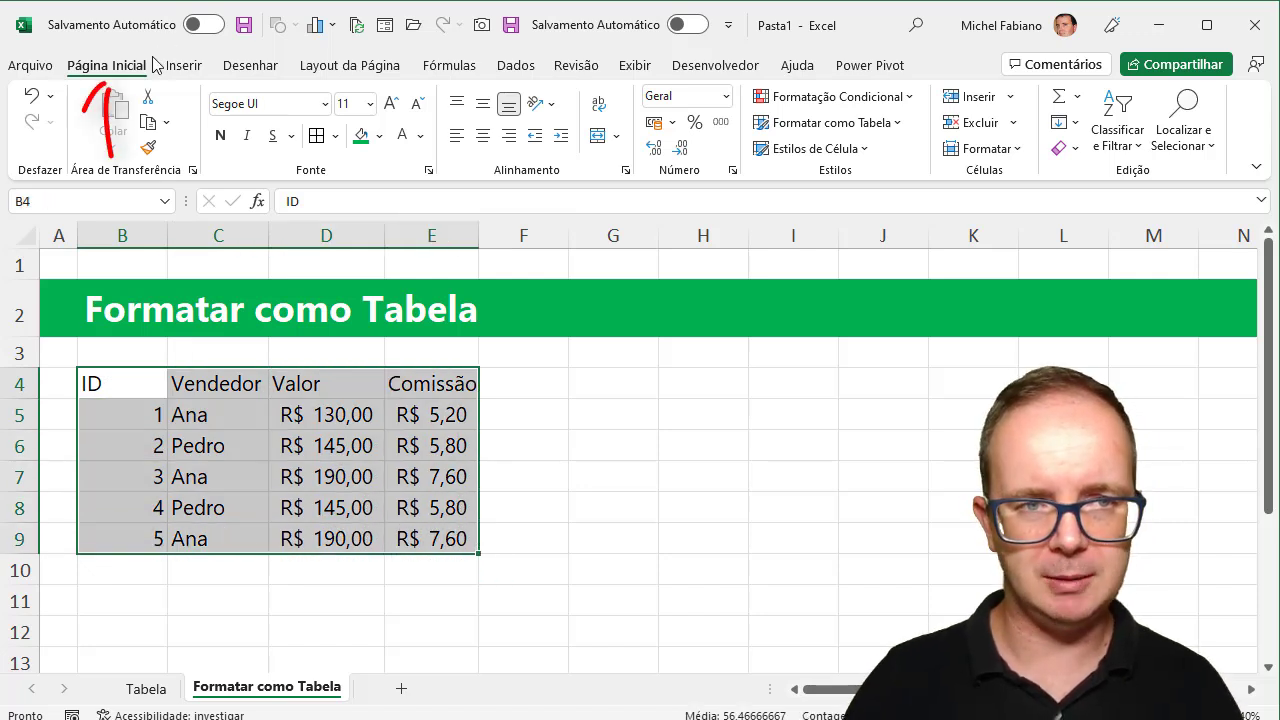
left_click(848, 133)
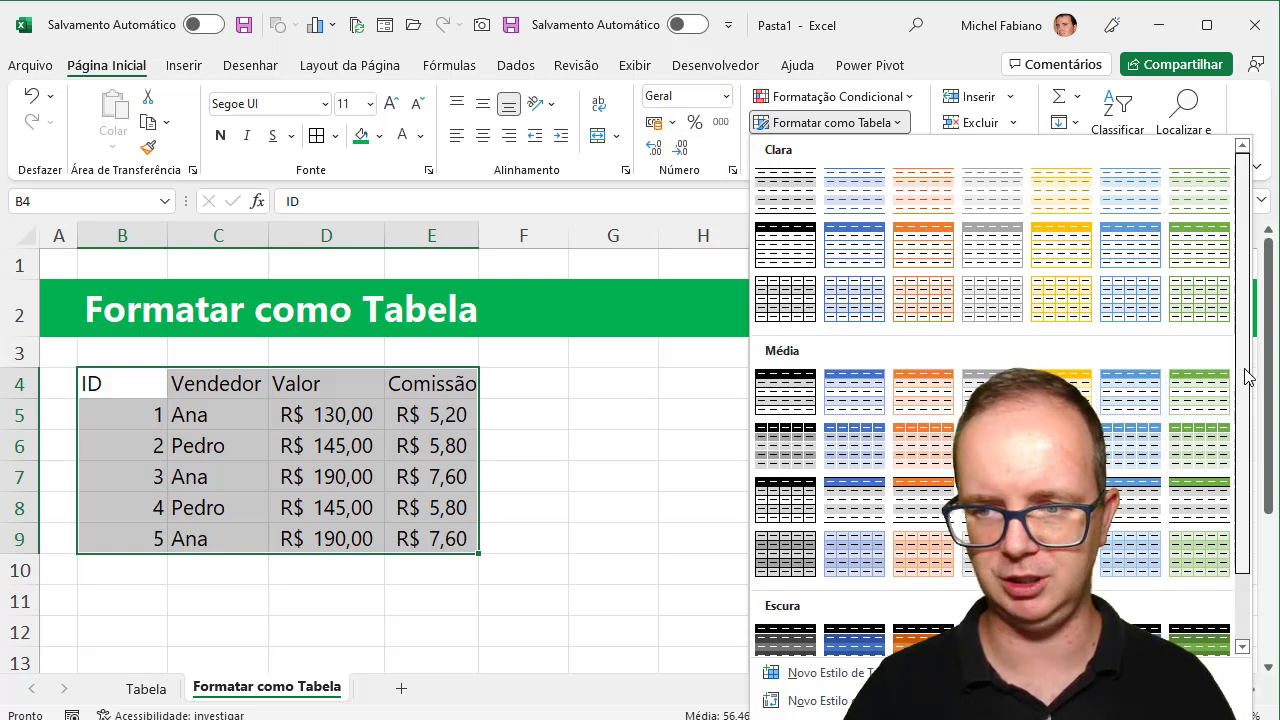
left_click_drag(1243, 434, 1245, 500)
left_click(1200, 365)
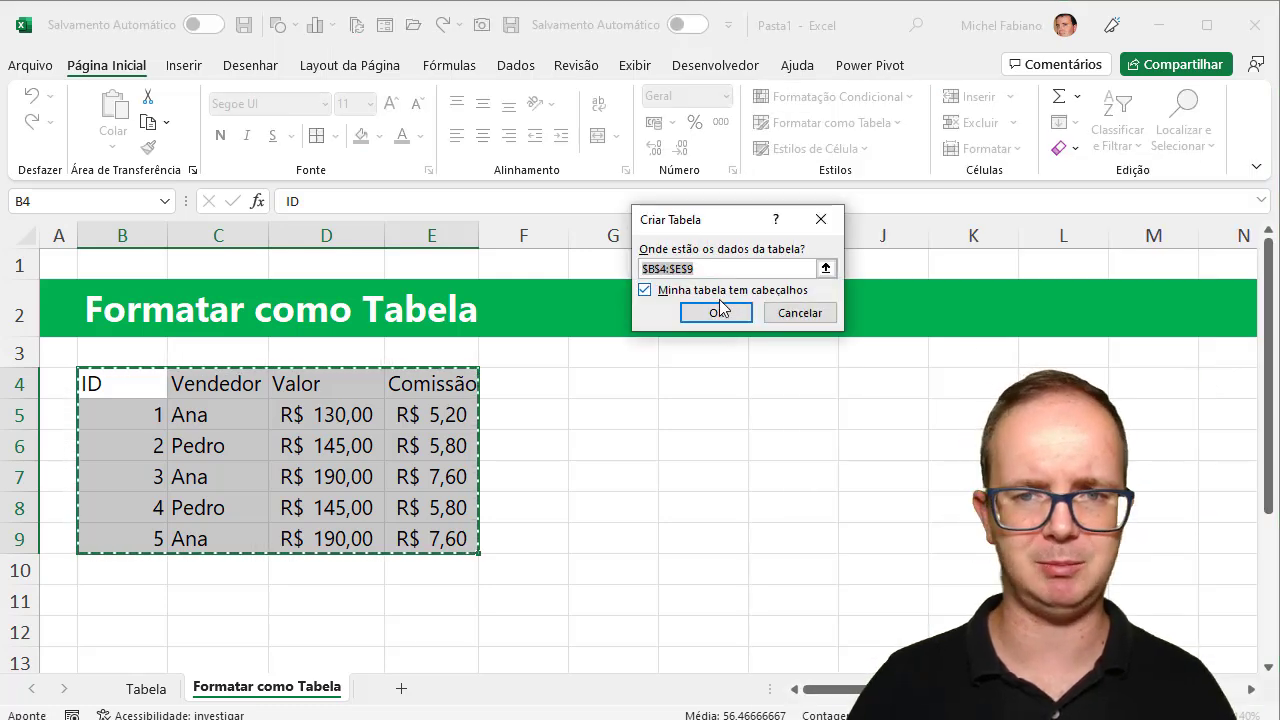
left_click(716, 312)
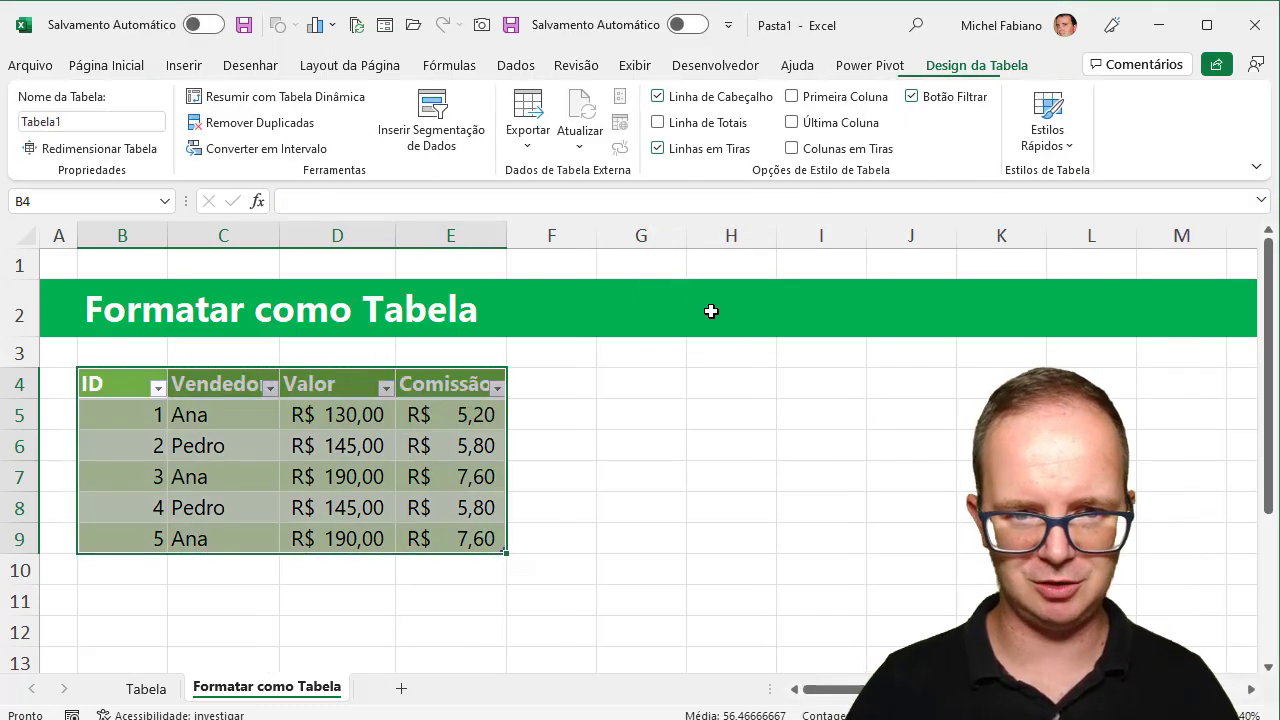
left_click(723, 451)
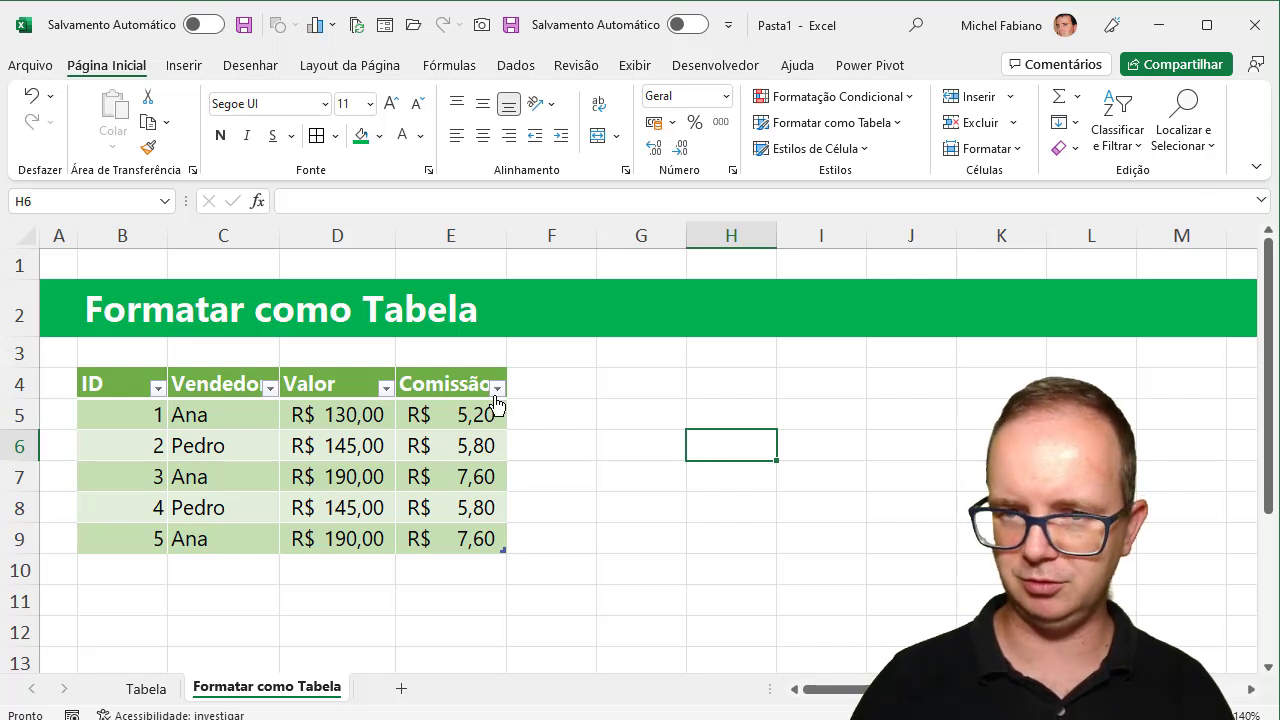
Switch back to the Tabela sheet
left_click(163, 690)
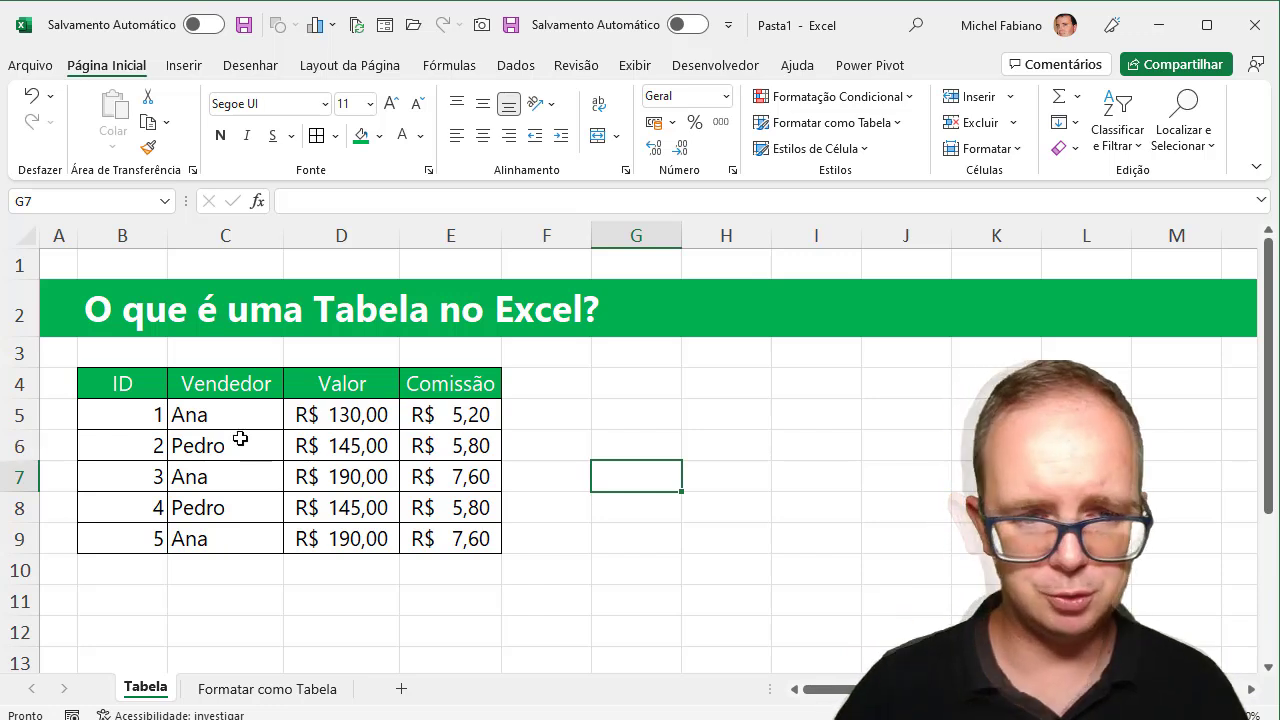
Centre the IDs in B5:B9 and add sale 6 worth 145 in row 10
left_click_drag(136, 413, 134, 538)
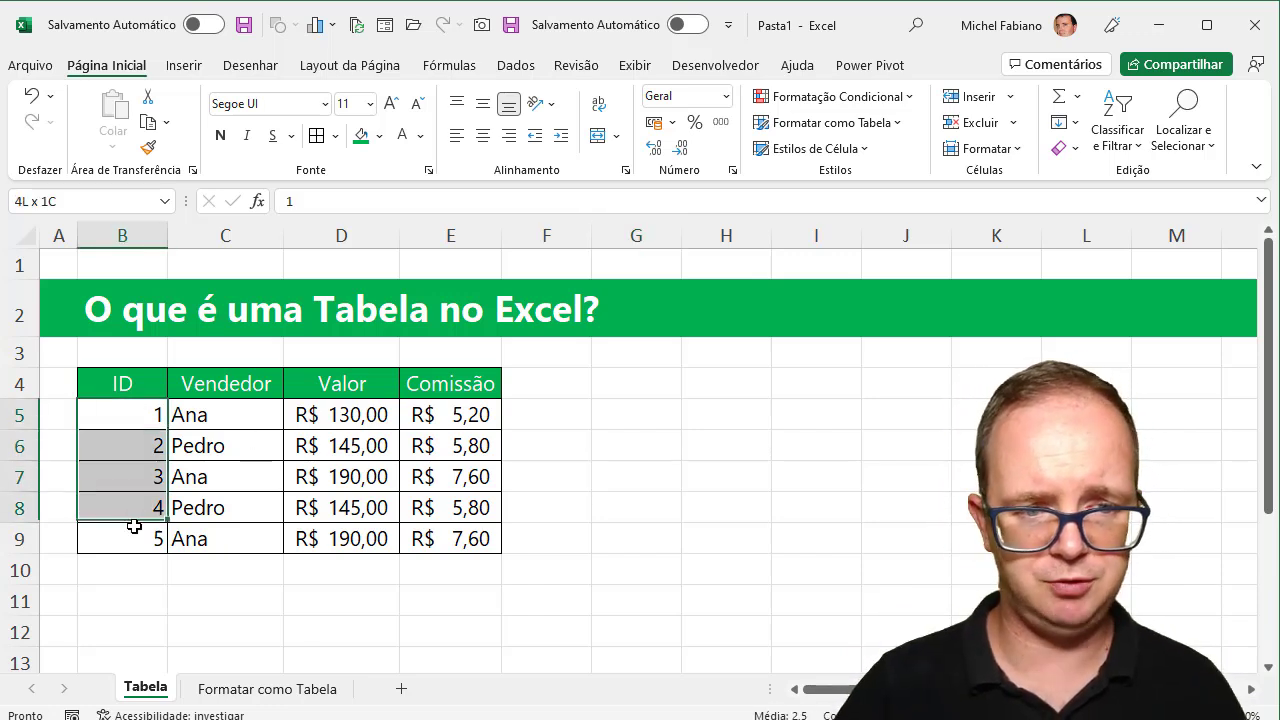
left_click(481, 136)
left_click(122, 570)
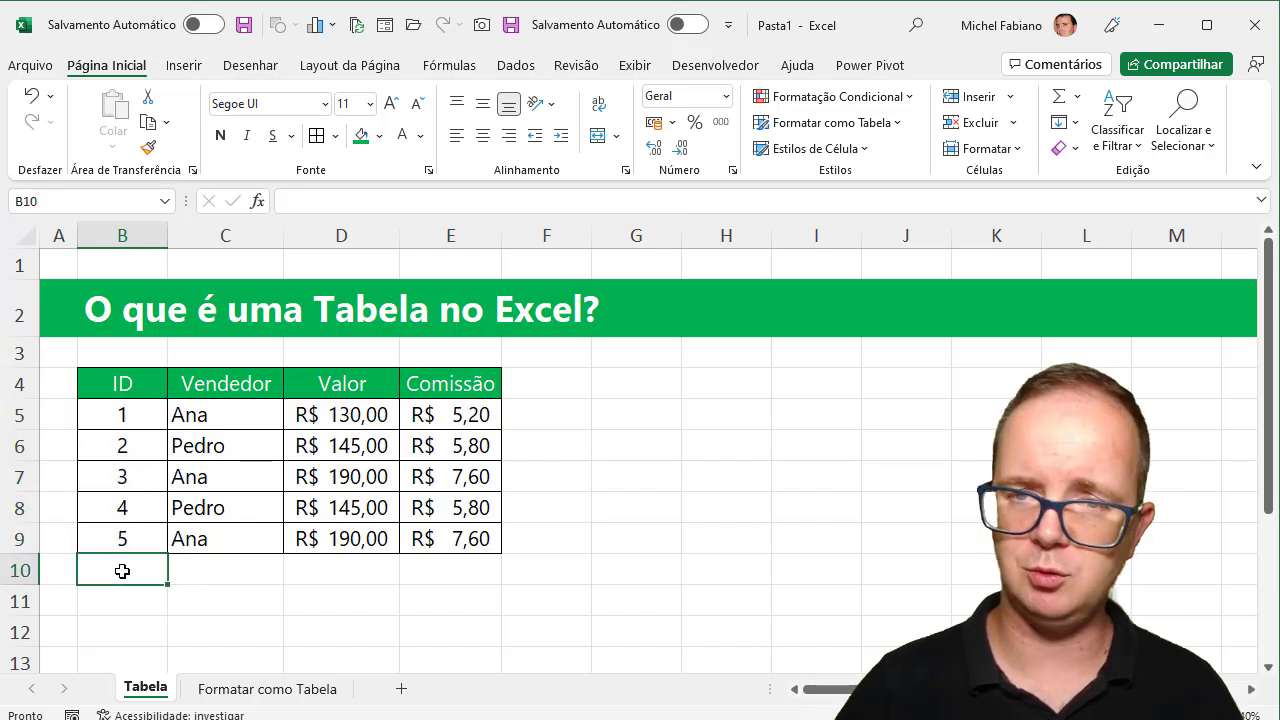
type("6")
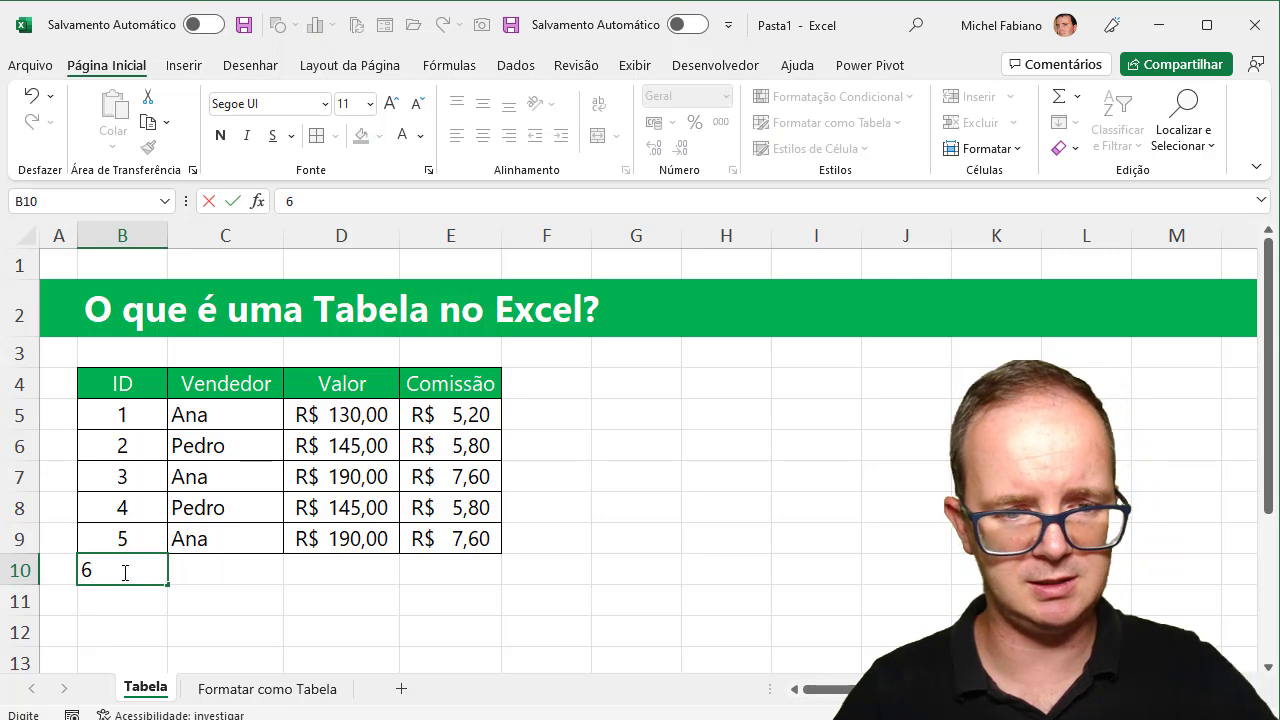
left_click(171, 568)
type("Pedro")
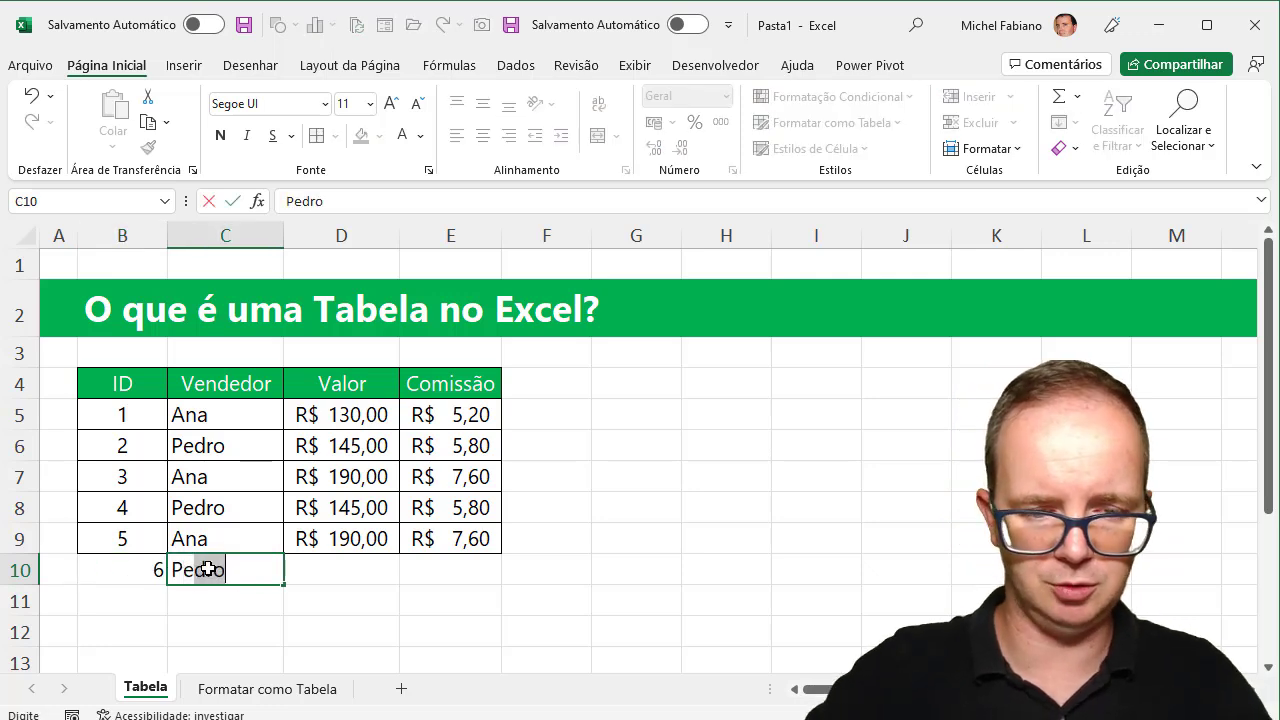
key("Tab")
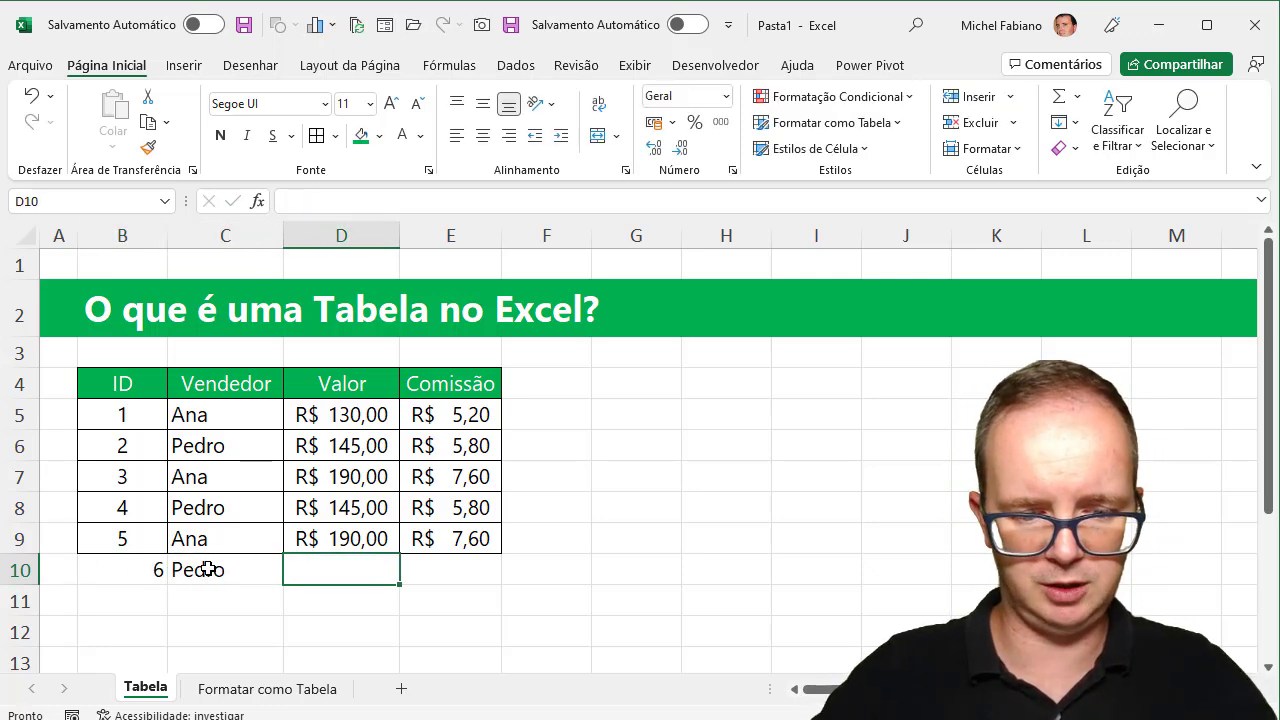
type("145")
key("Tab")
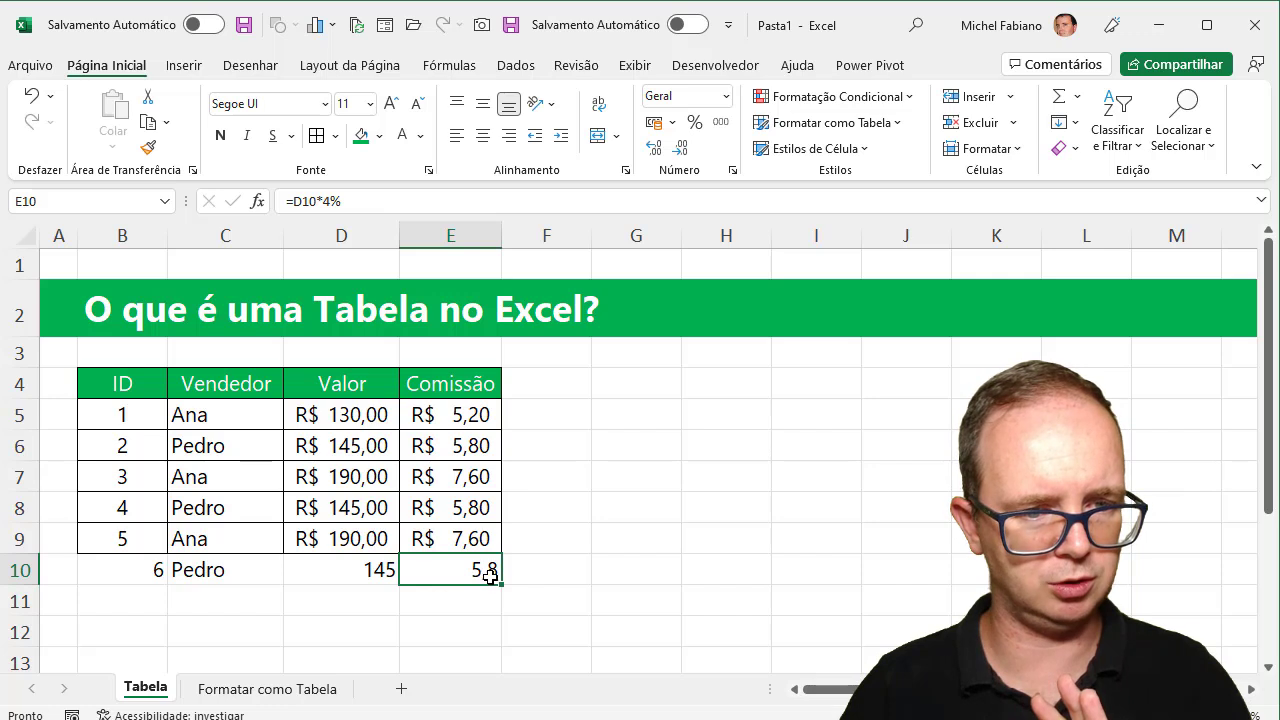
Add sale 7 worth 345 in row 11, then select B9:E9
left_click(142, 603)
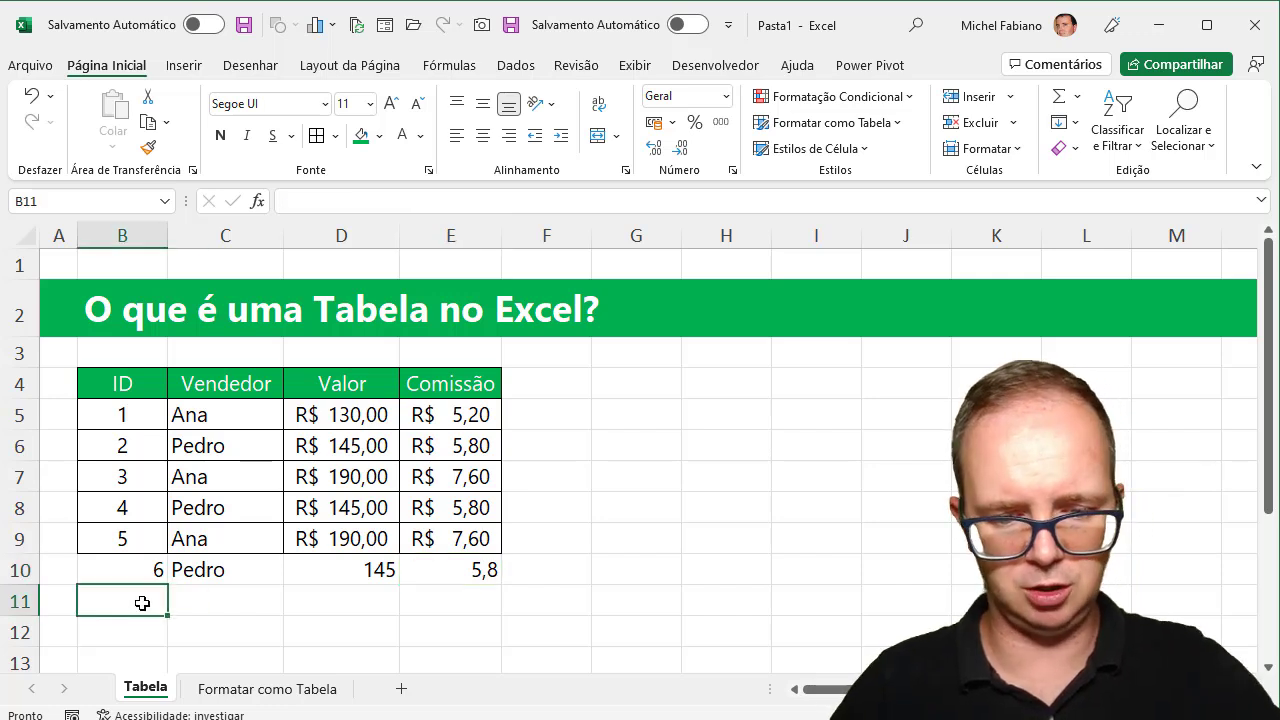
type("7")
key("Tab")
key("Up")
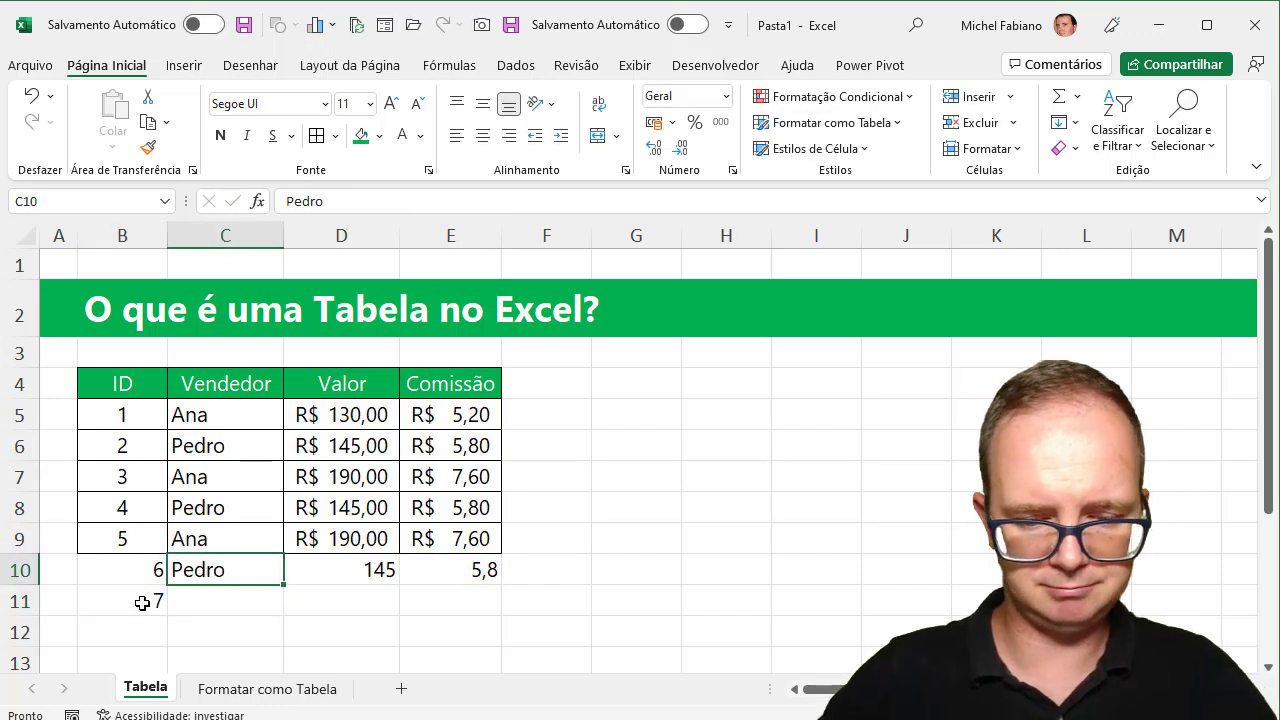
type("A")
key("Escape")
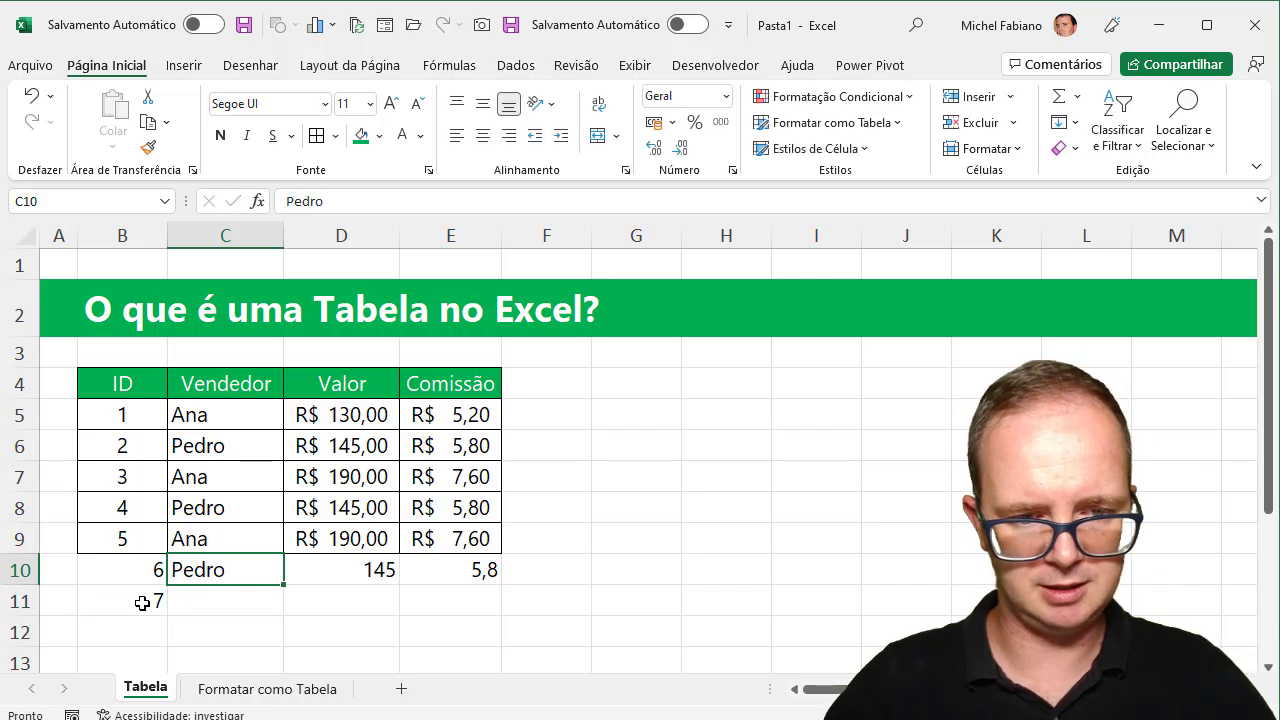
key("Down")
type("A")
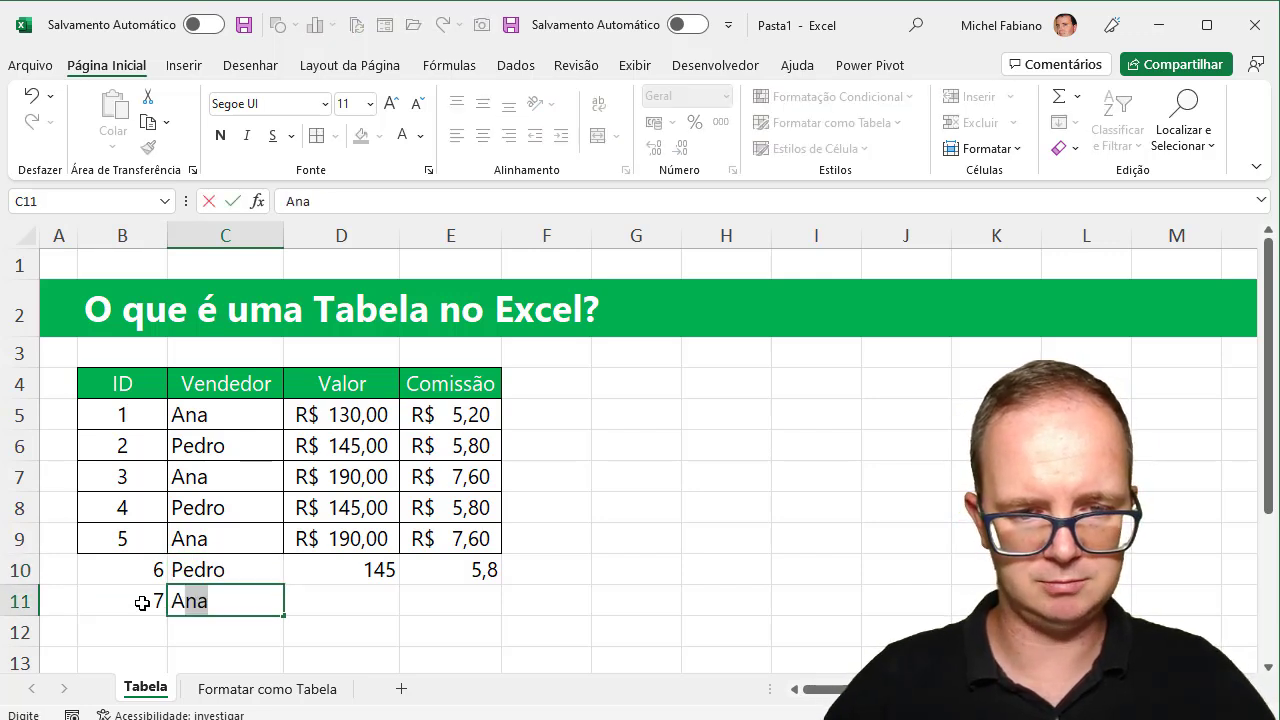
key("Tab")
type("34")
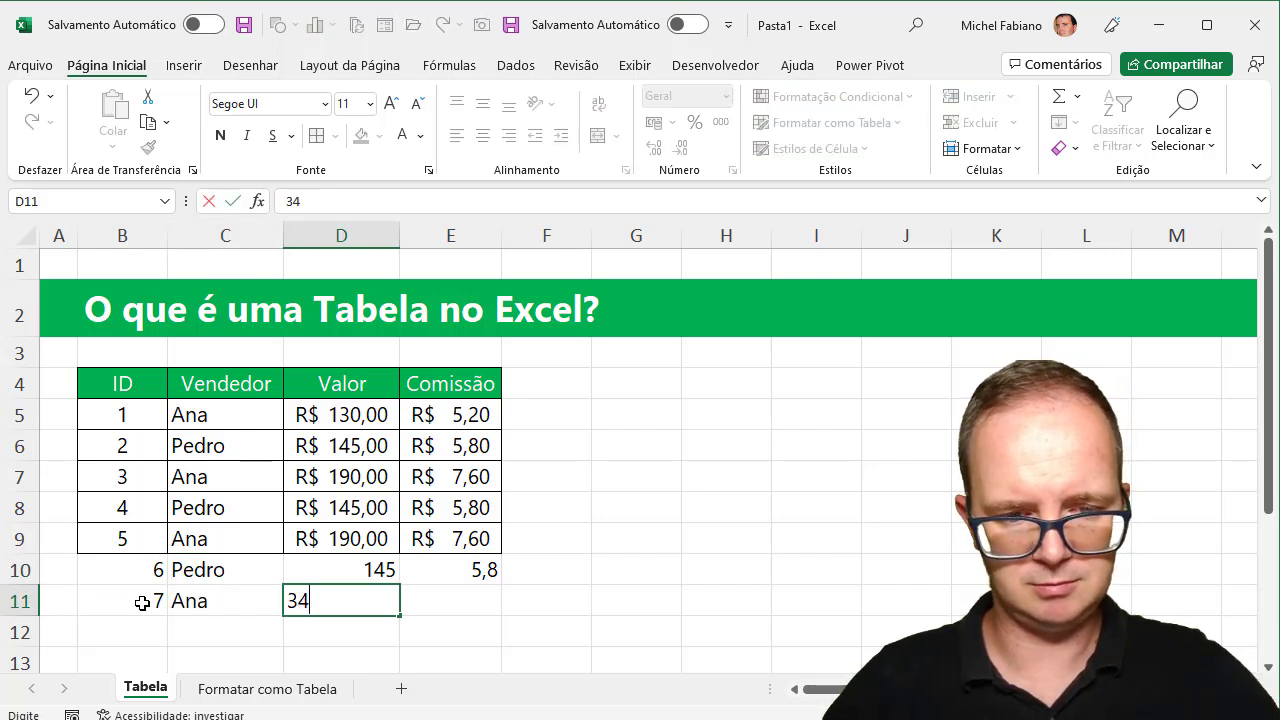
key("Tab")
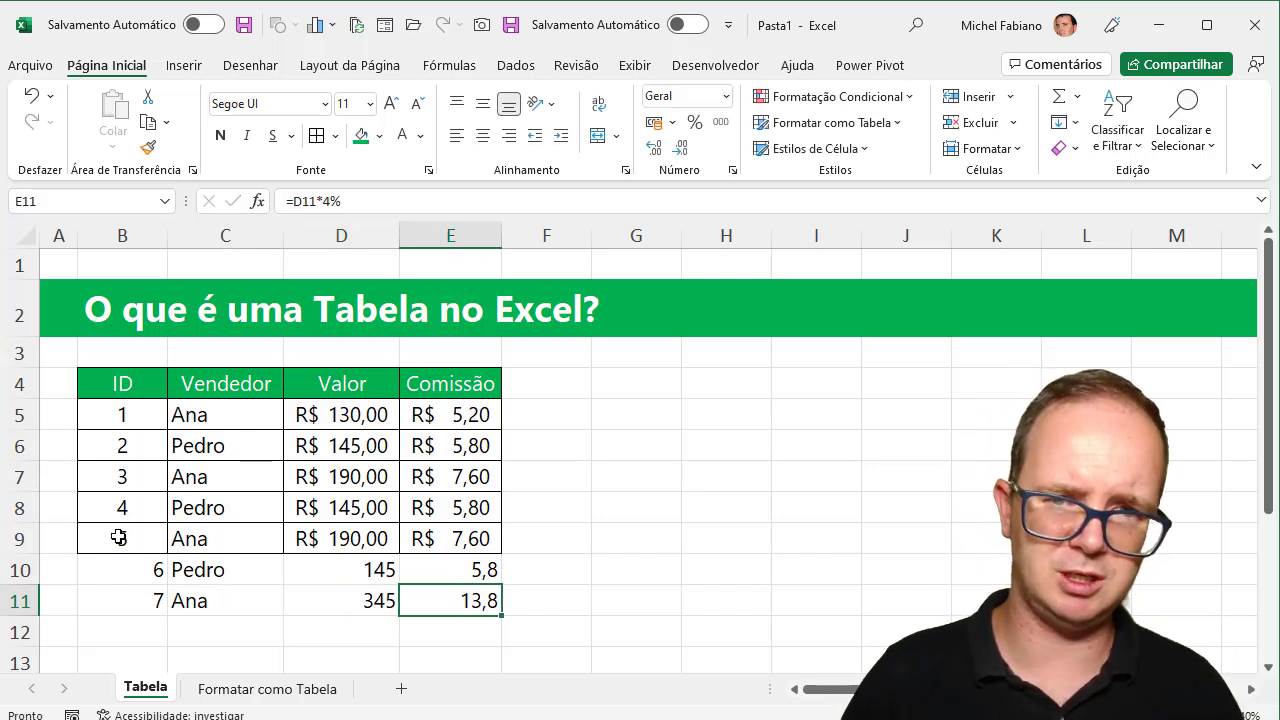
left_click_drag(117, 533, 441, 531)
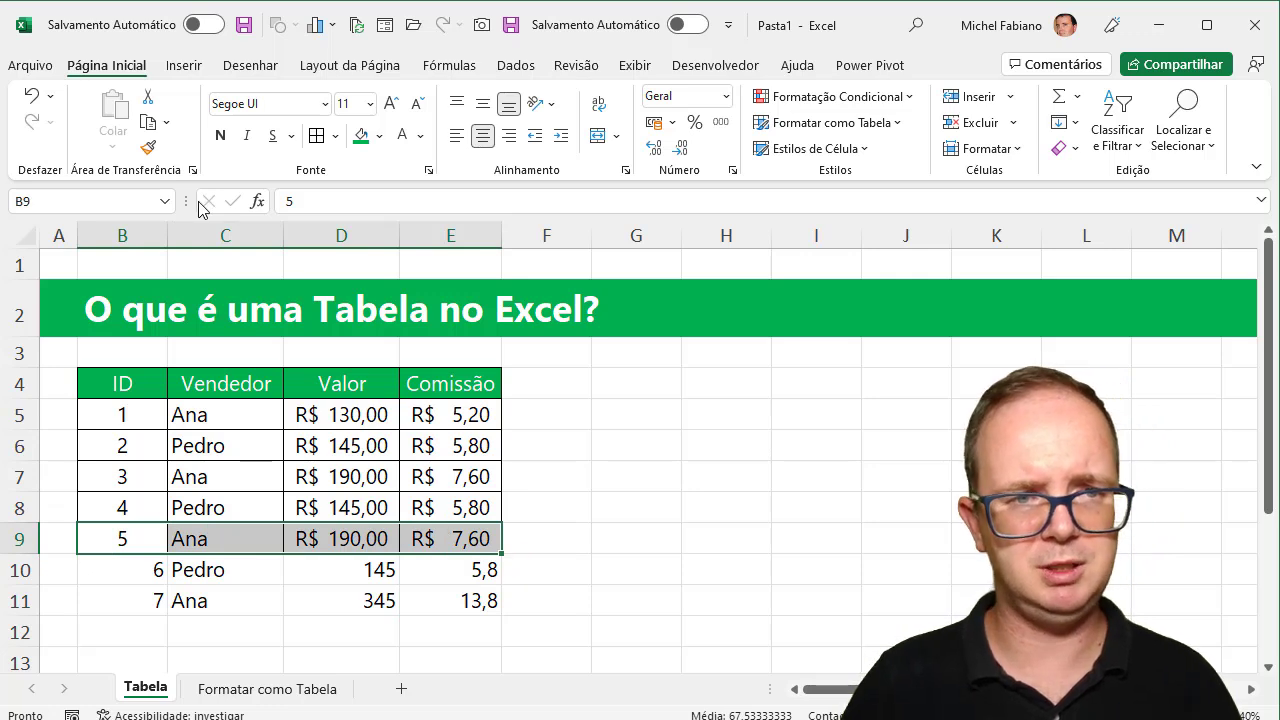
left_click(155, 158)
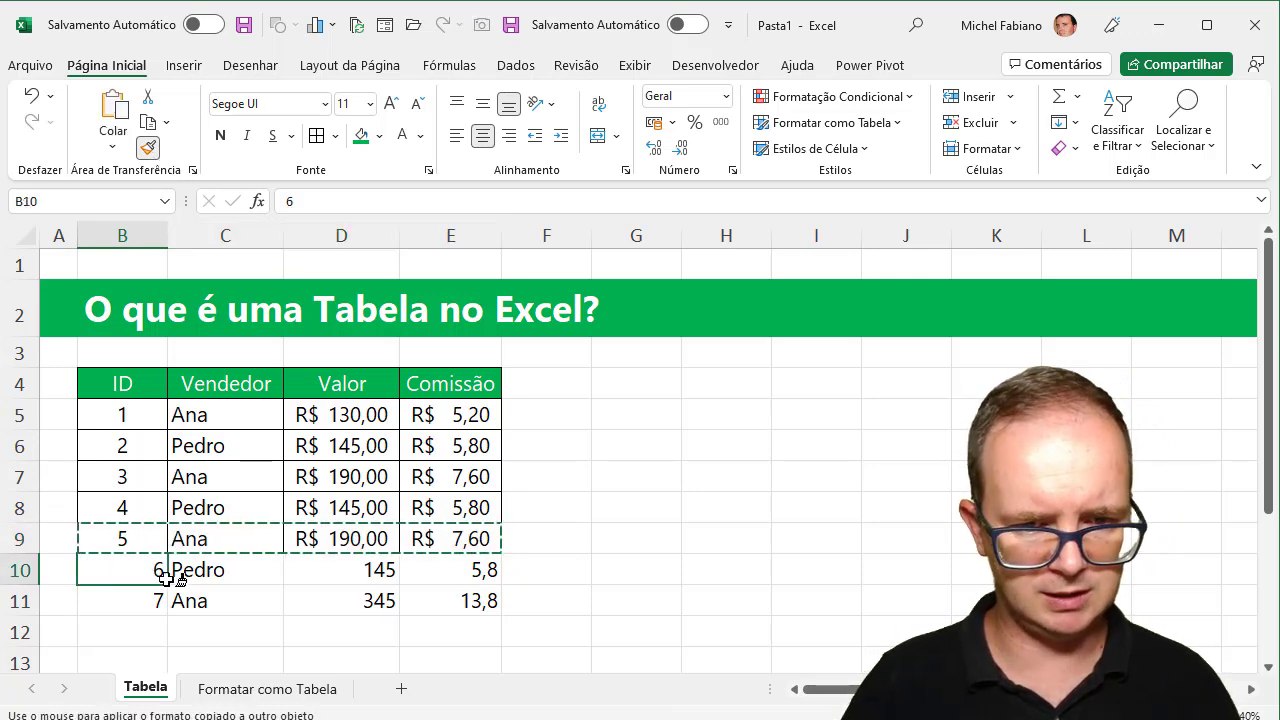
left_click_drag(160, 568, 446, 596)
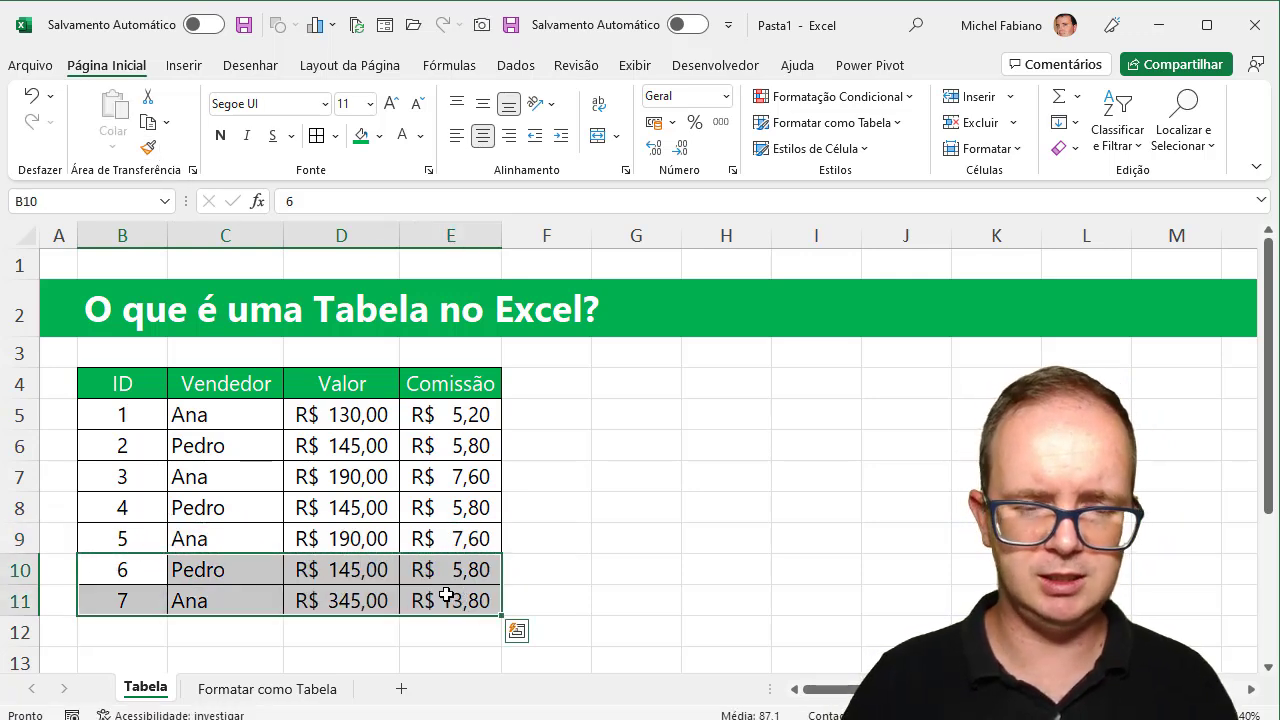
left_click(352, 625)
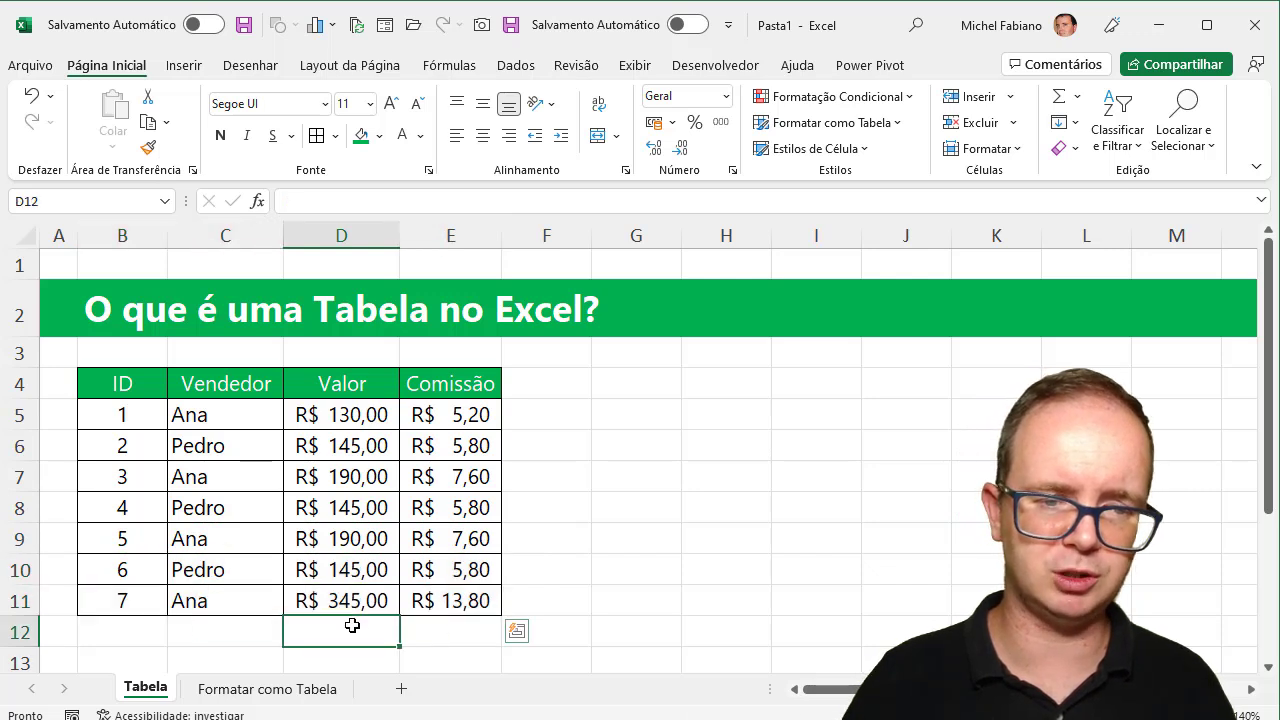
left_click(1059, 100)
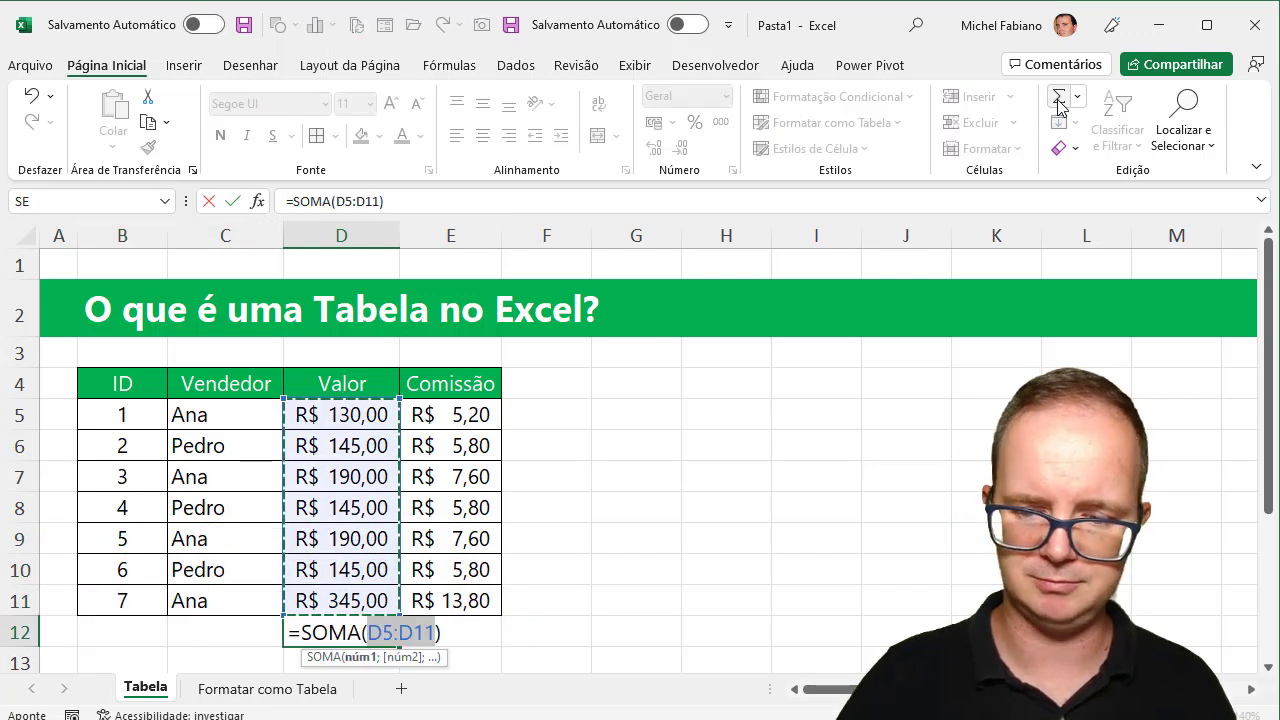
key("Return")
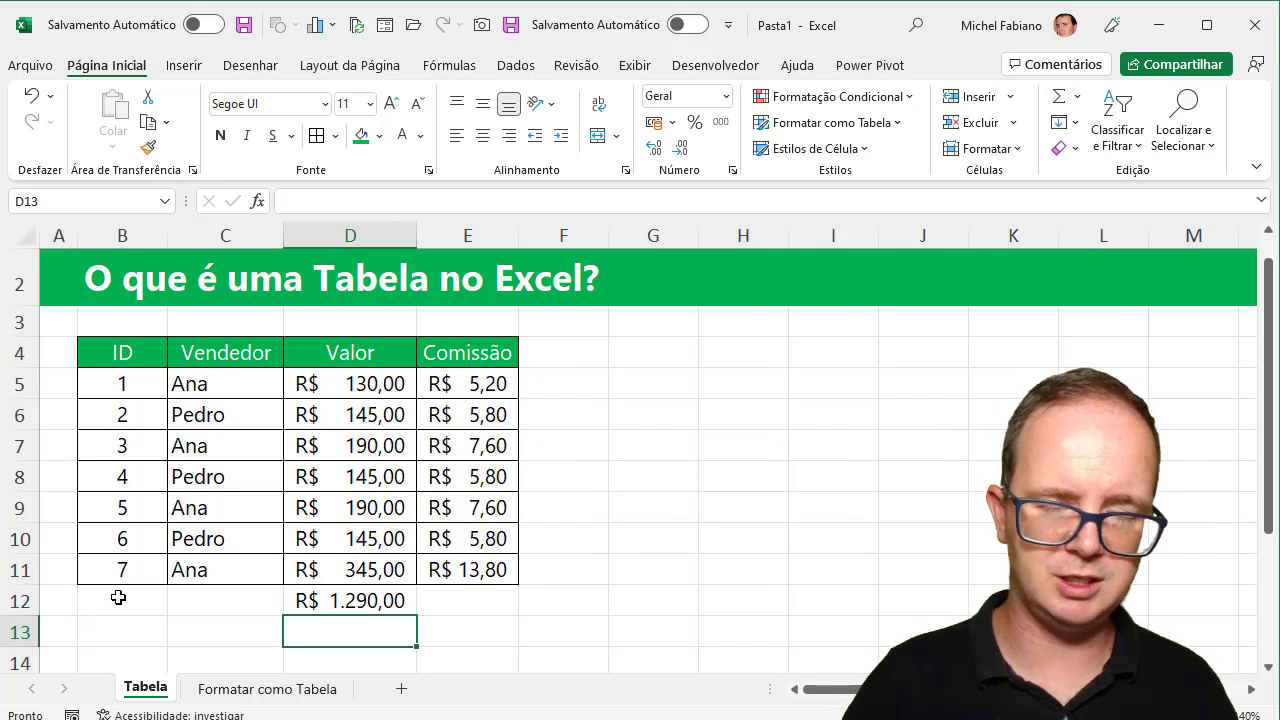
left_click(370, 599)
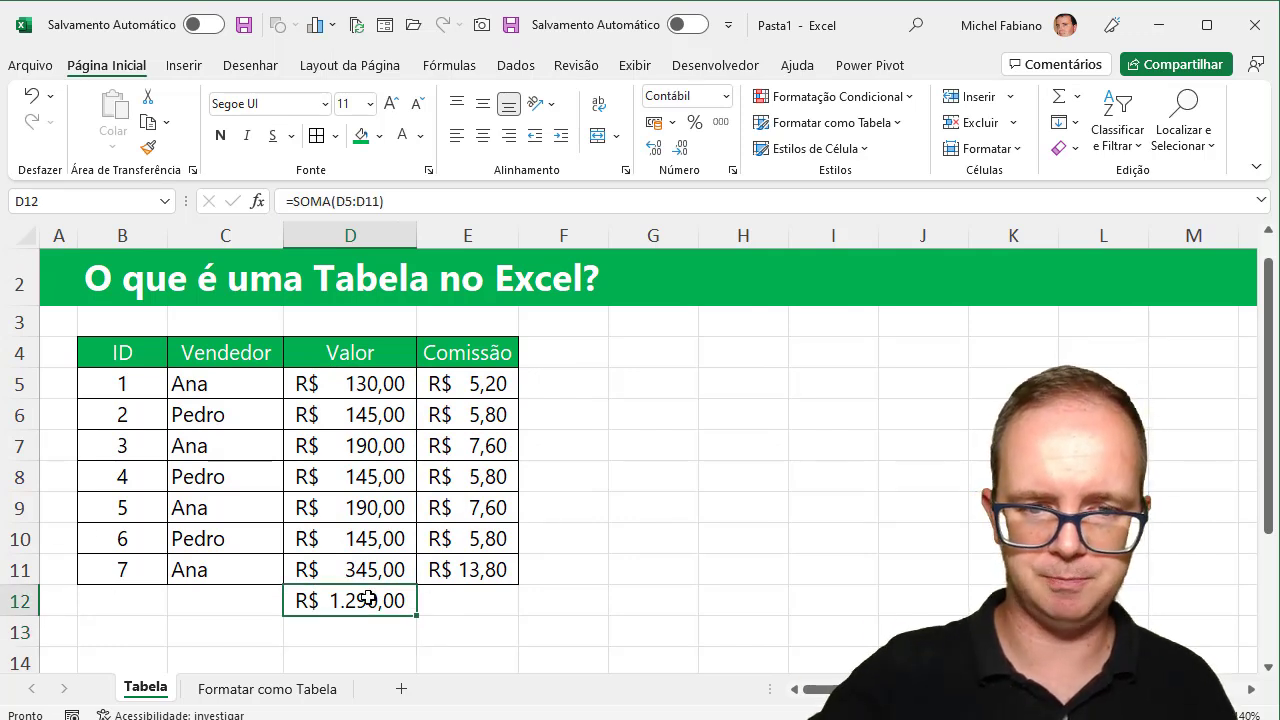
key("Delete")
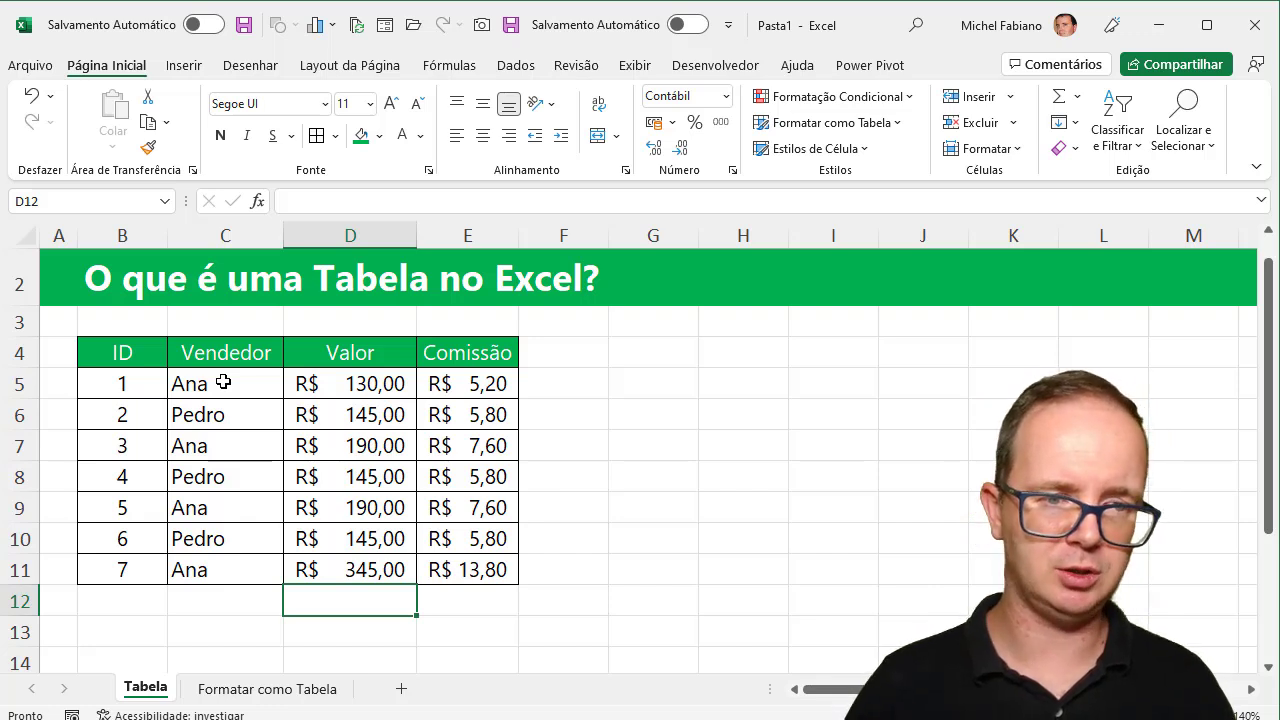
Select the seller names in C5:C11, then go to the Formatar como Tabela sheet
left_click(224, 384)
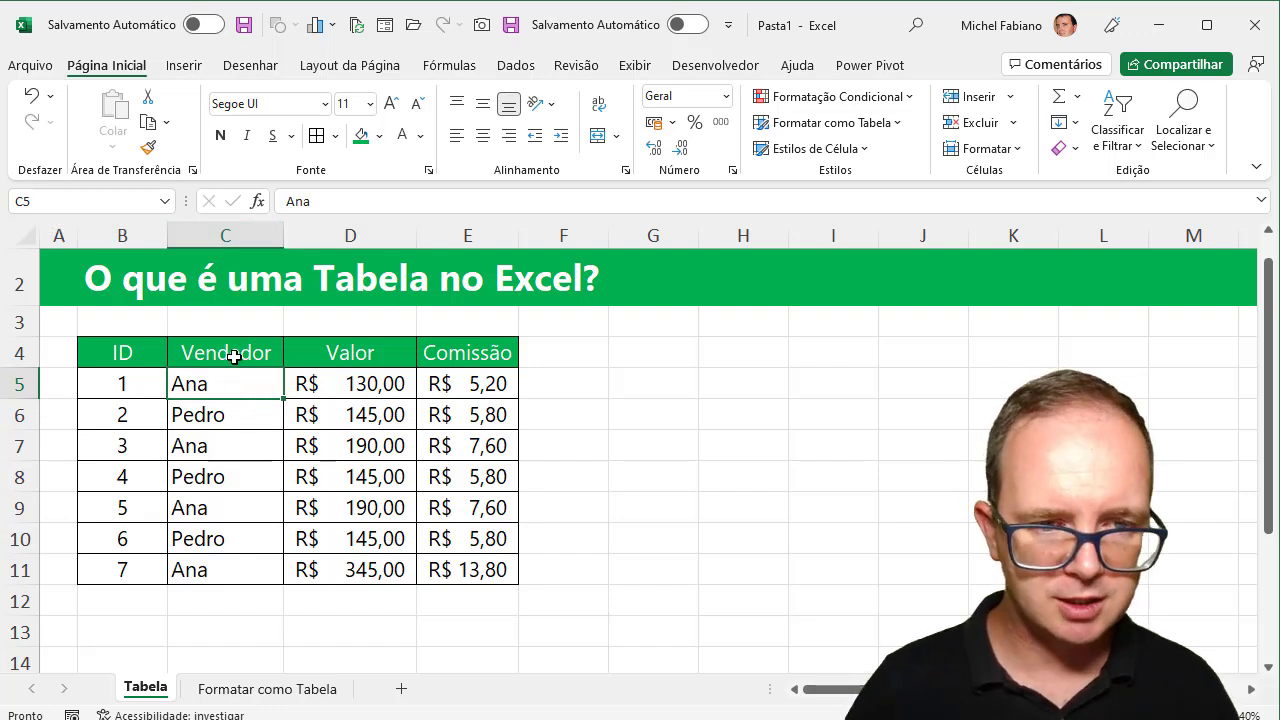
left_click(233, 355)
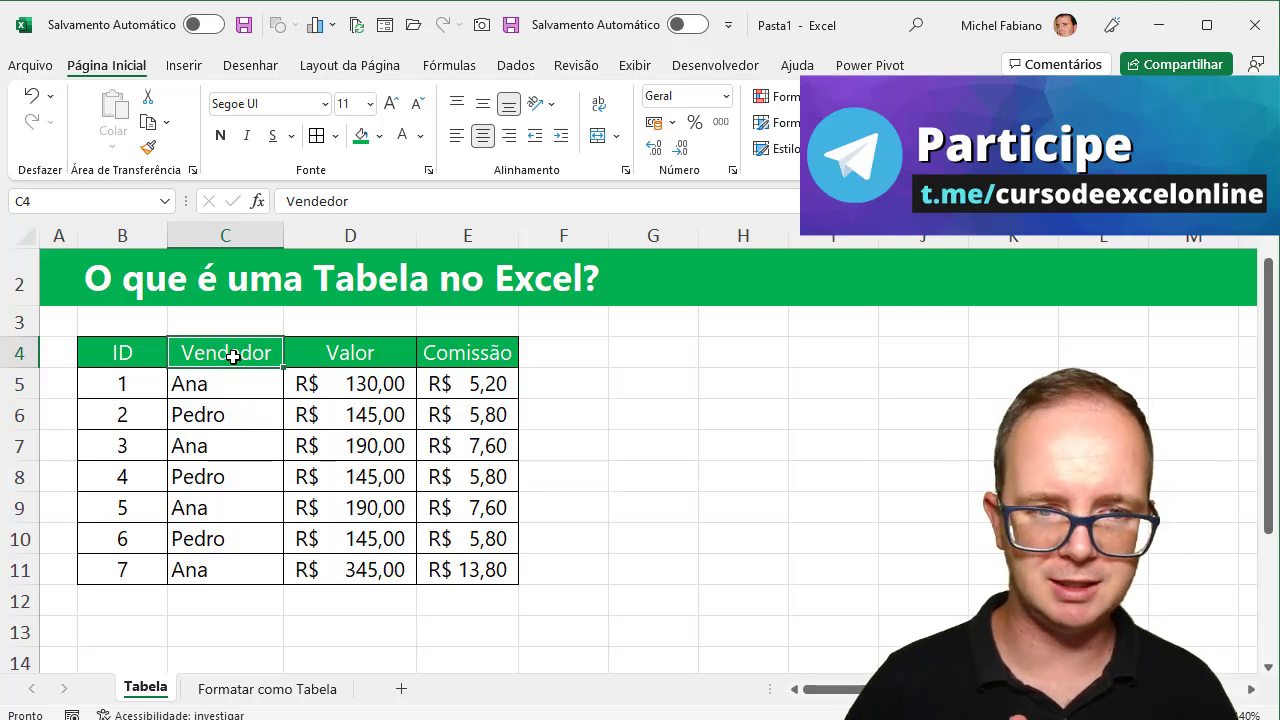
left_click(232, 386)
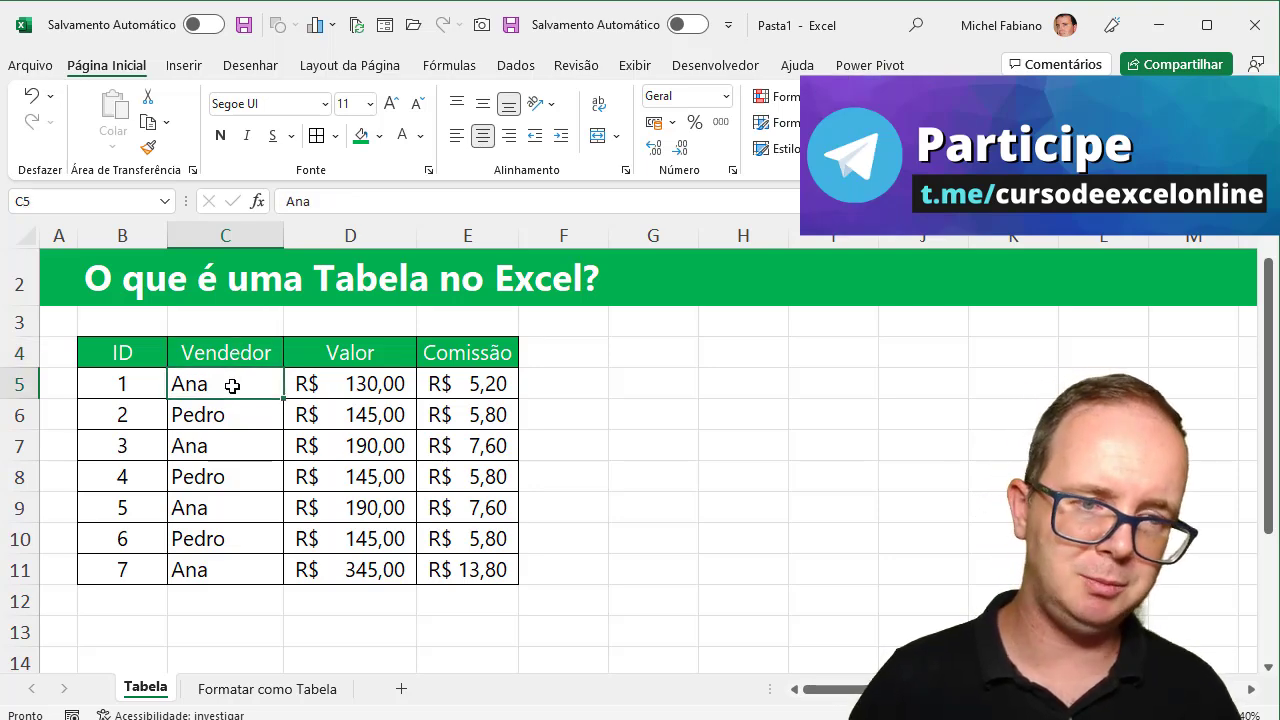
left_click_drag(232, 386, 229, 569)
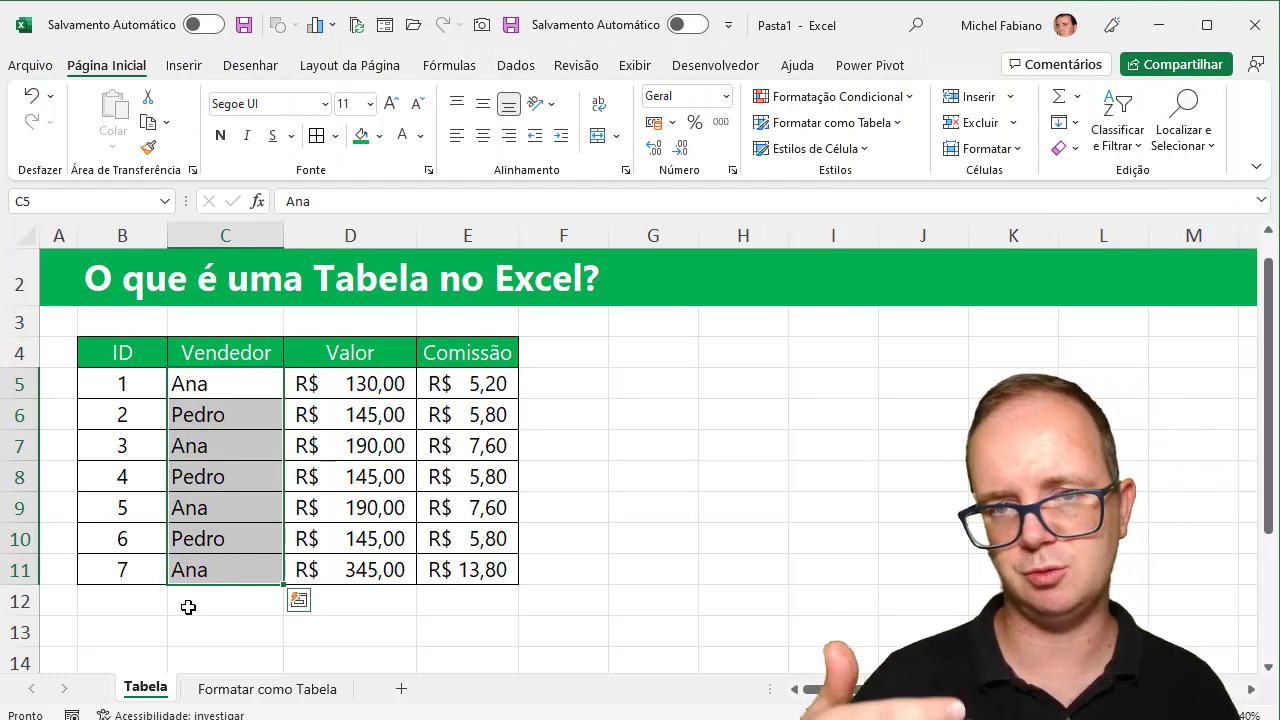
left_click(290, 690)
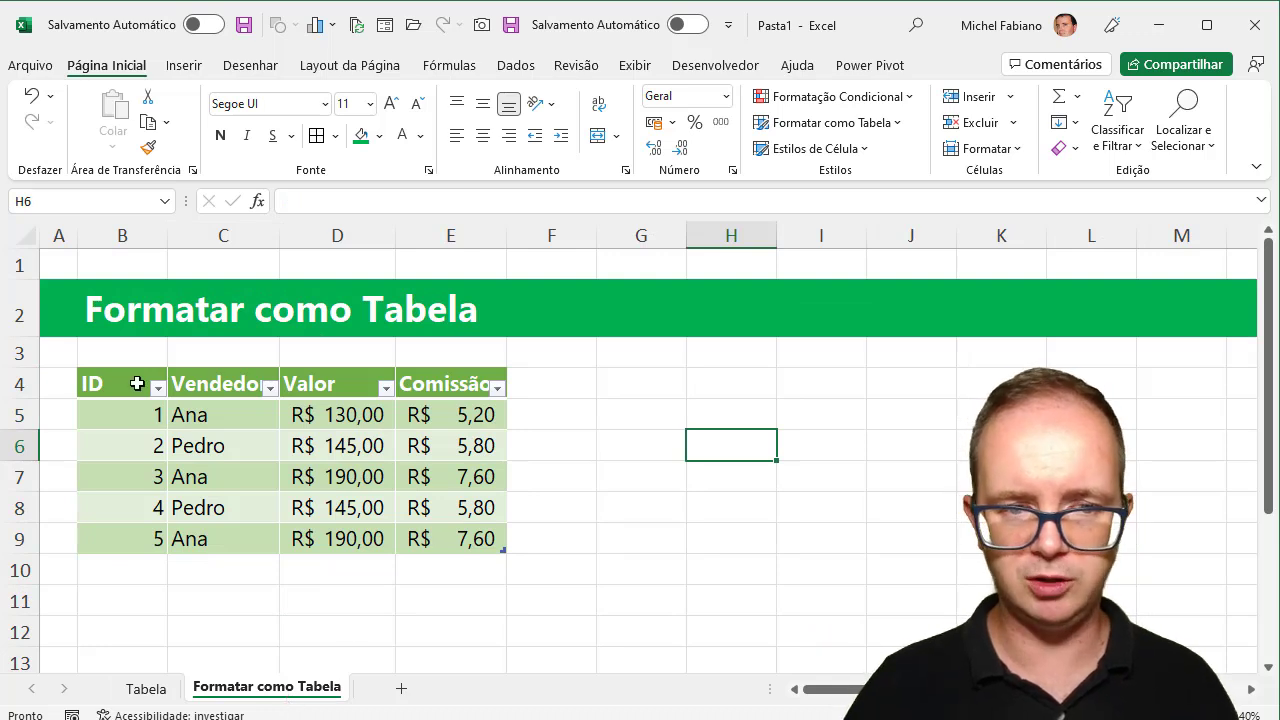
Add a table row for sale 6 with its salesperson and value 234
left_click(471, 543)
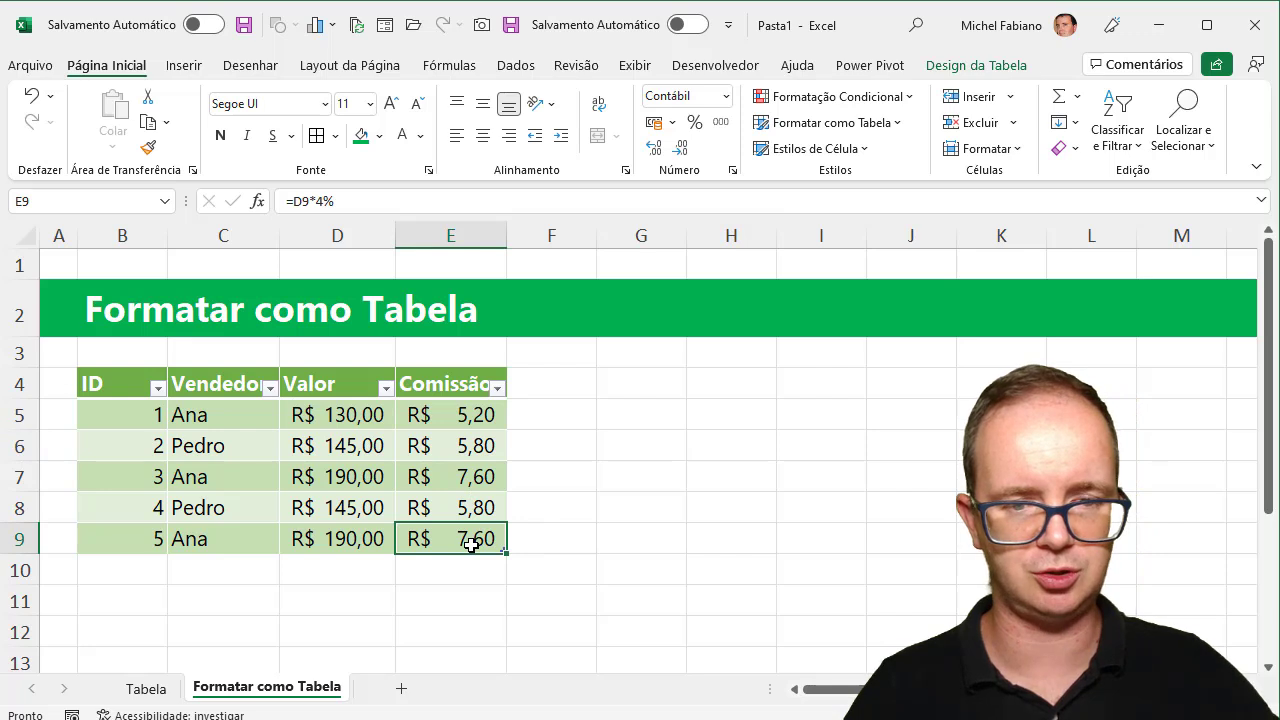
key("Tab")
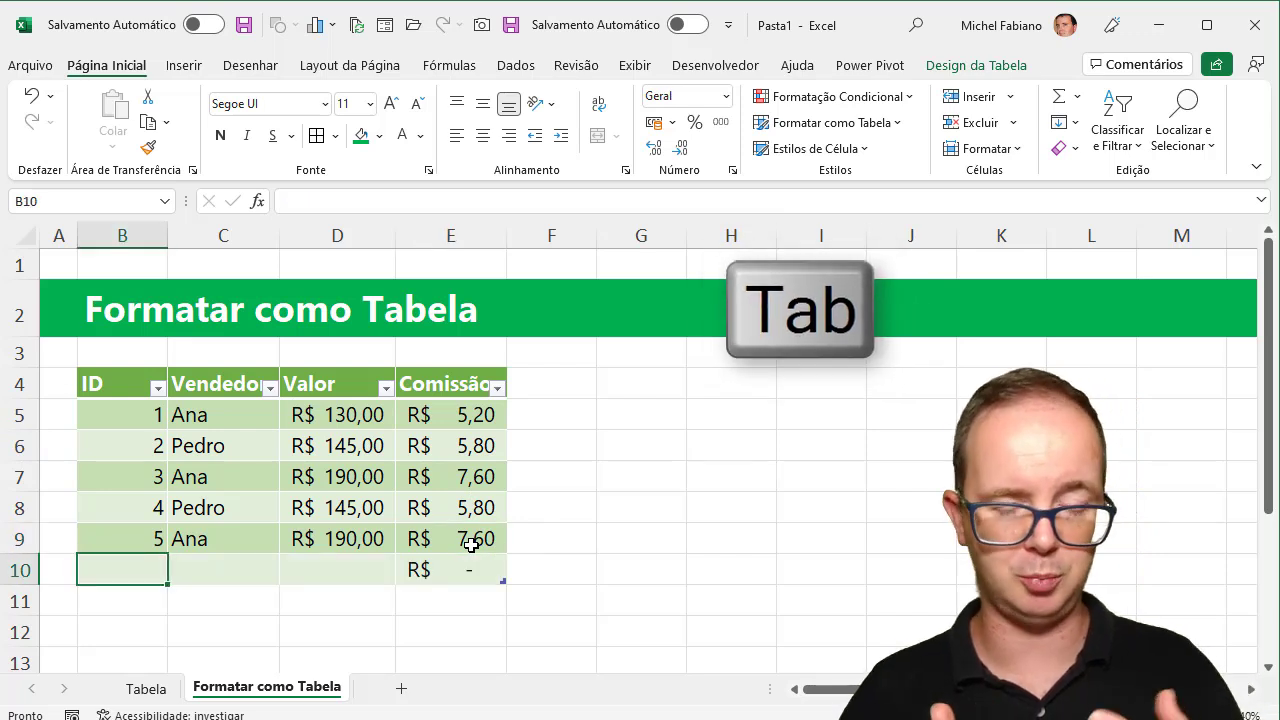
type("6")
key("Tab")
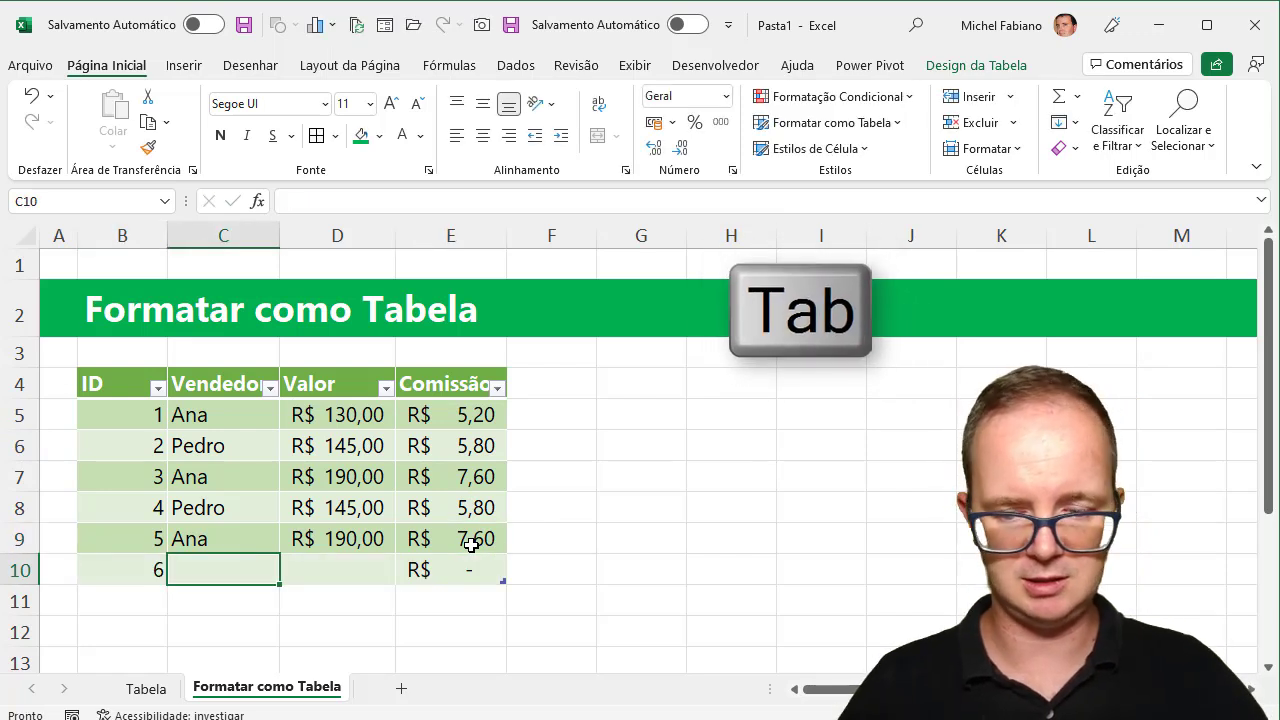
key("Tab")
type("a")
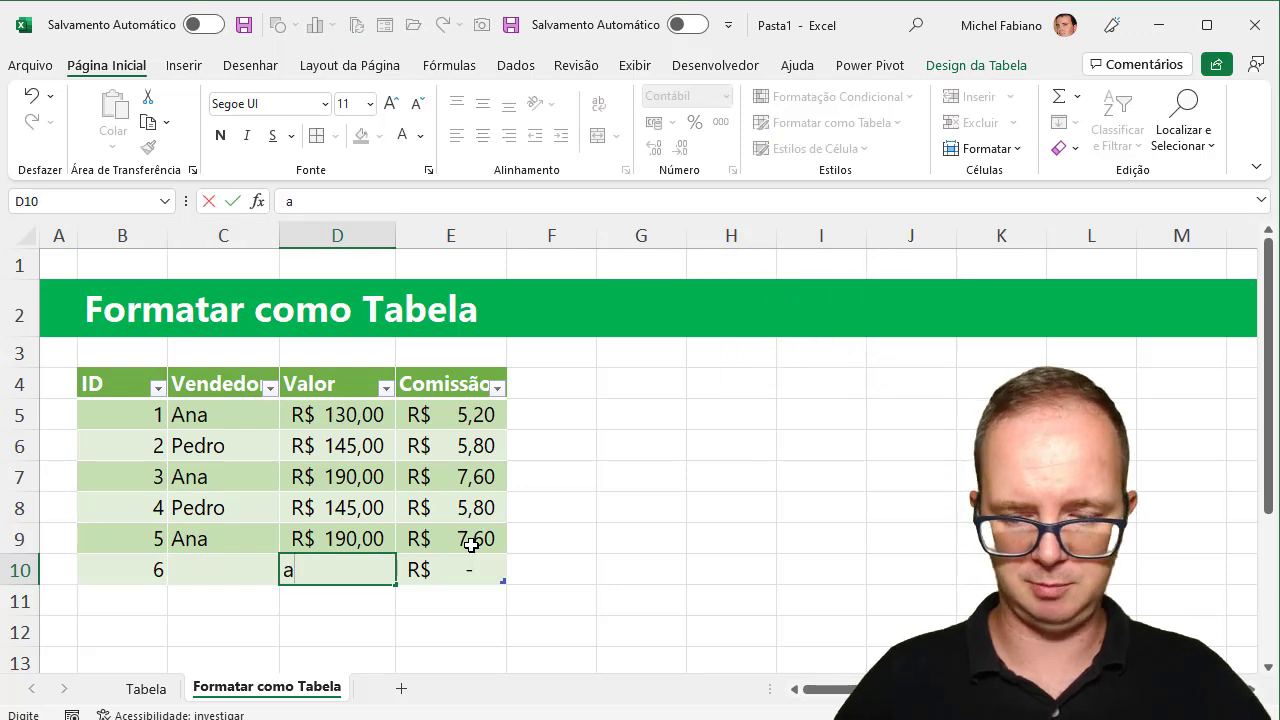
key("Escape")
key("shift+Tab")
type("ana")
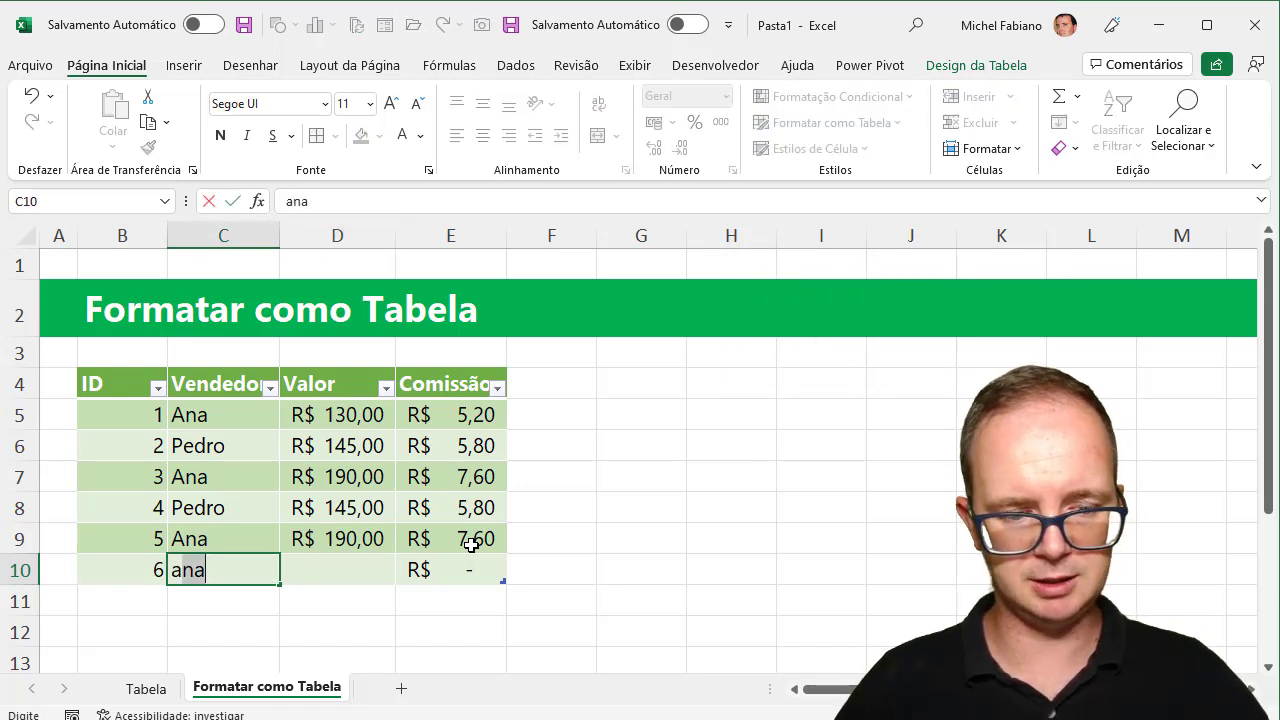
key("Tab")
type("23")
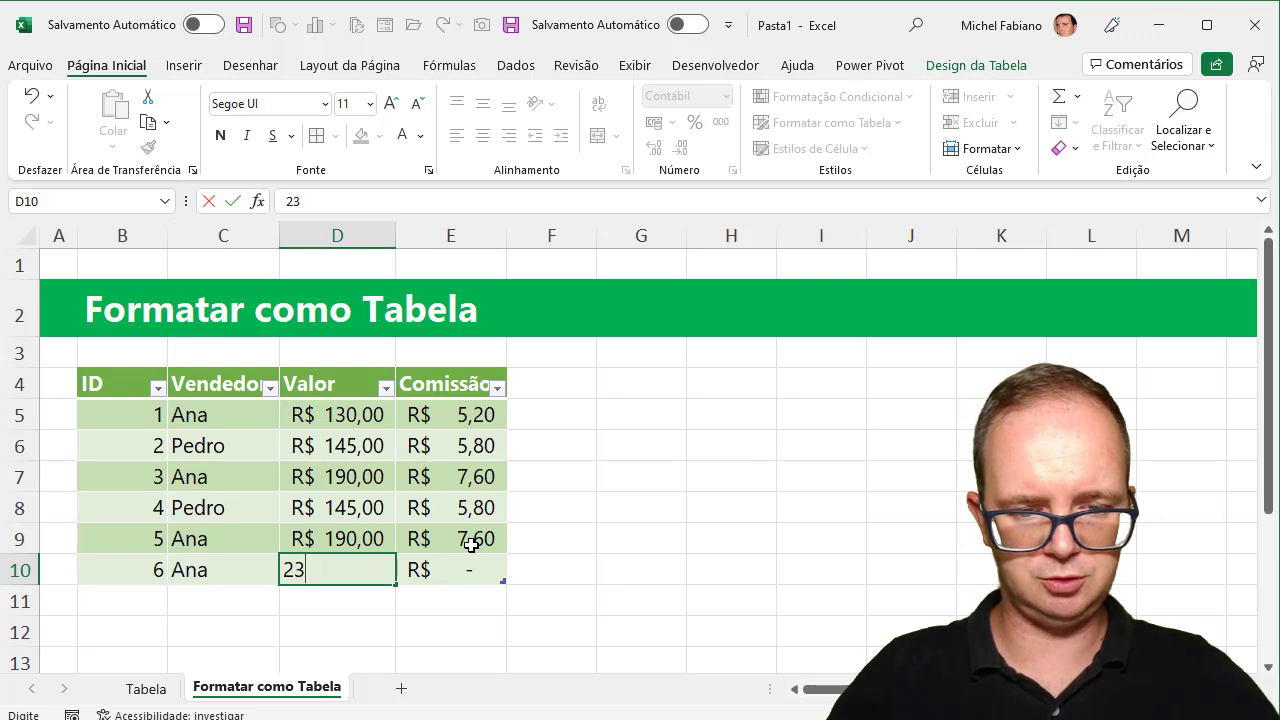
key("Tab")
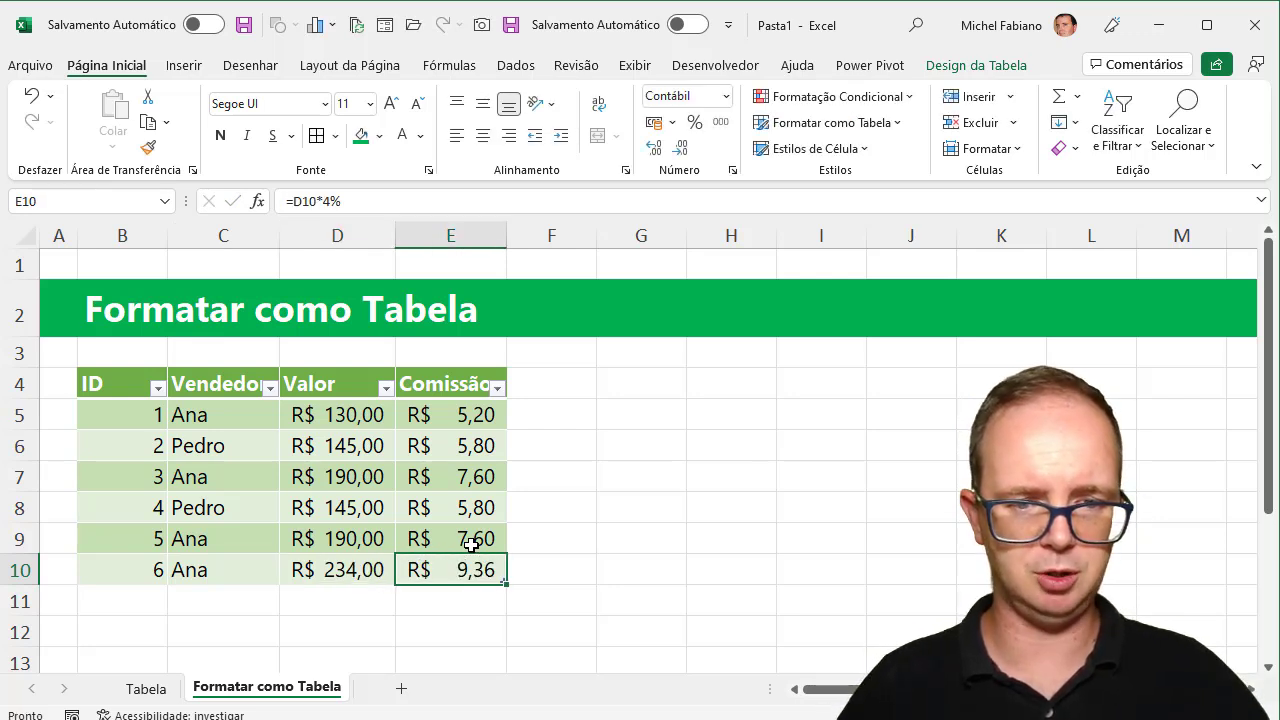
Add another row for sale 7 with the other salesperson and value 222
key("Tab")
type("7")
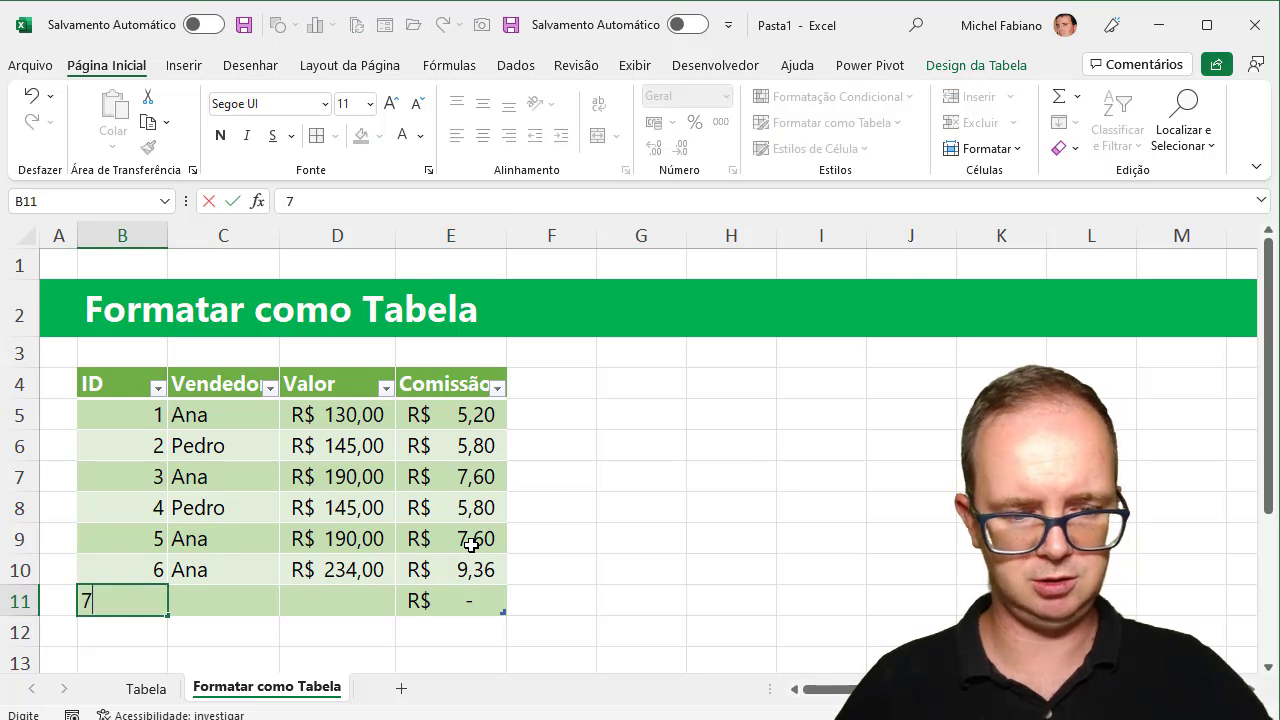
key("Tab")
type("Ped")
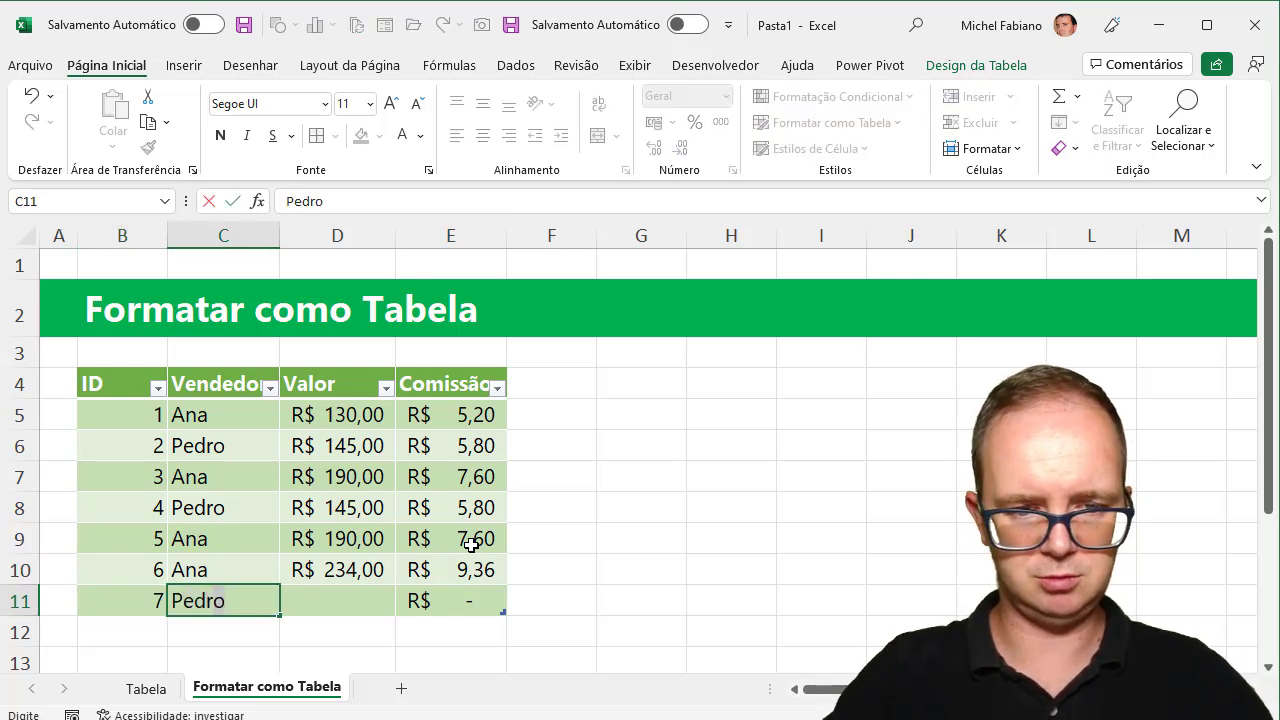
key("Tab")
type("23")
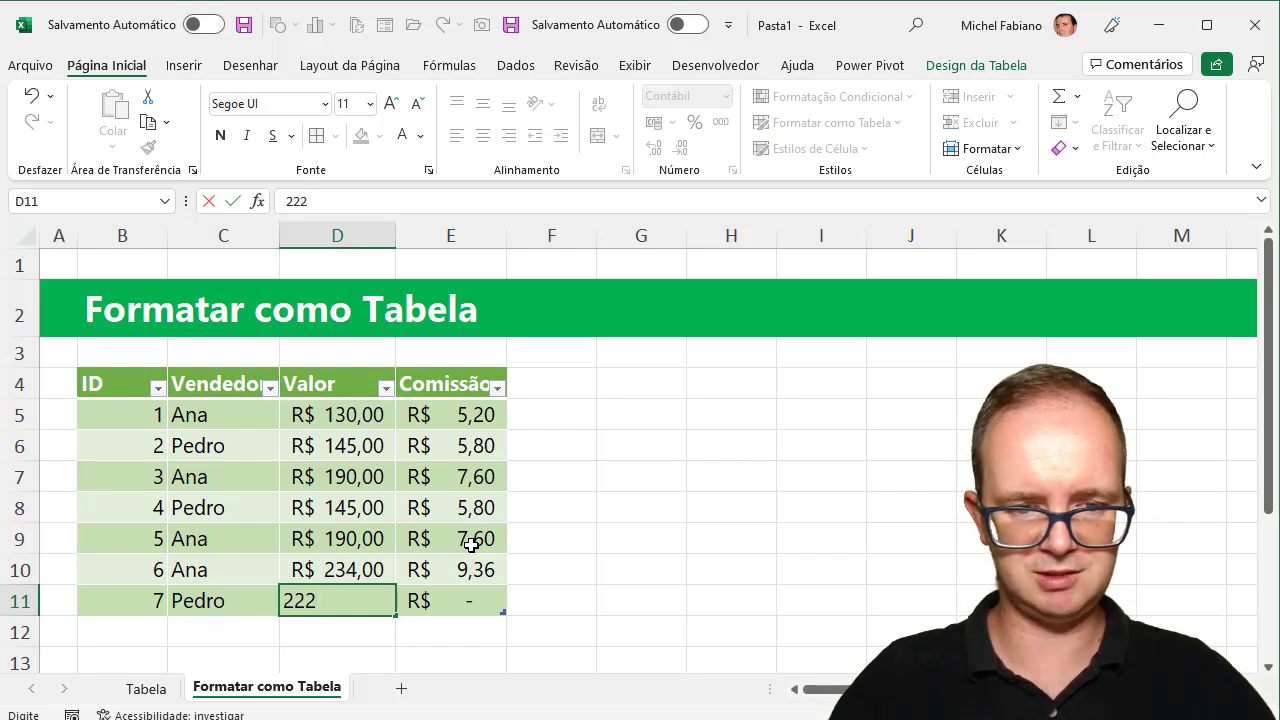
key("Tab")
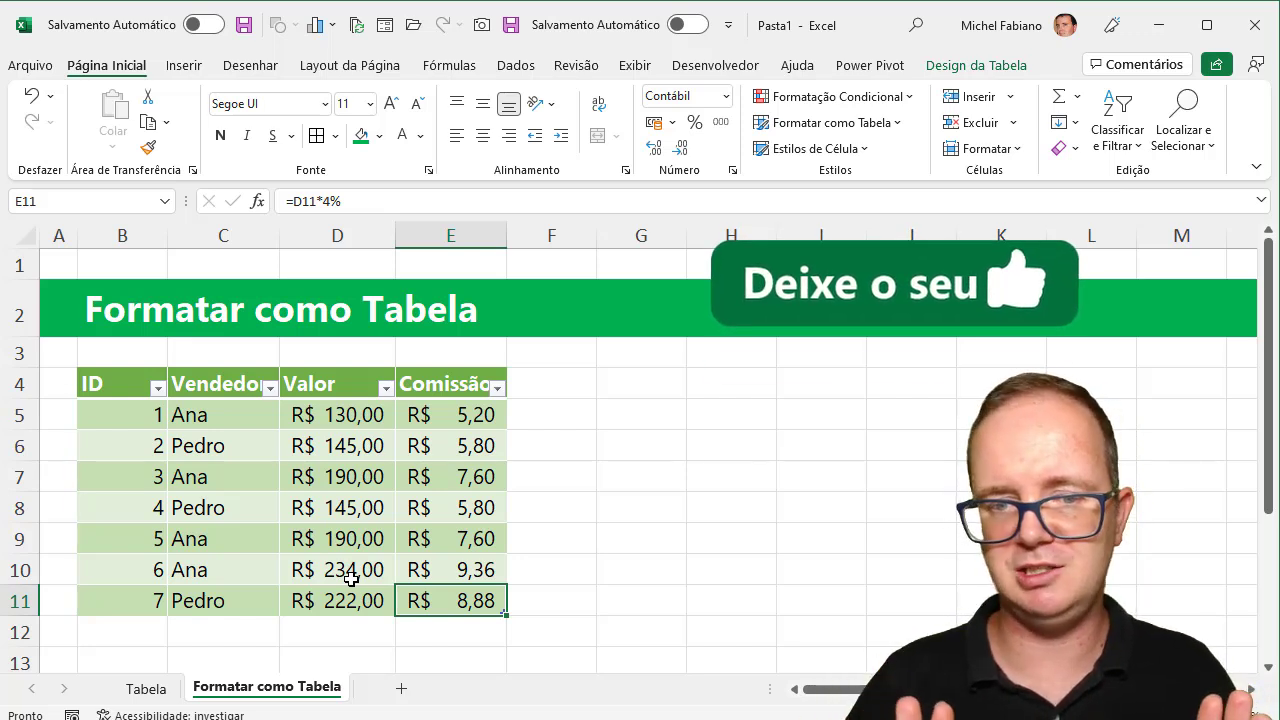
Turn on Linha de Totais, set the Valor total to Soma, and autofit column D
left_click(968, 75)
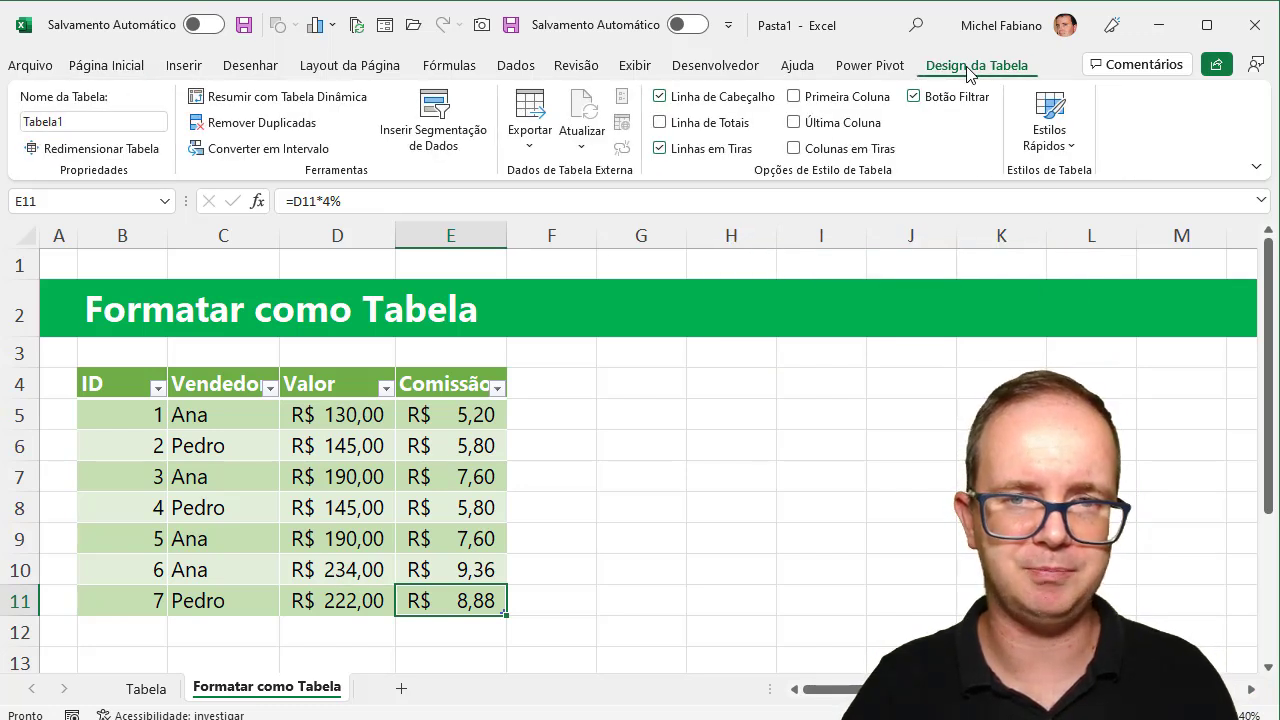
left_click(697, 131)
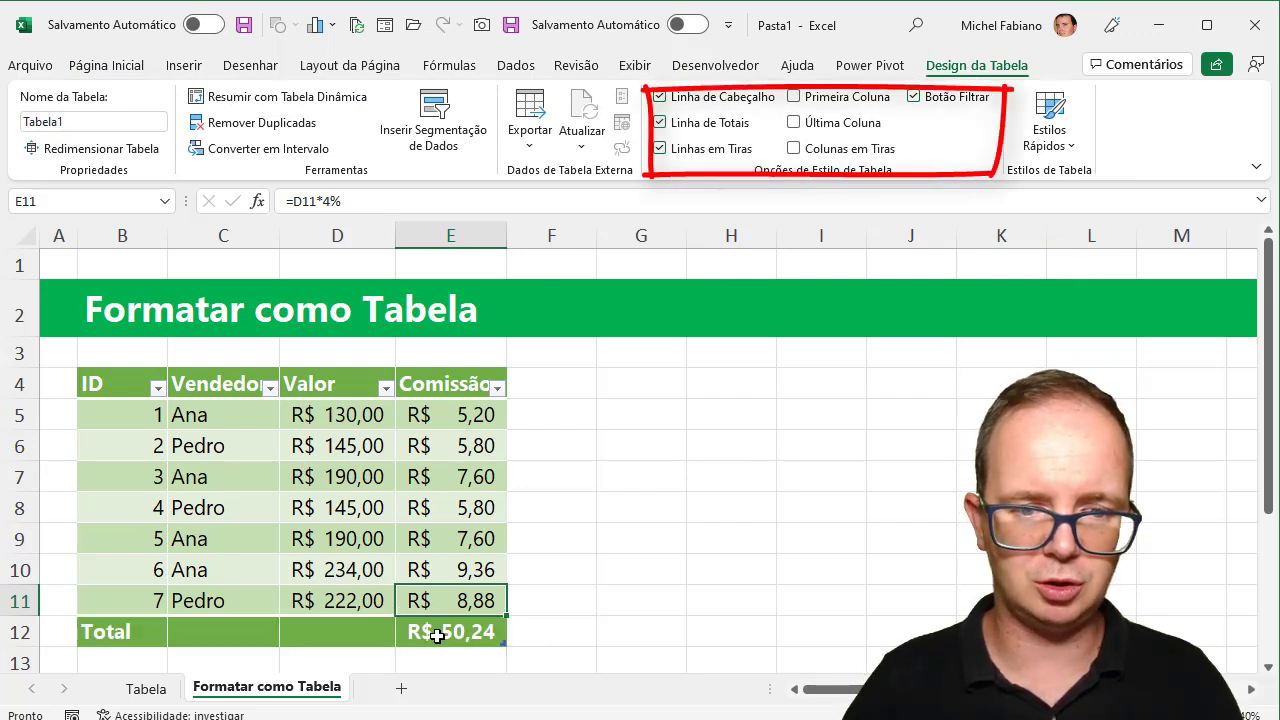
left_click(364, 622)
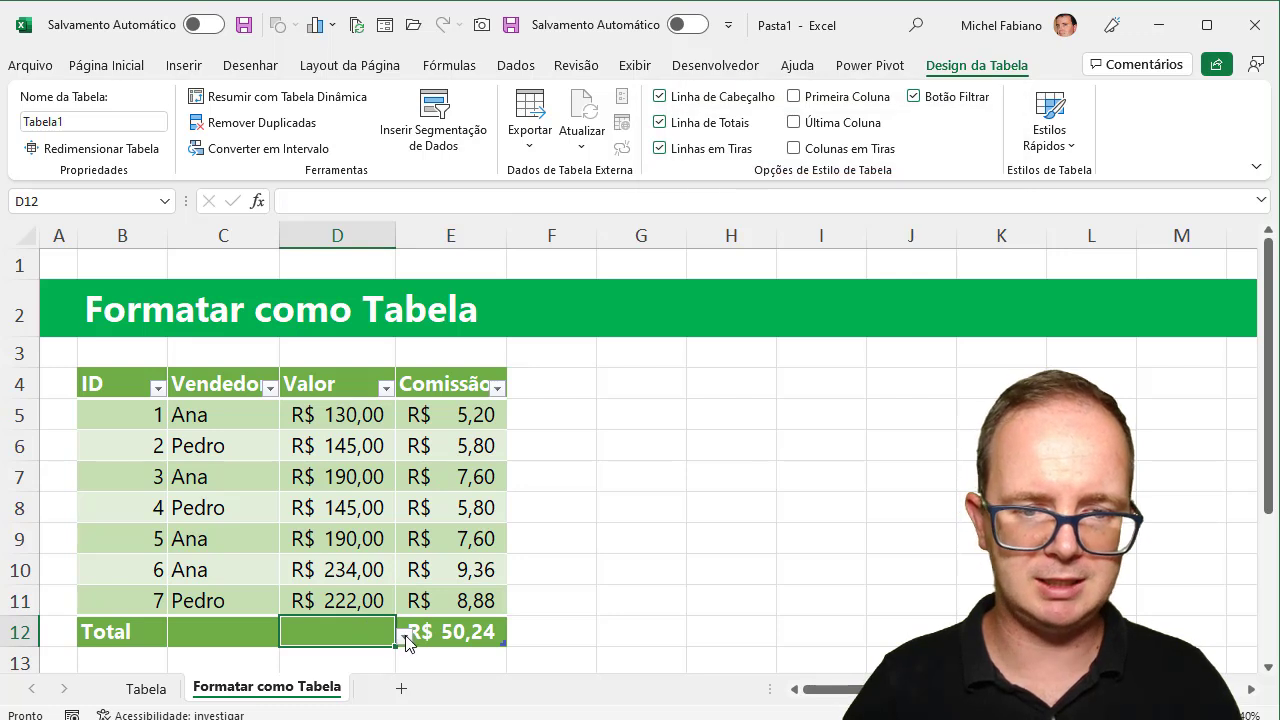
left_click(404, 636)
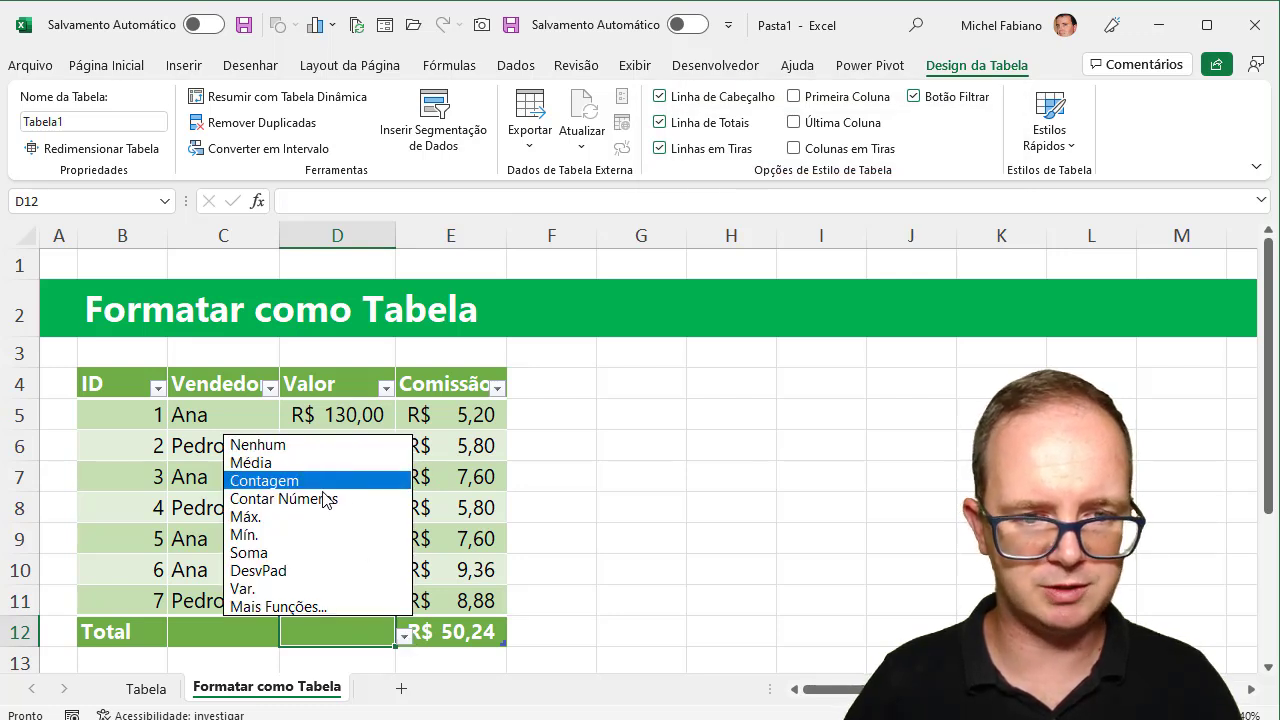
left_click(298, 555)
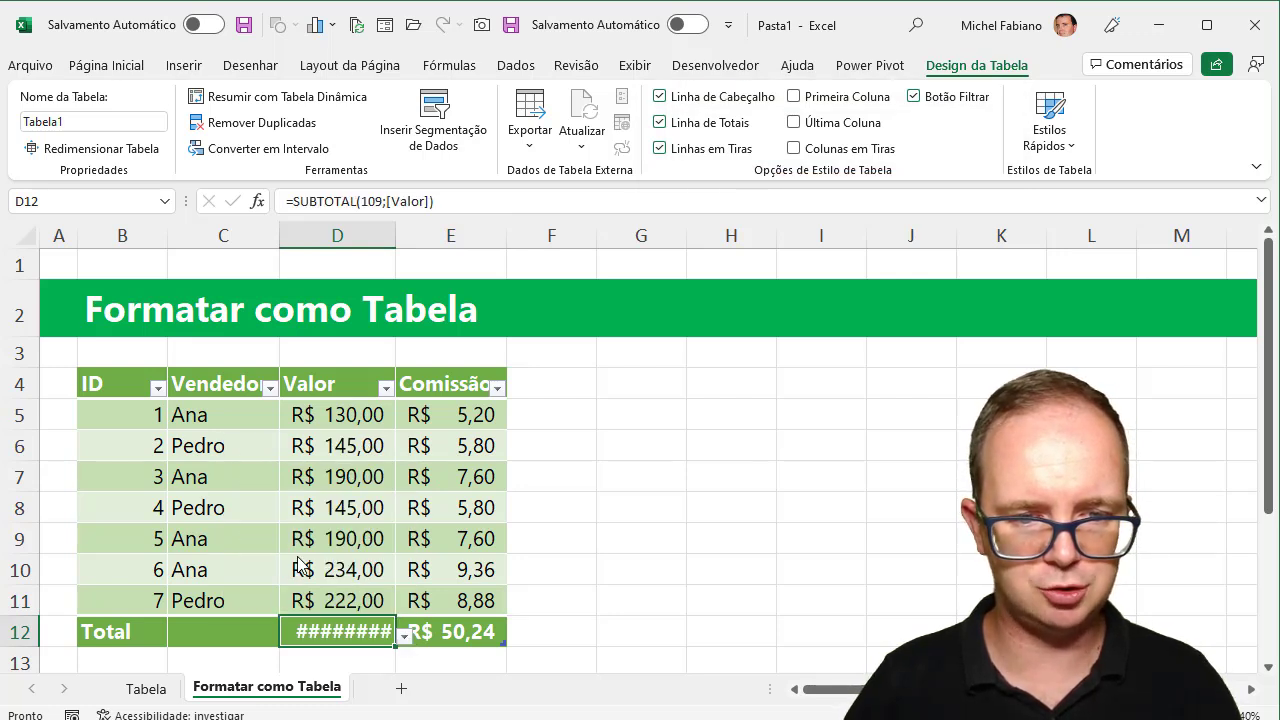
double_click(398, 228)
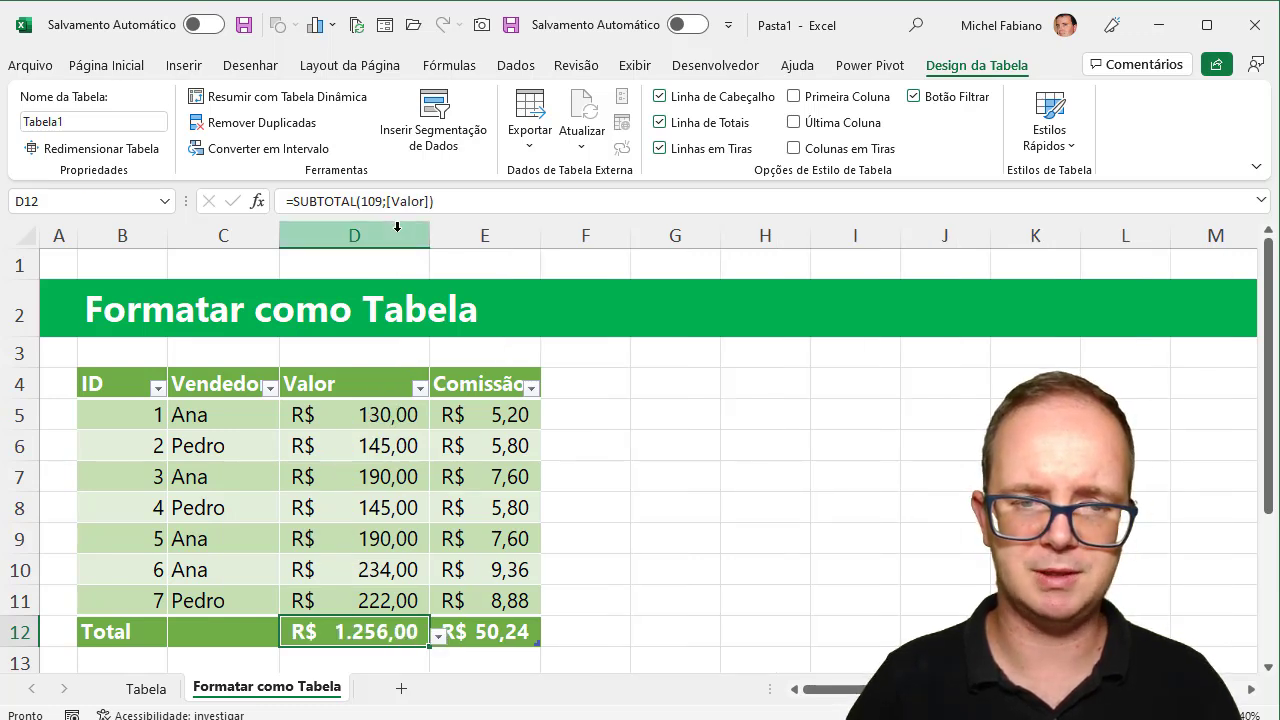
left_click(527, 600)
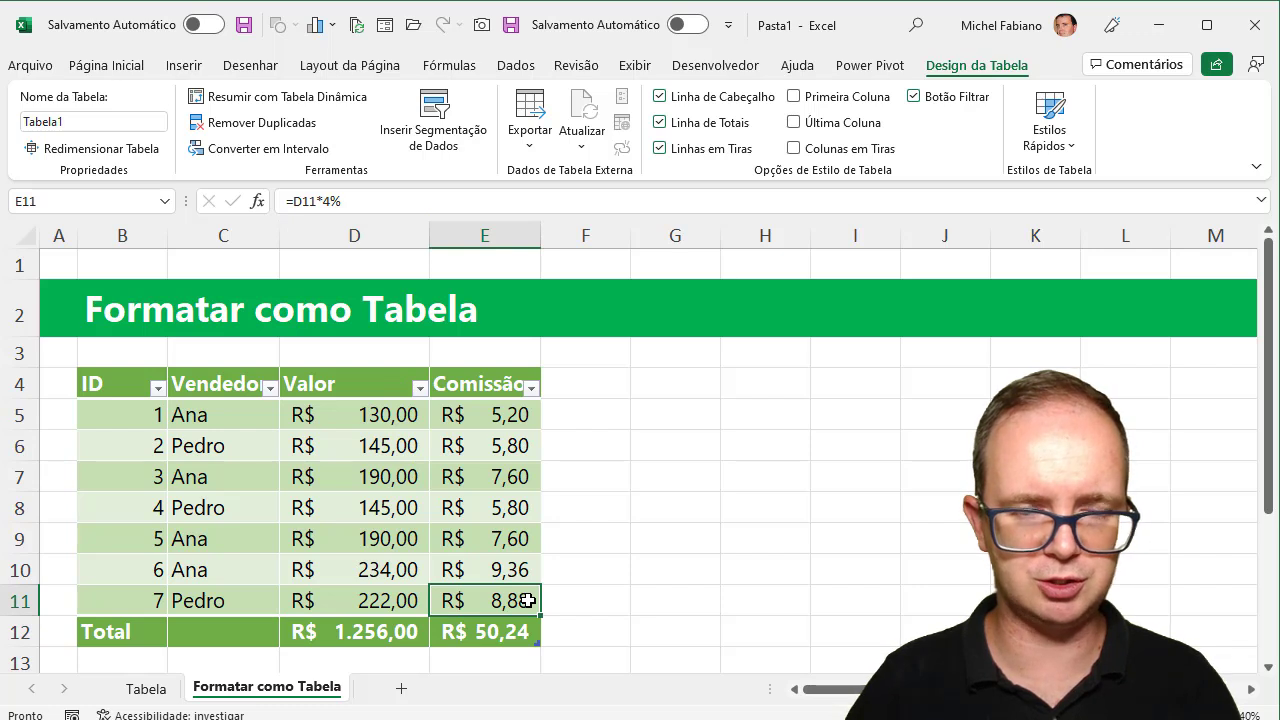
Add sale 8 worth 234 above the Total row, raising totals to 1.490,00 and 59,60
key("Tab")
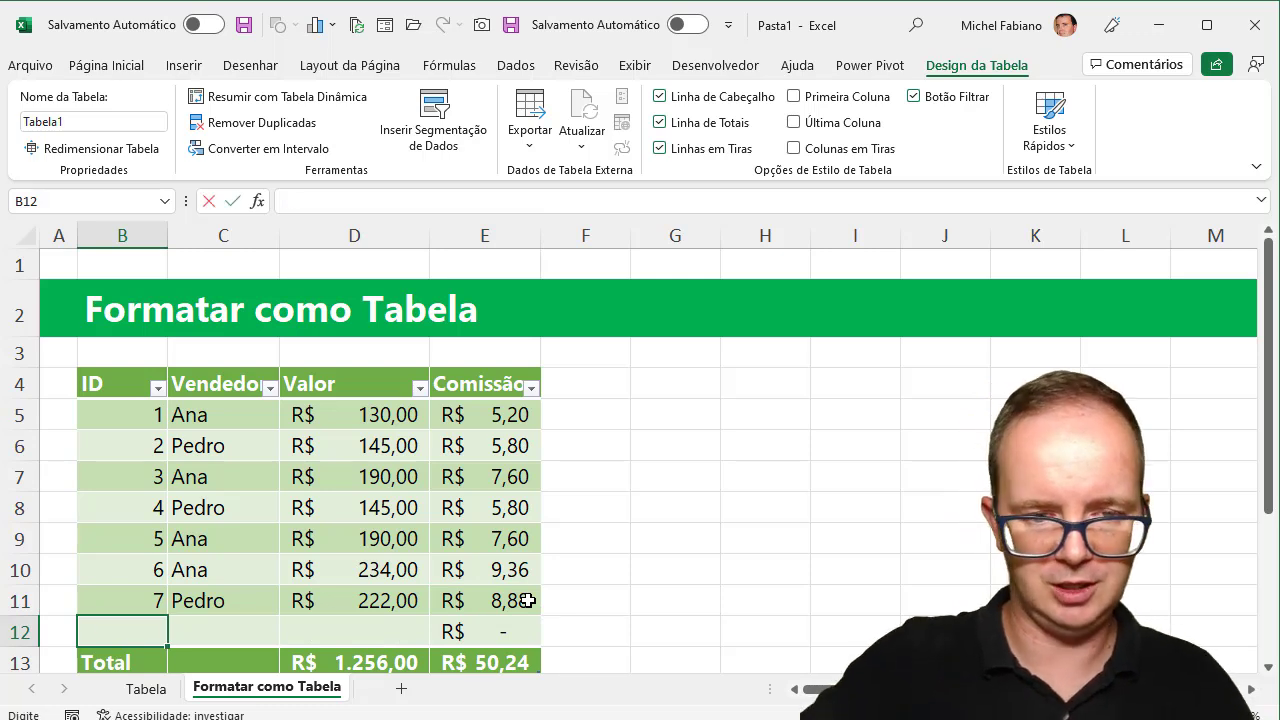
type("8")
key("Tab")
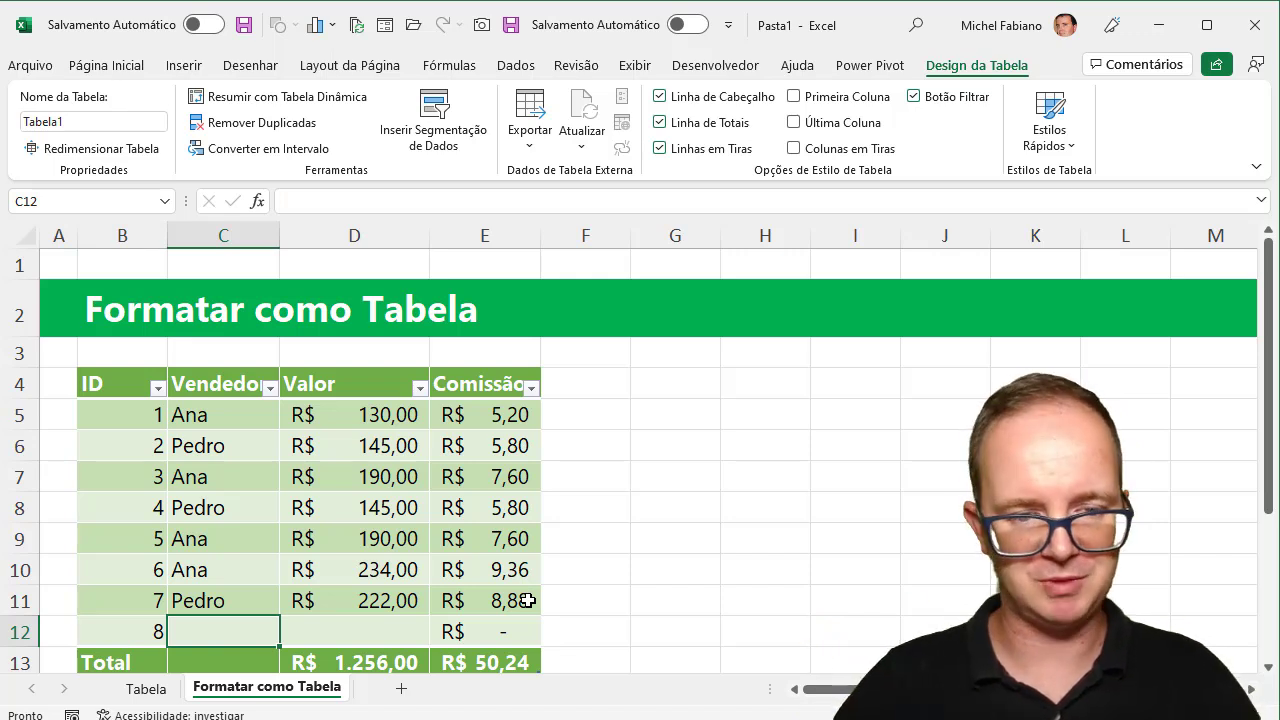
type("ana")
key("Tab")
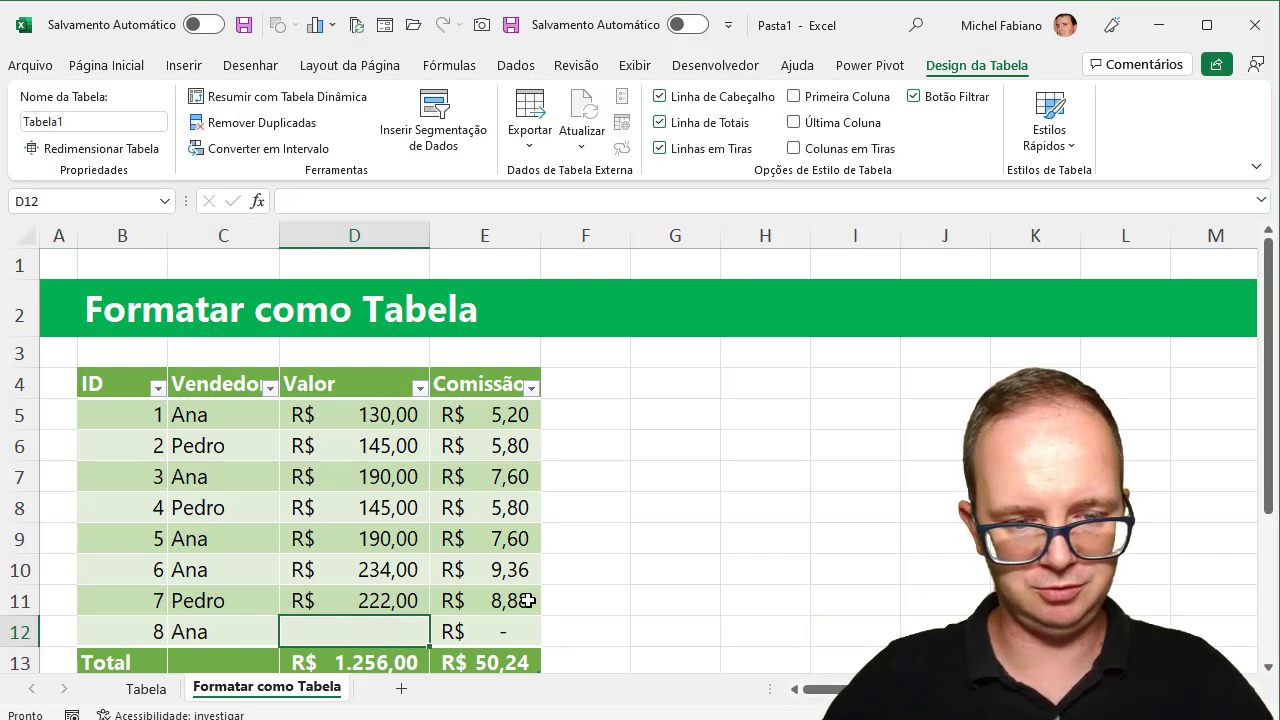
type("234")
key("Tab")
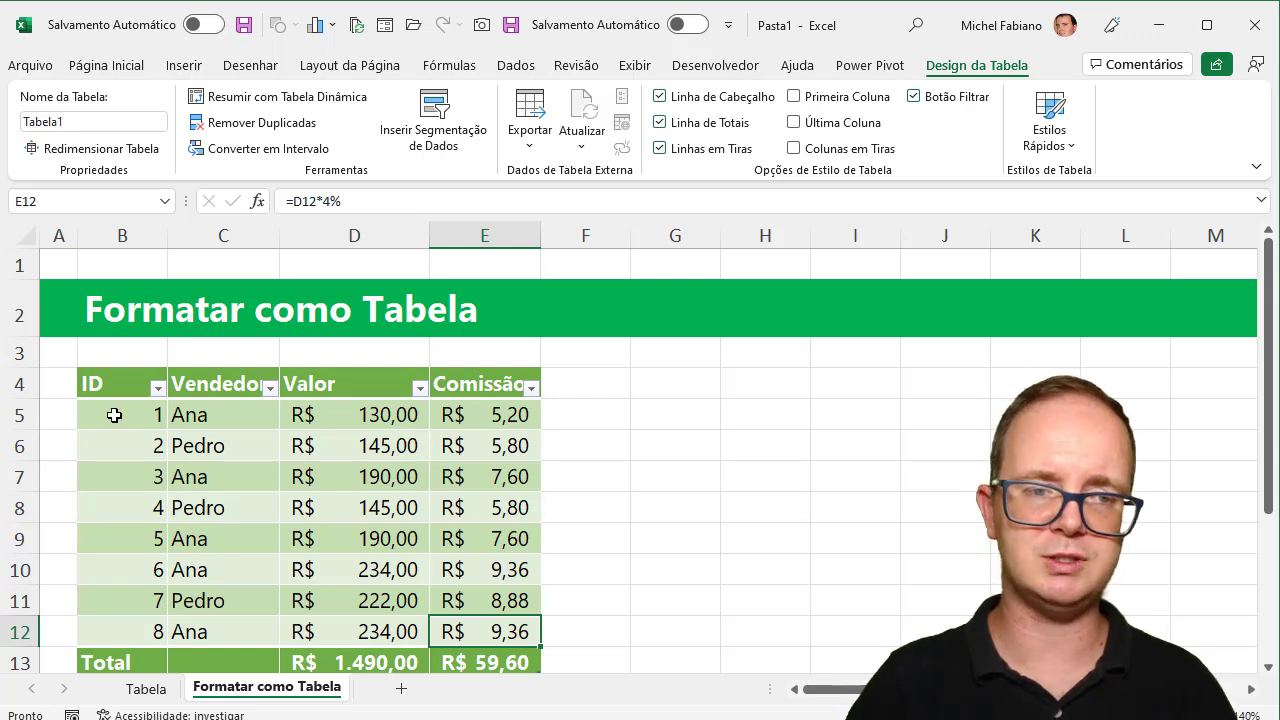
left_click_drag(114, 415, 476, 404)
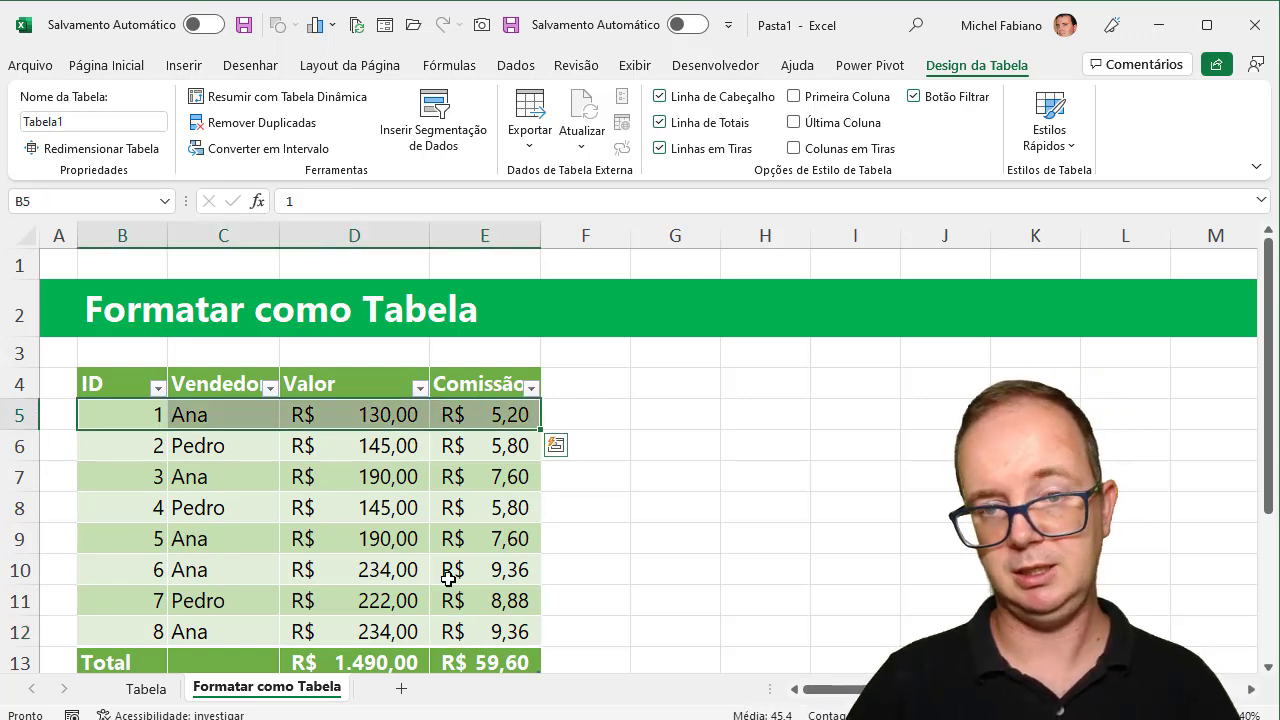
Check the commission total, then filter Vendedor to show only the second salesperson
left_click(468, 662)
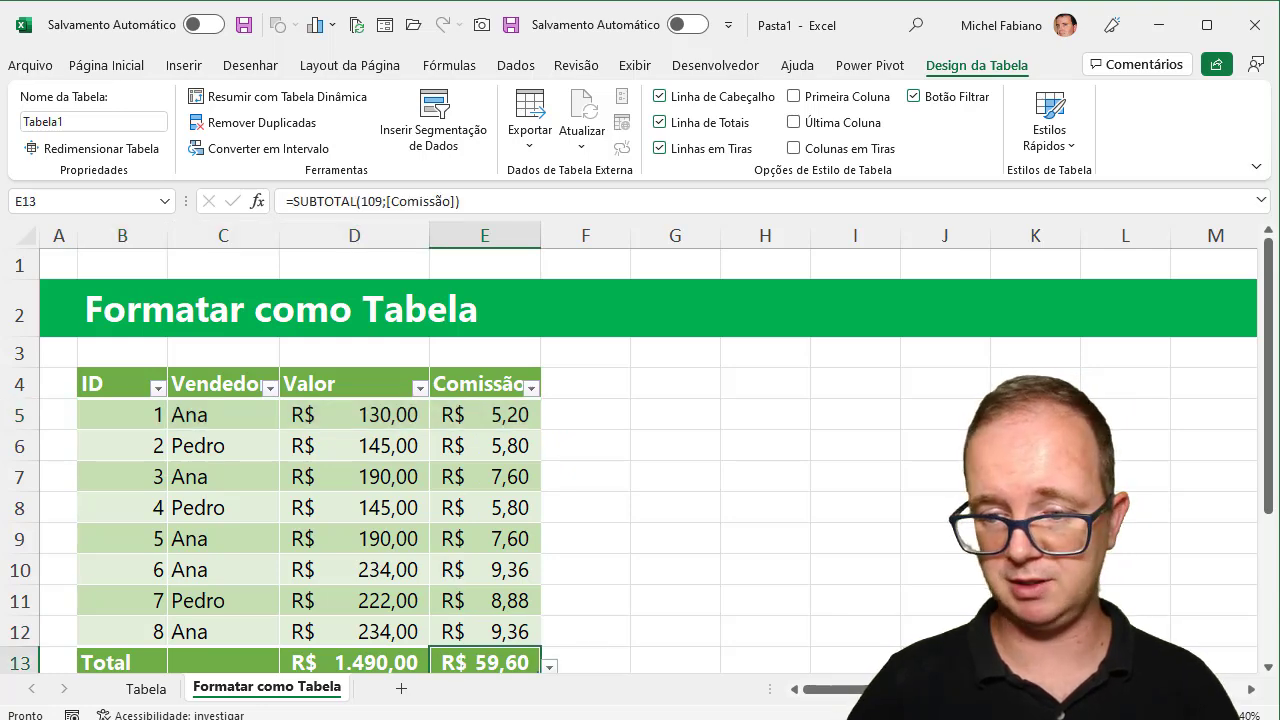
scroll(640, 448, "down", 1)
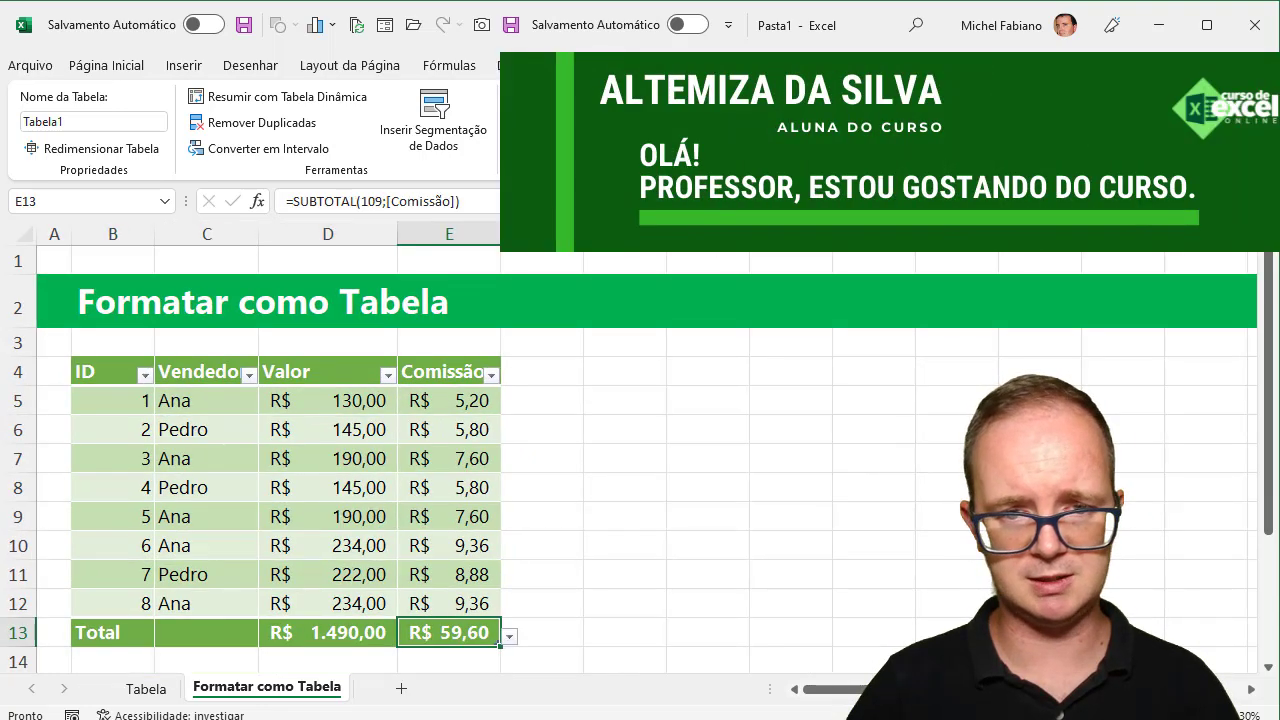
scroll(640, 448, "down", 1)
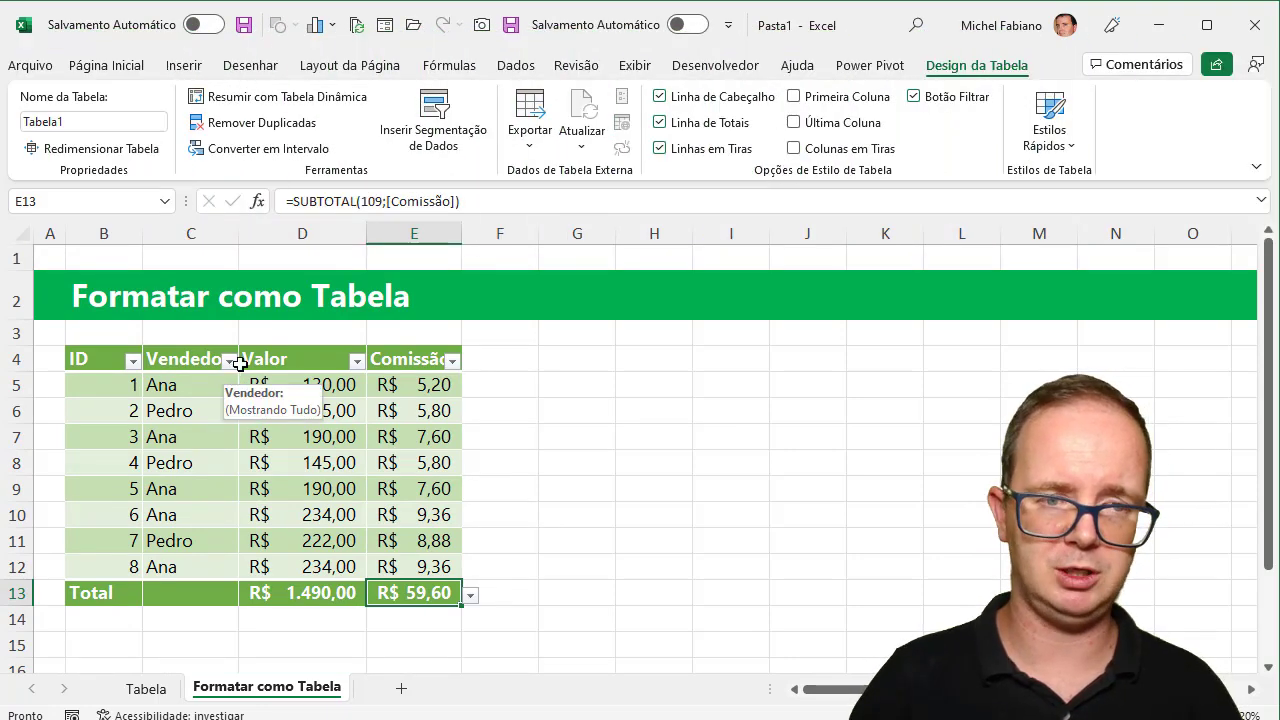
left_click(229, 362)
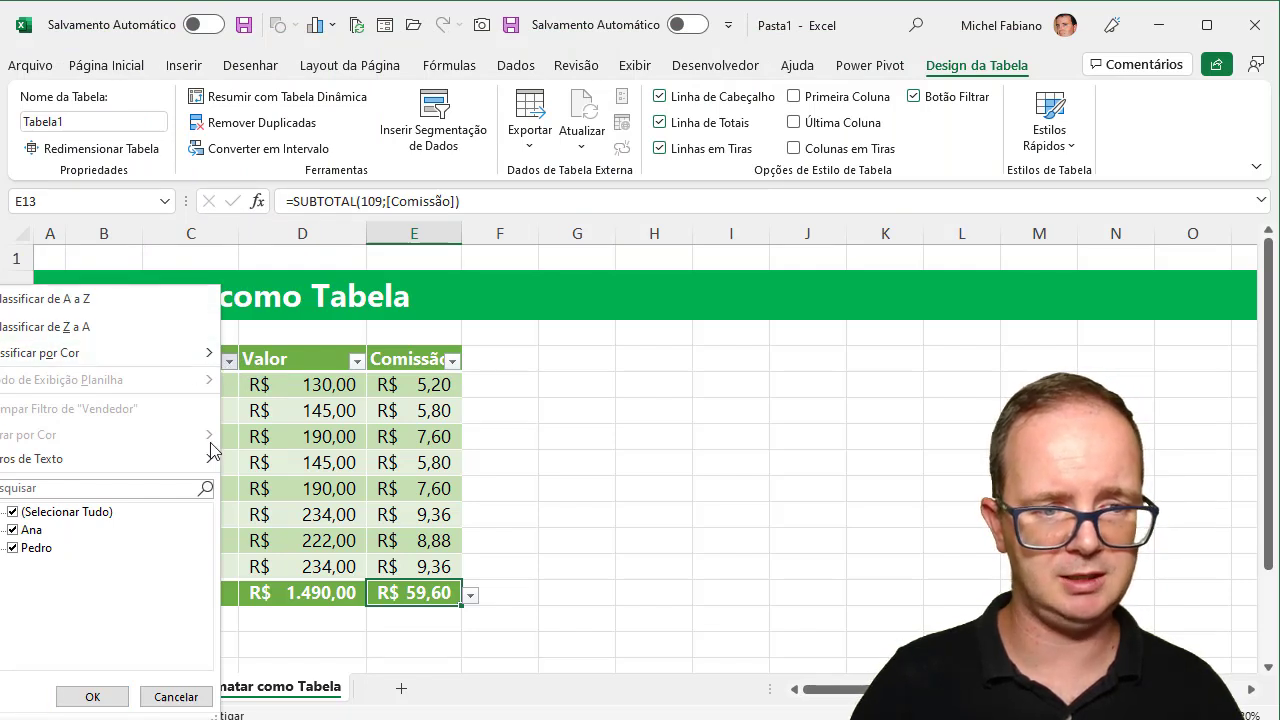
mouse_move(193, 354)
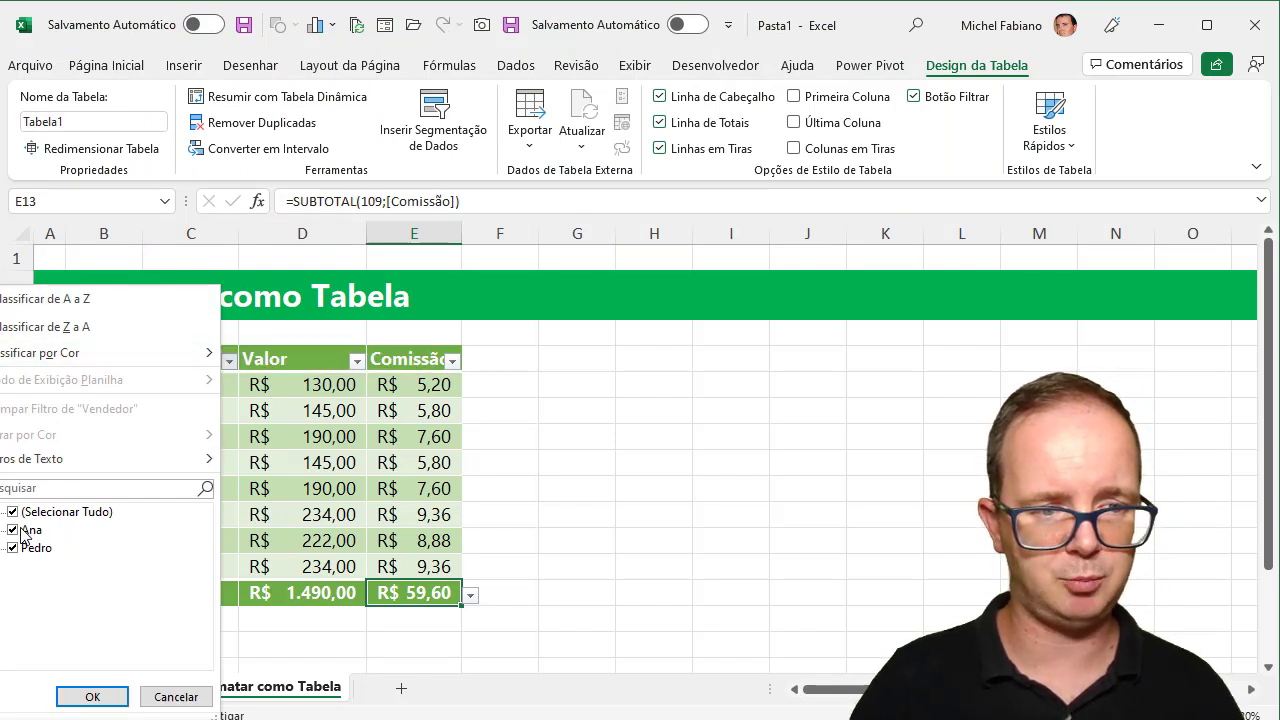
left_click(105, 697)
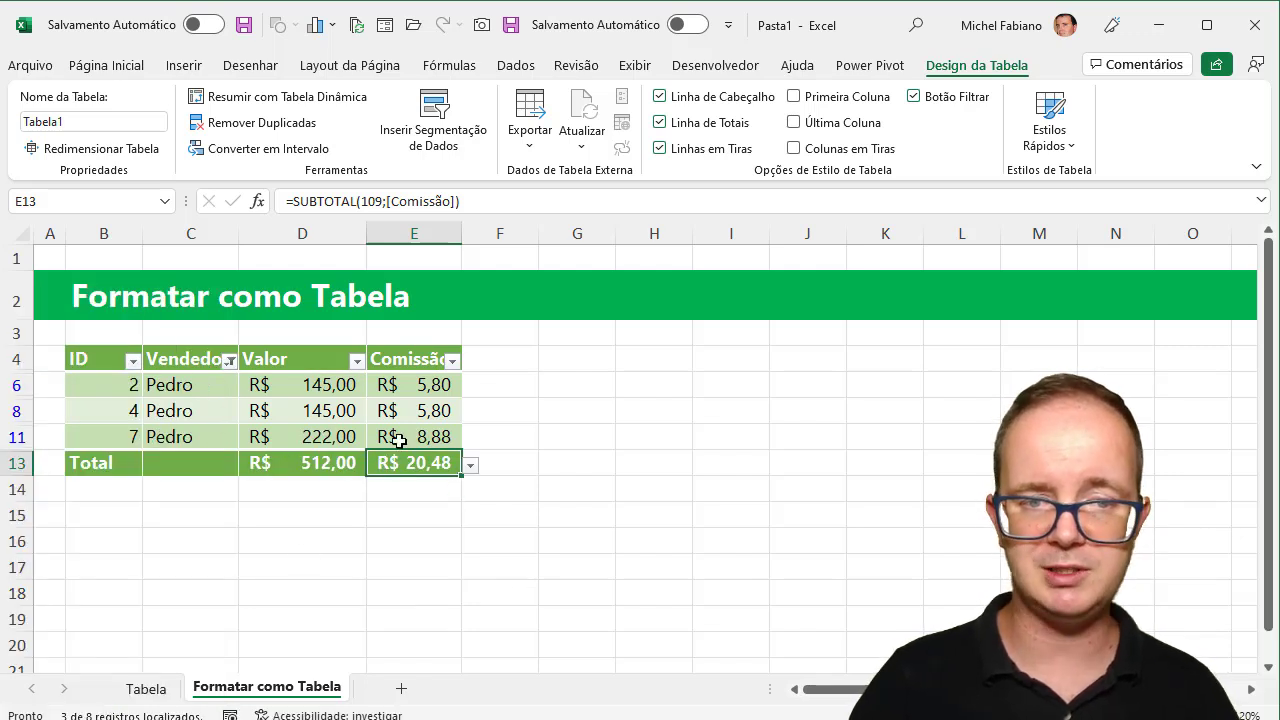
Swap the Vendedor filter to the first salesperson, totals becoming 978,00 and 39,12
left_click(229, 362)
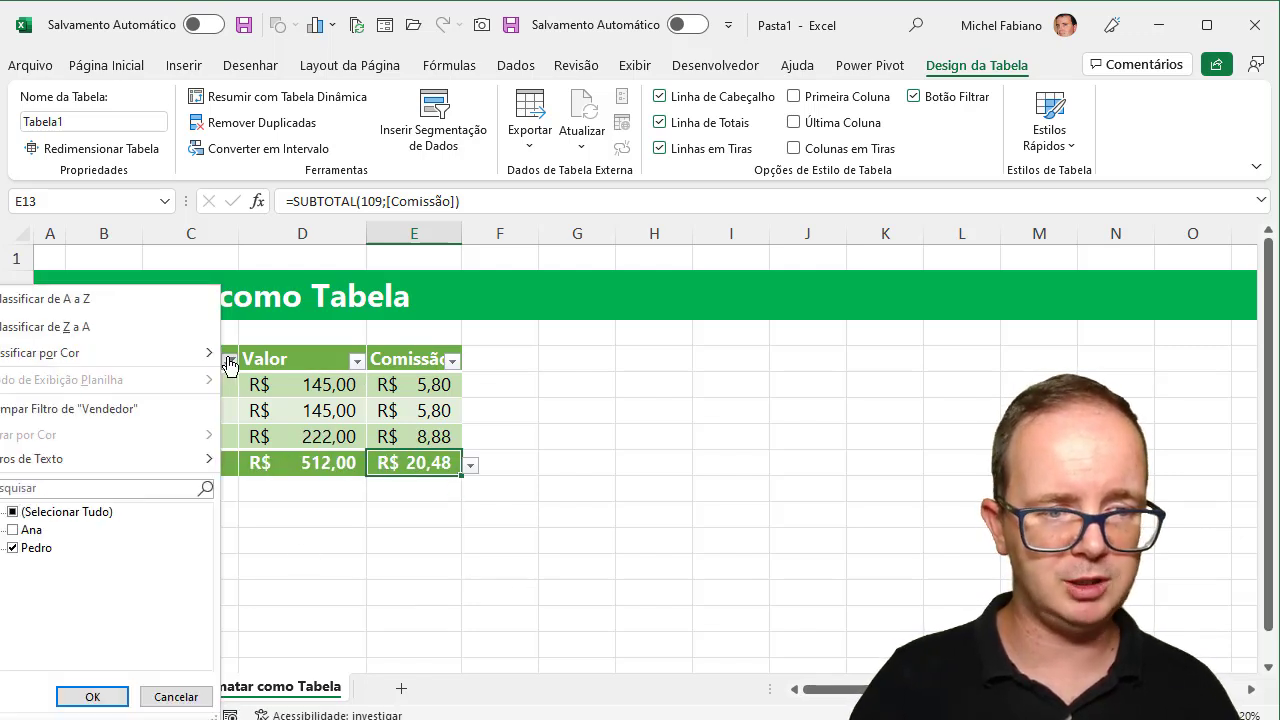
left_click(12, 530)
left_click(12, 548)
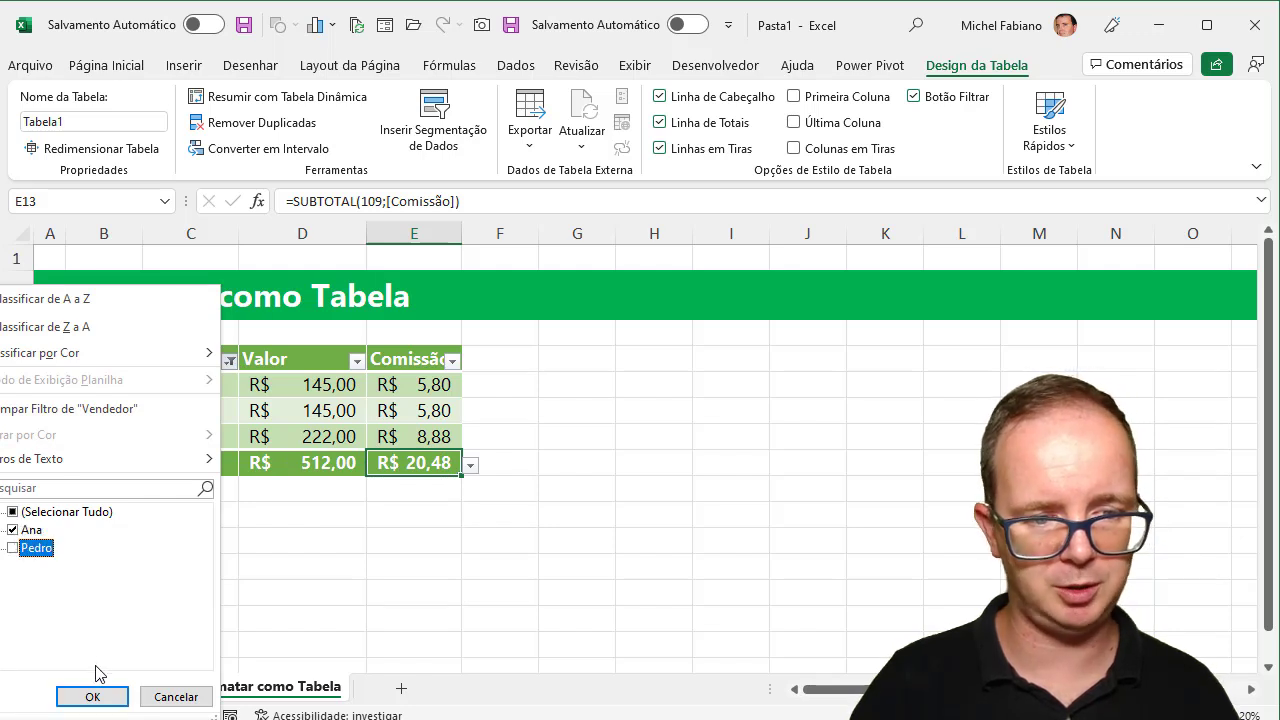
left_click(92, 696)
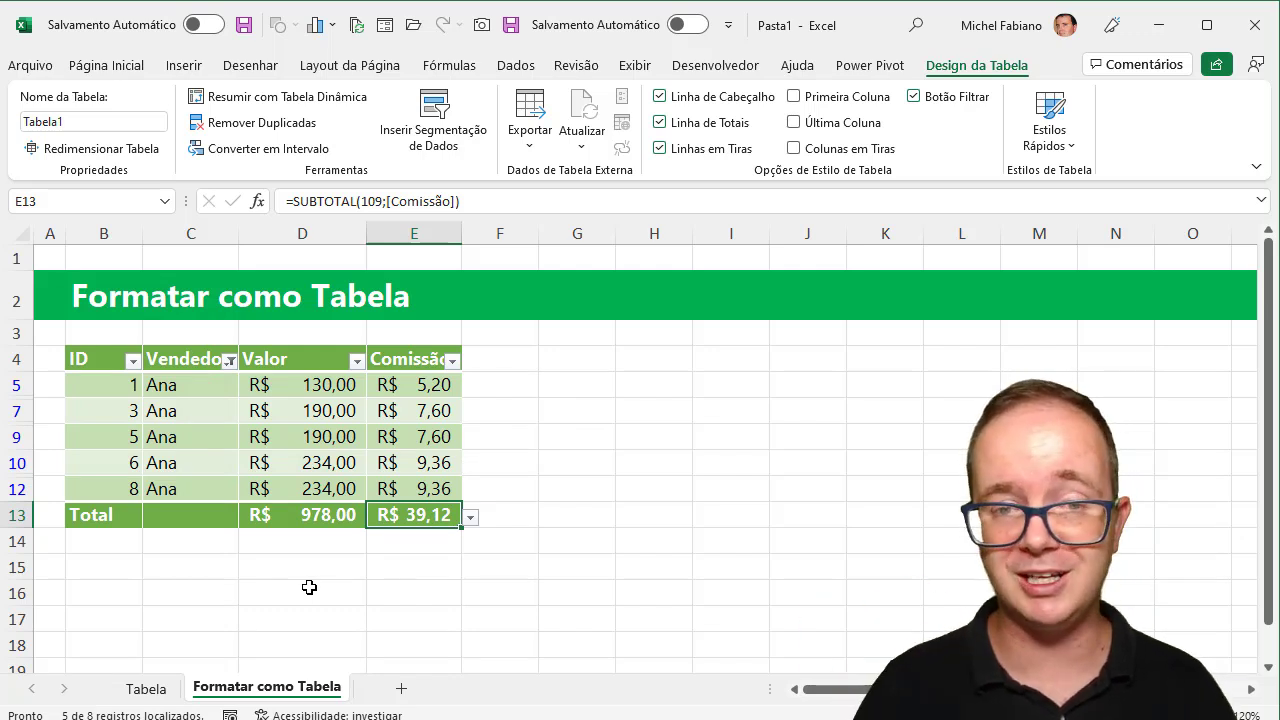
Insert a two-column Vendedor slicer, shrink it and place it beside the title
left_click(450, 140)
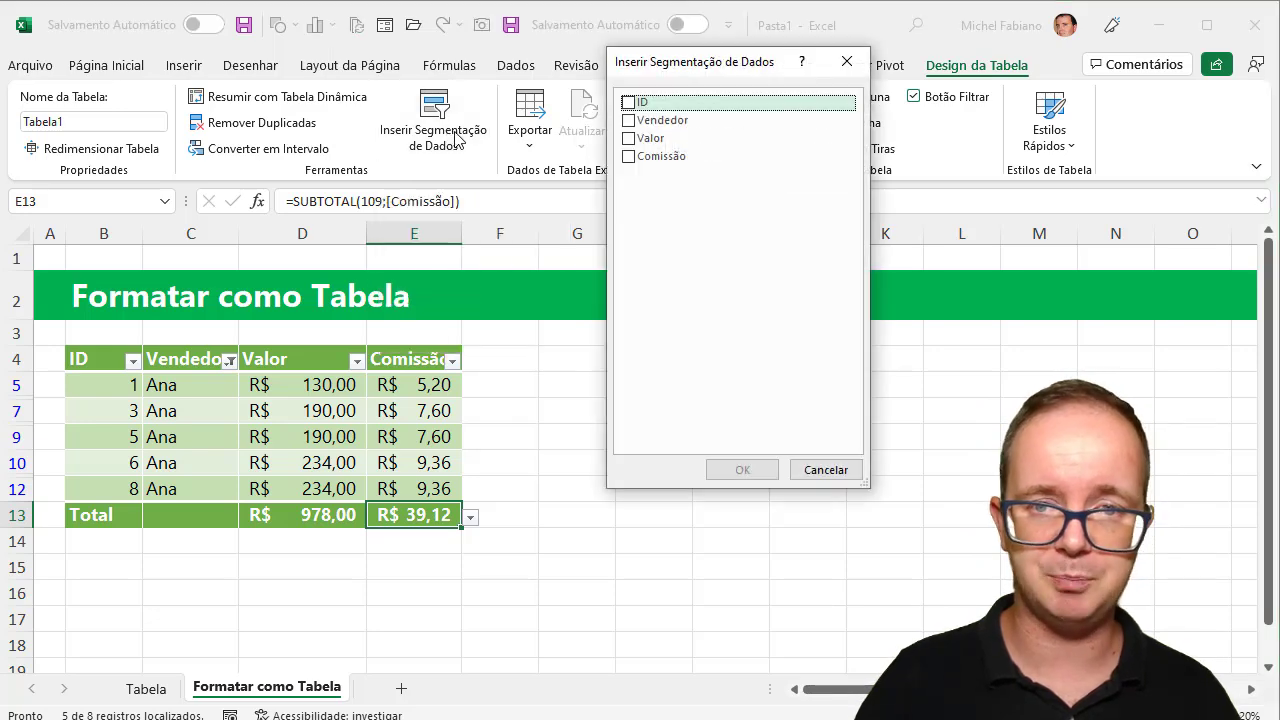
left_click(628, 121)
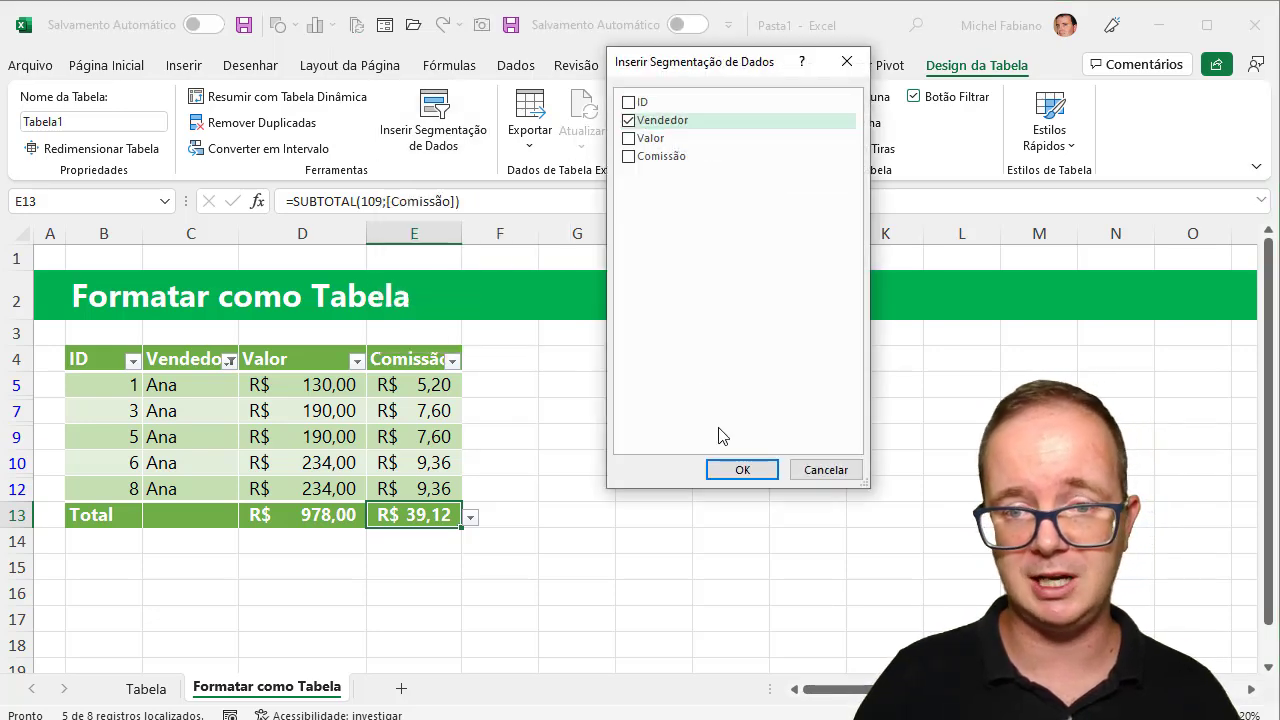
left_click(731, 470)
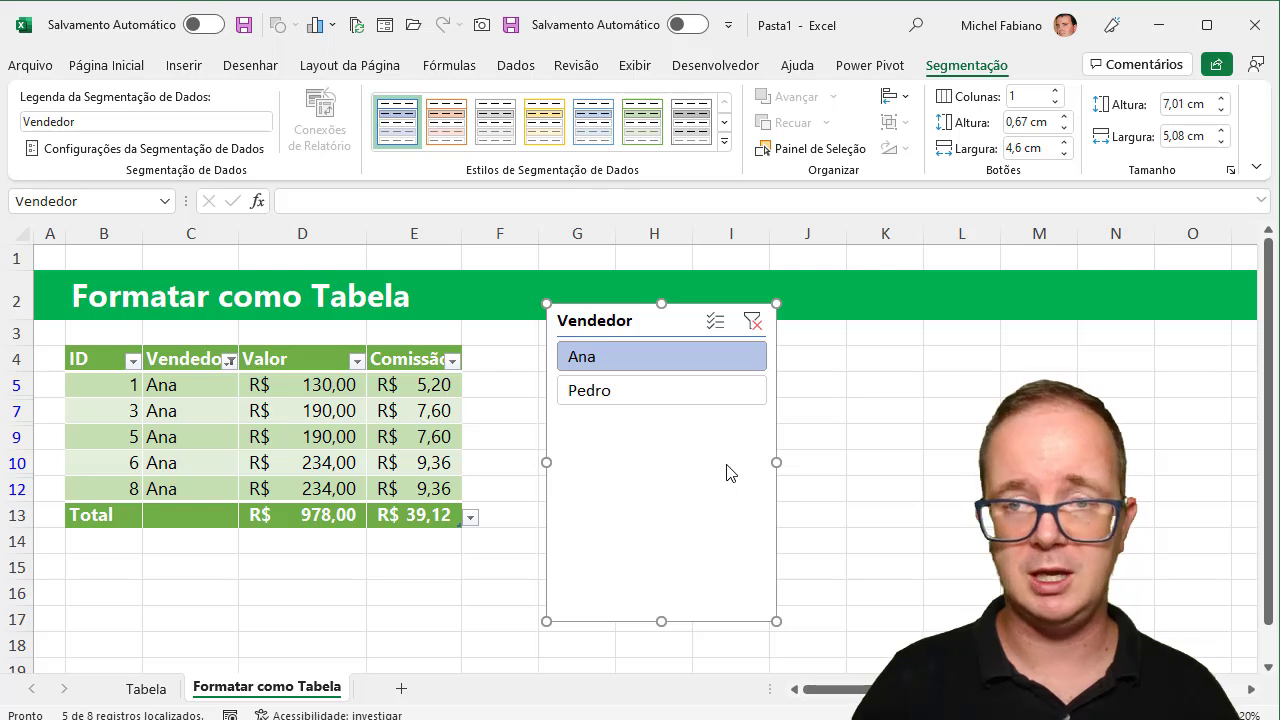
left_click(1056, 91)
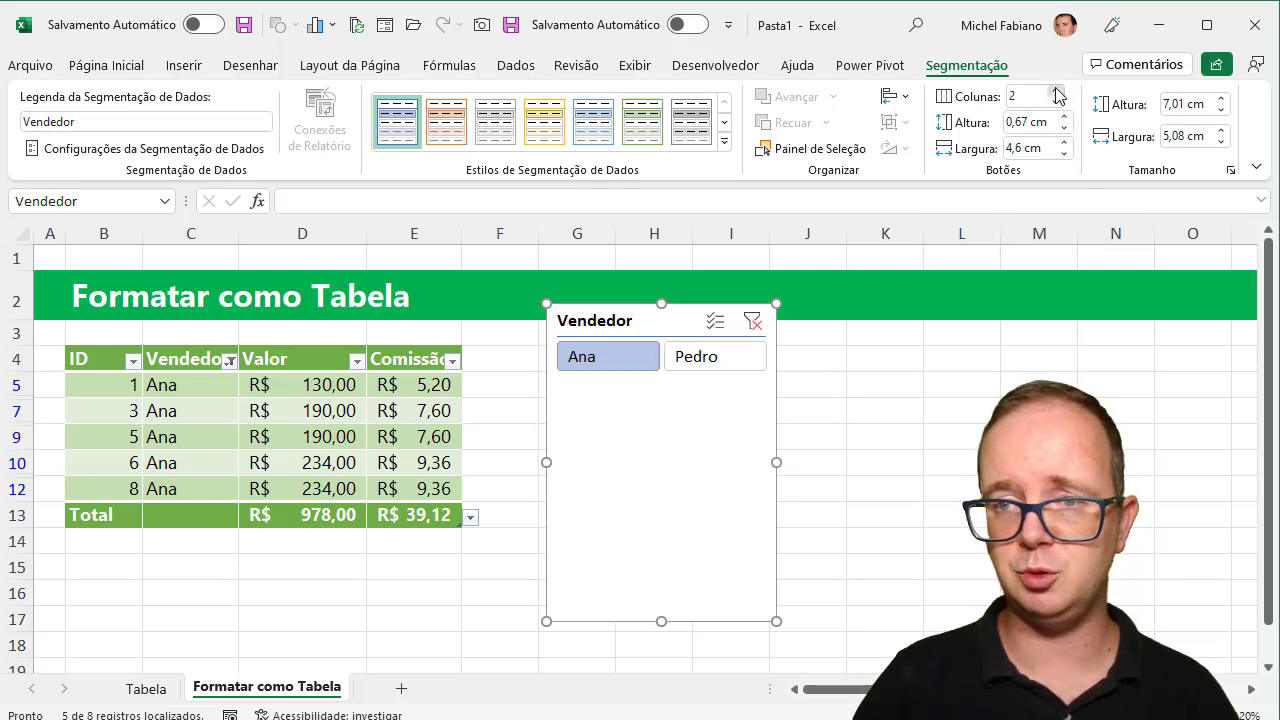
left_click_drag(661, 621, 652, 386)
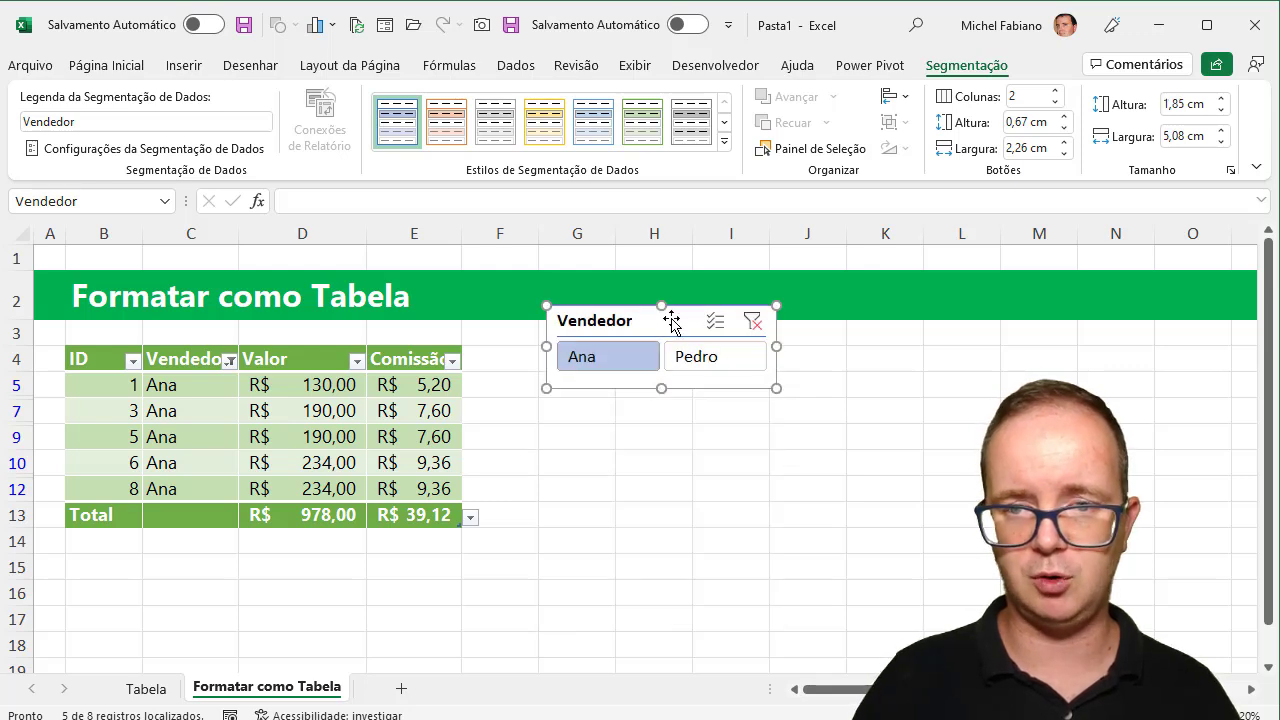
left_click_drag(671, 321, 658, 273)
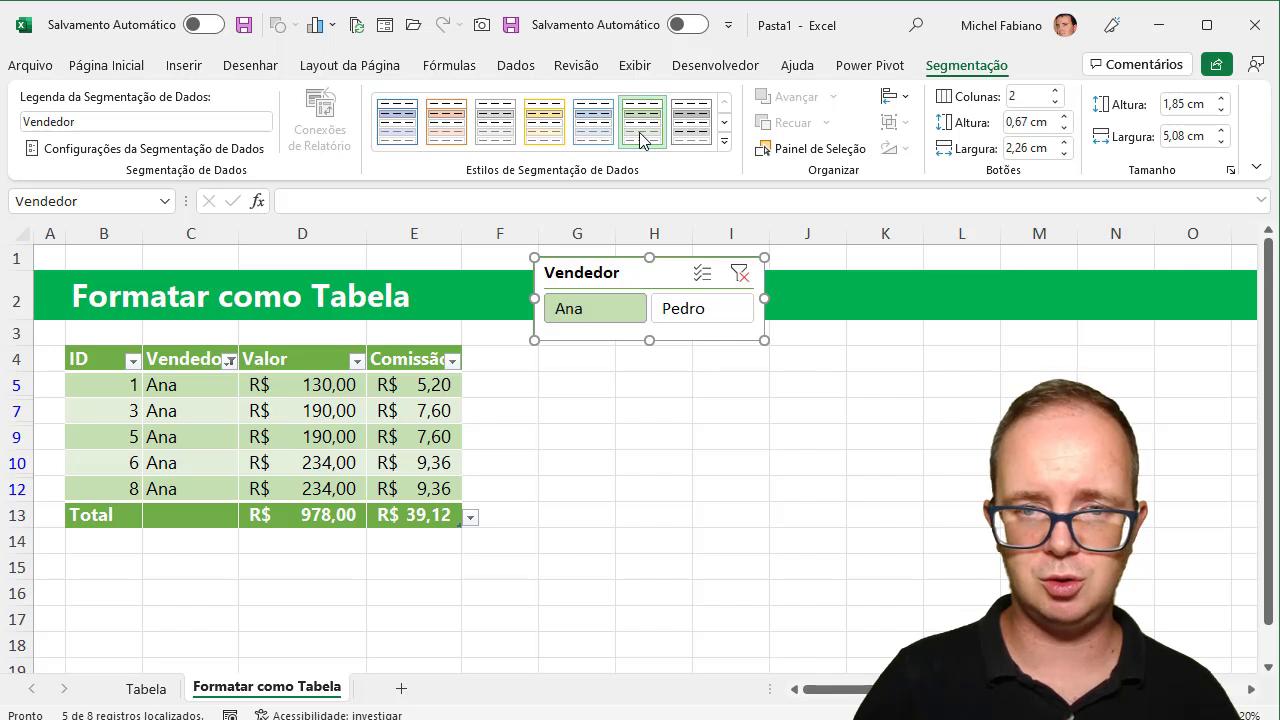
Apply a dark green slicer style, test both salespeople, then clear the filter
left_click(725, 142)
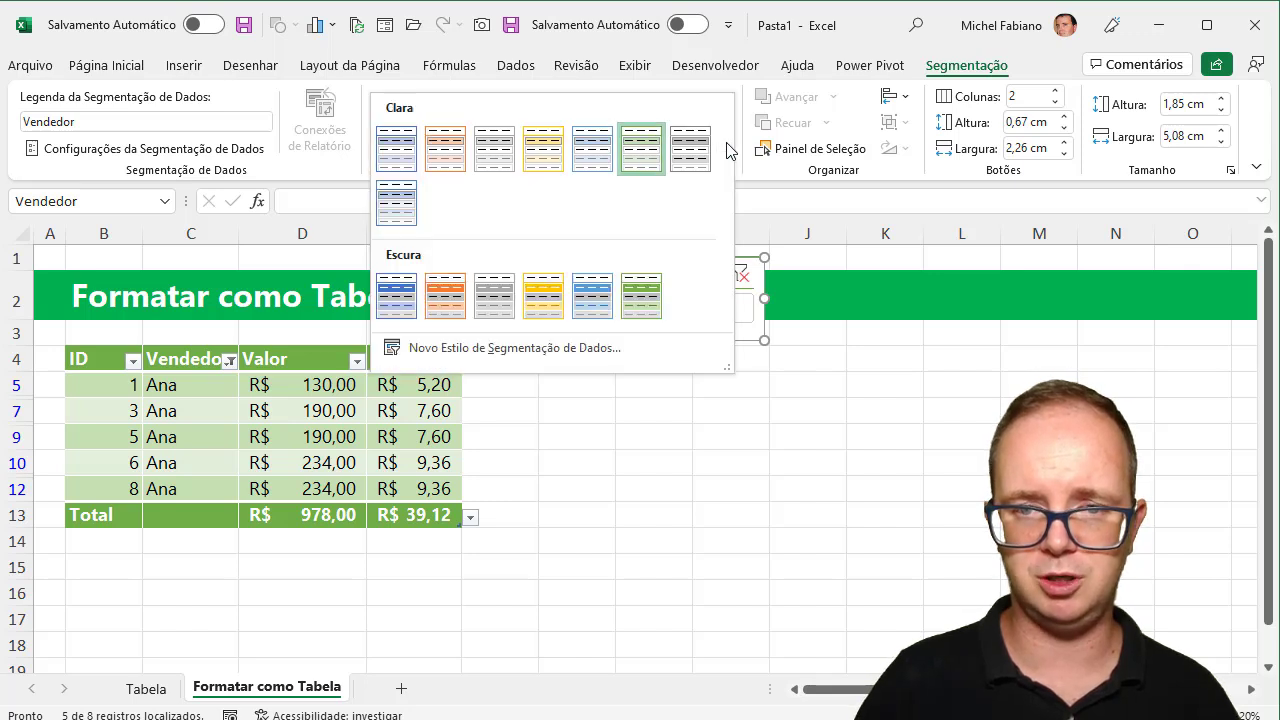
left_click(648, 292)
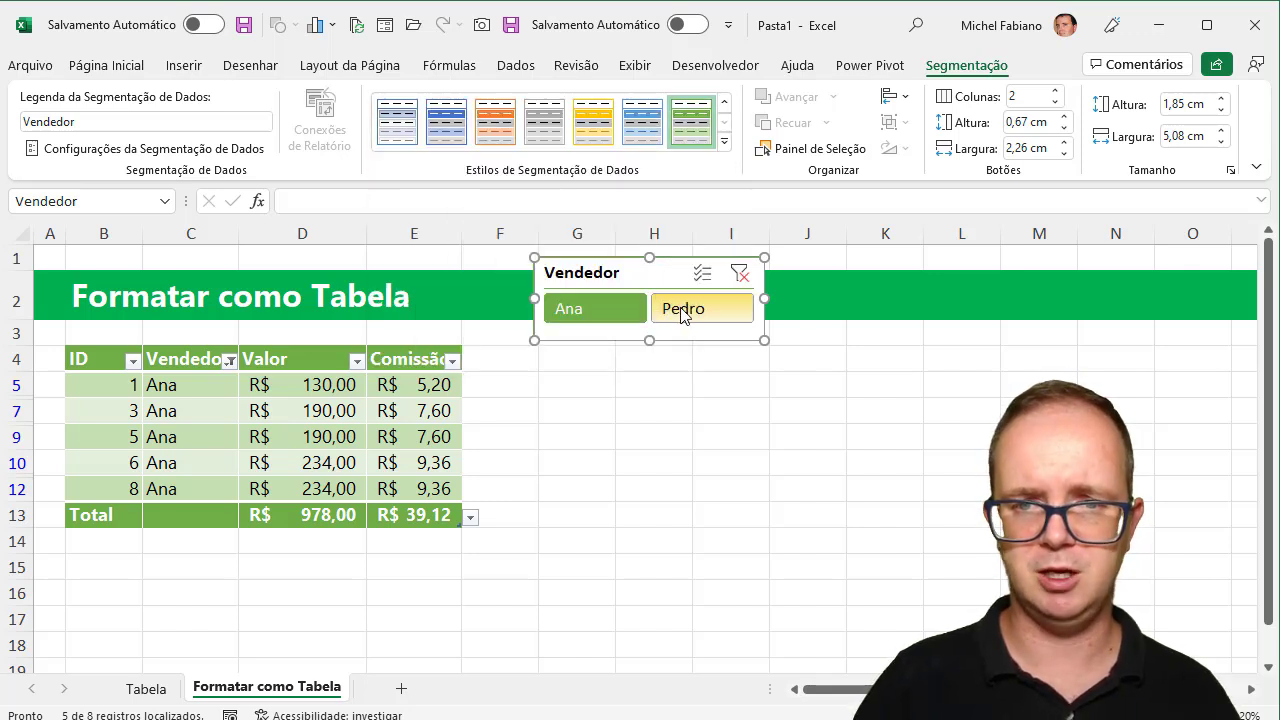
left_click(685, 312)
left_click(640, 312)
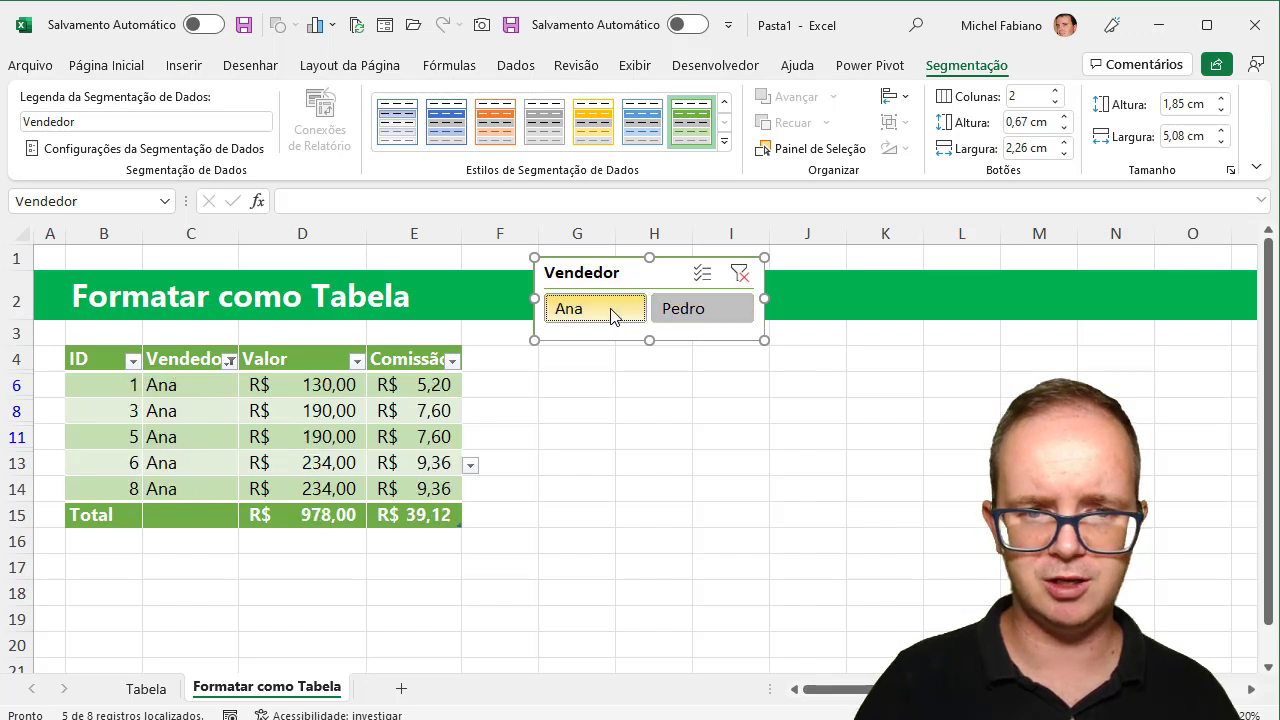
left_click(695, 318)
left_click(620, 314)
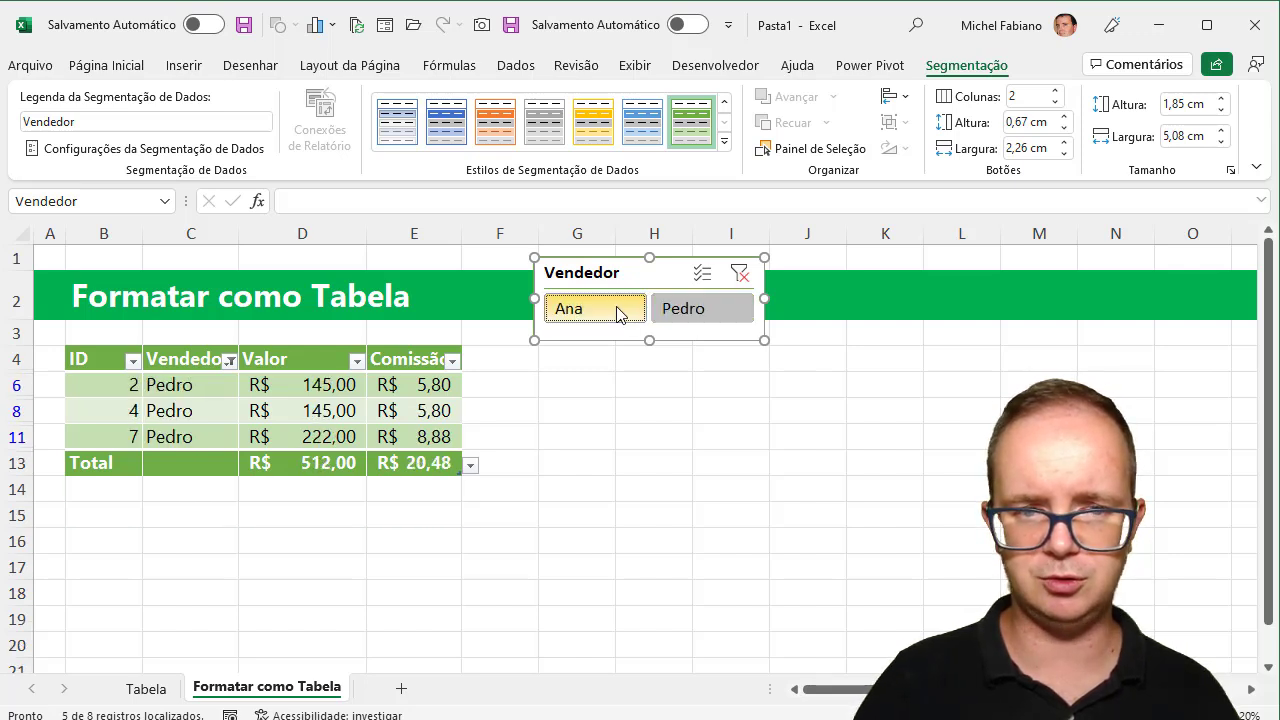
left_click(742, 274)
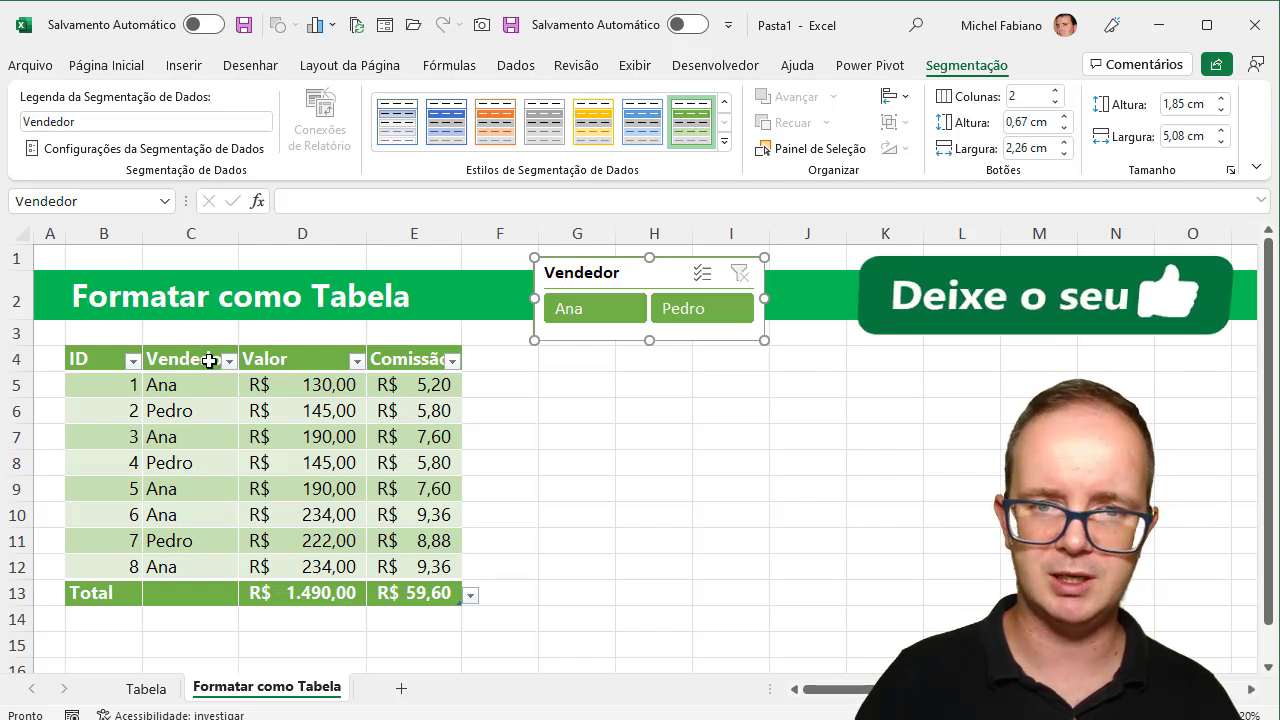
Turn off the table's header filter buttons and slice the table to the first salesperson's five sales (R$ 978,00)
left_click(209, 361)
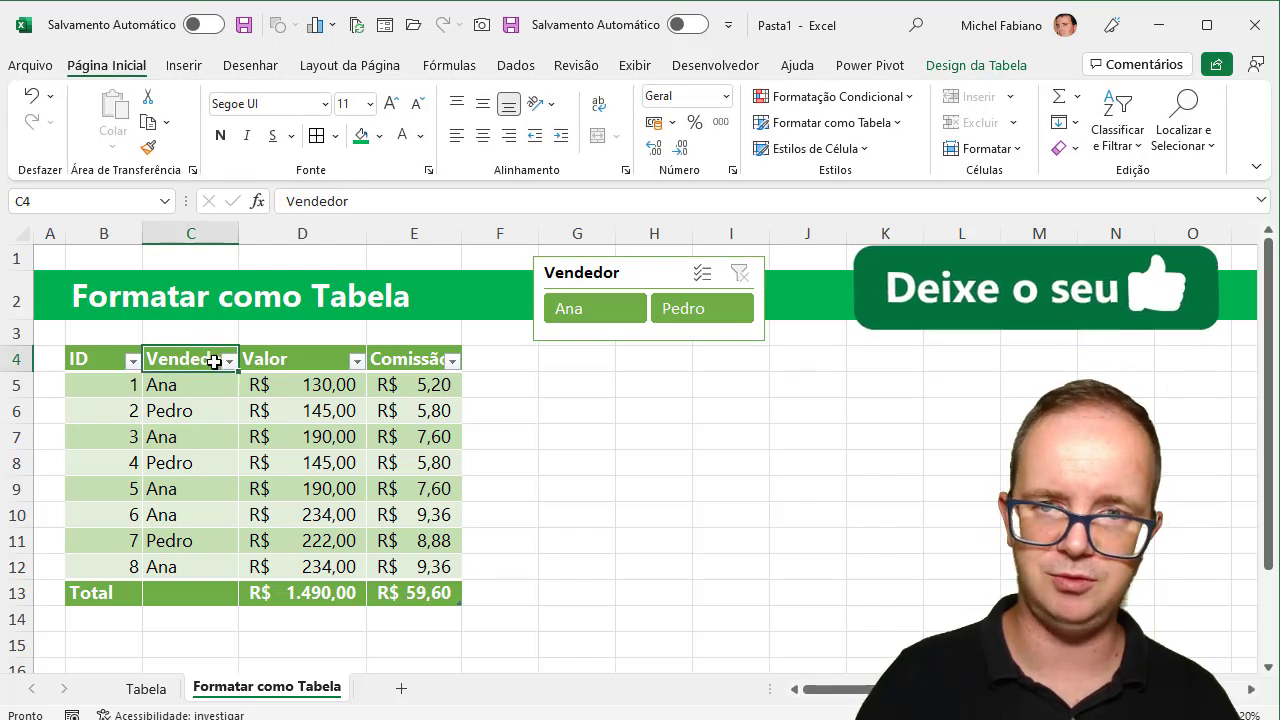
left_click(995, 70)
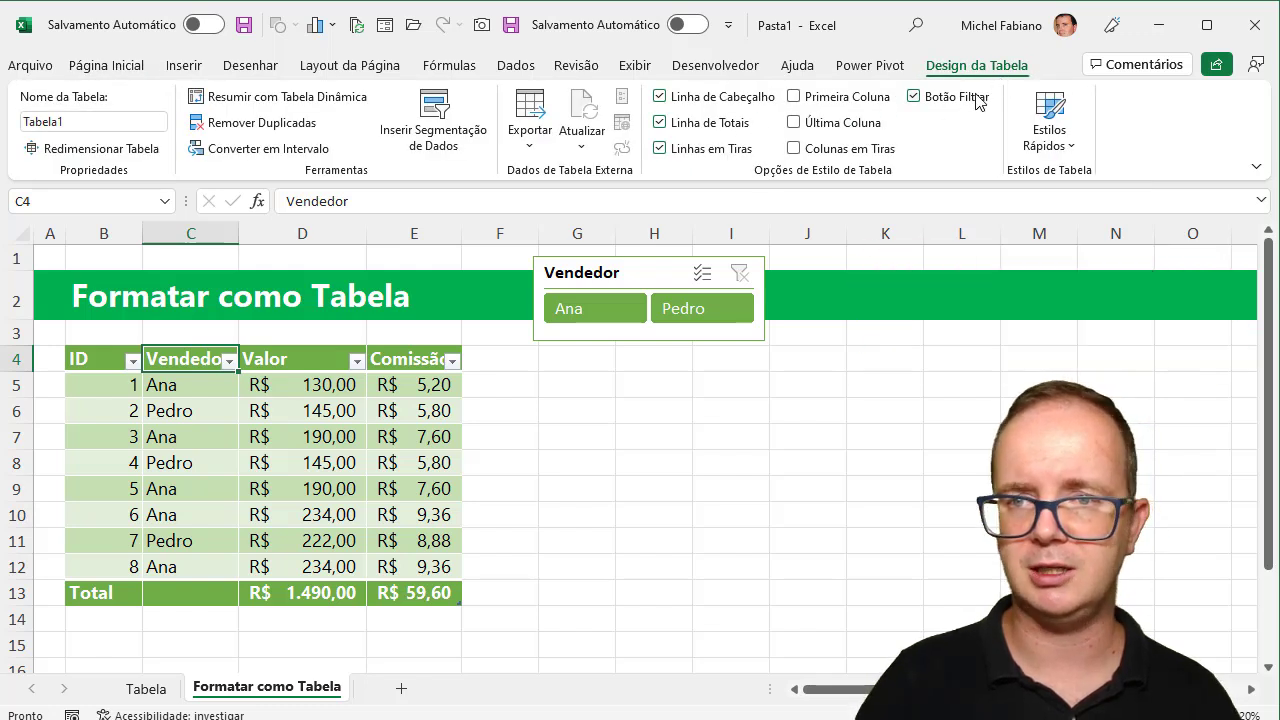
left_click(972, 97)
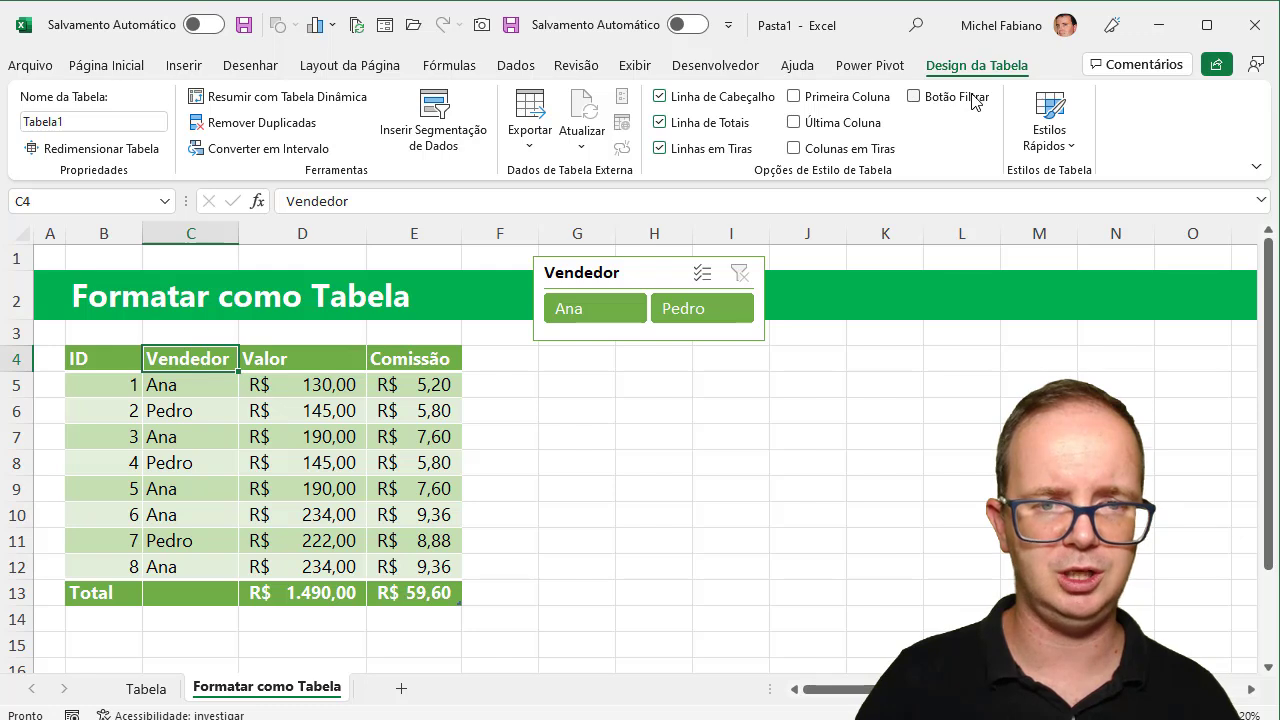
left_click(690, 313)
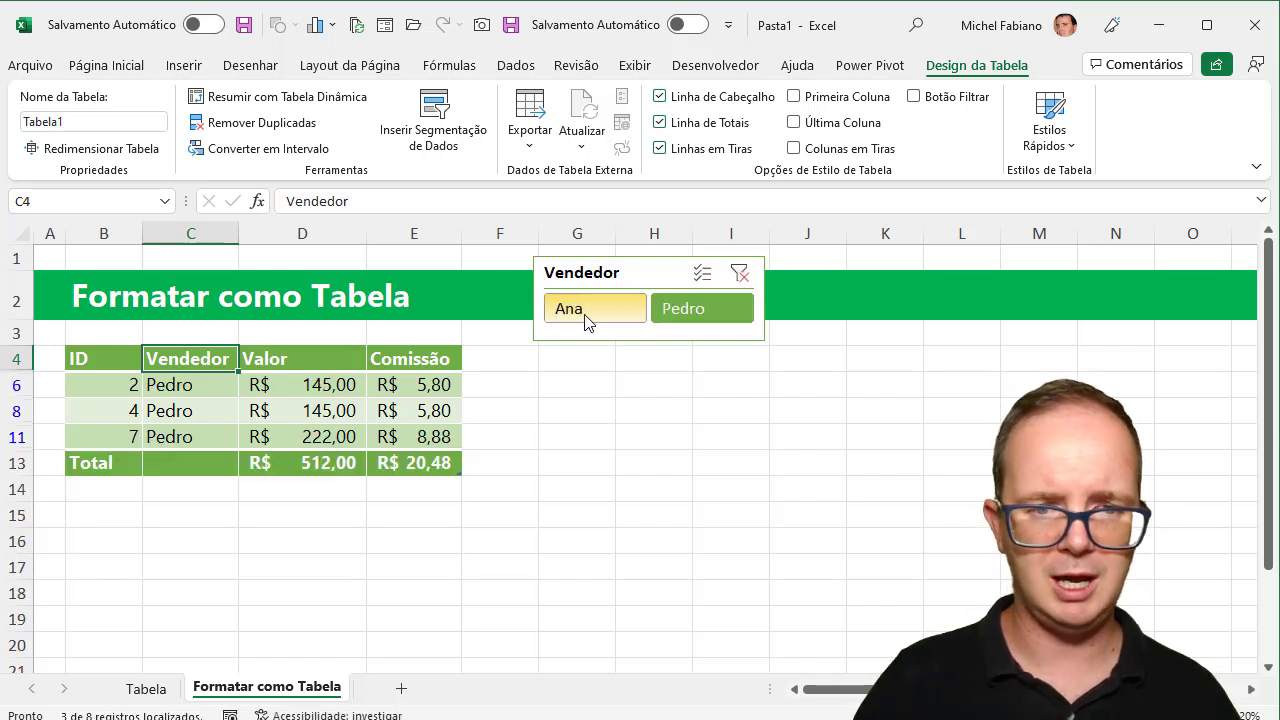
left_click(586, 317)
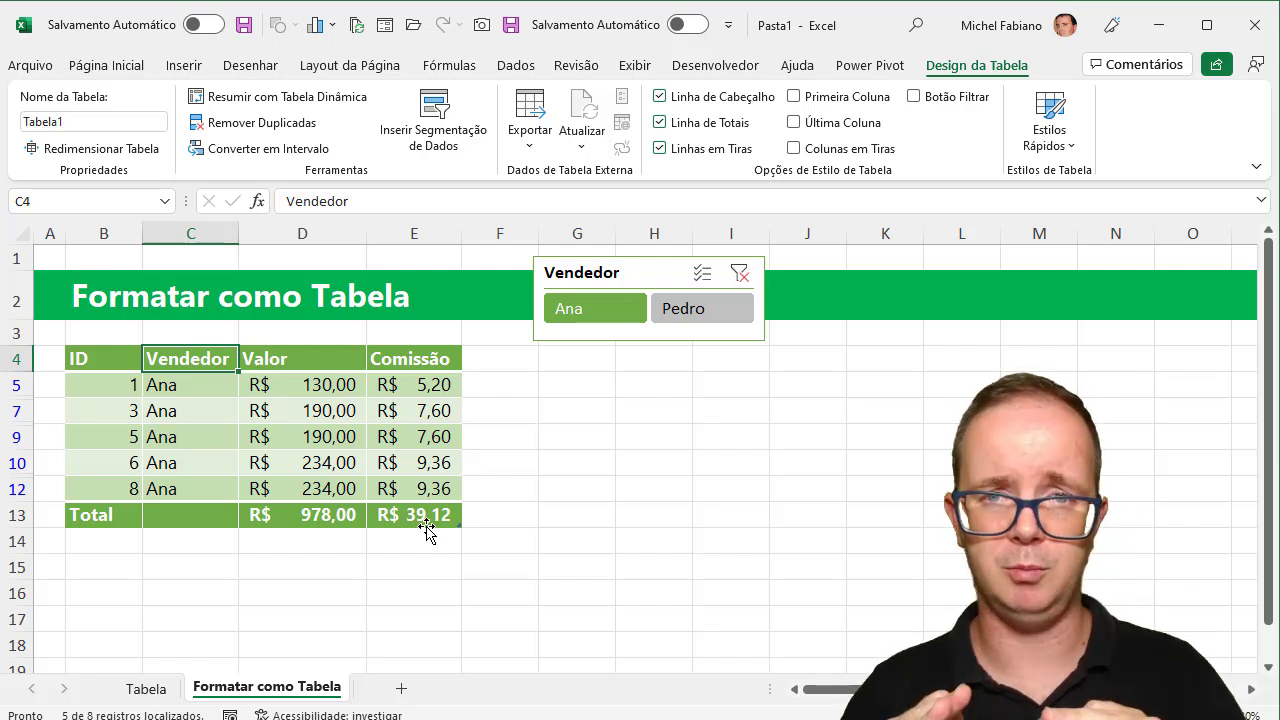
Add a new sheet and enter headers ID, Vendedor, Região, Valor, Comissão in B2:F2
left_click(402, 691)
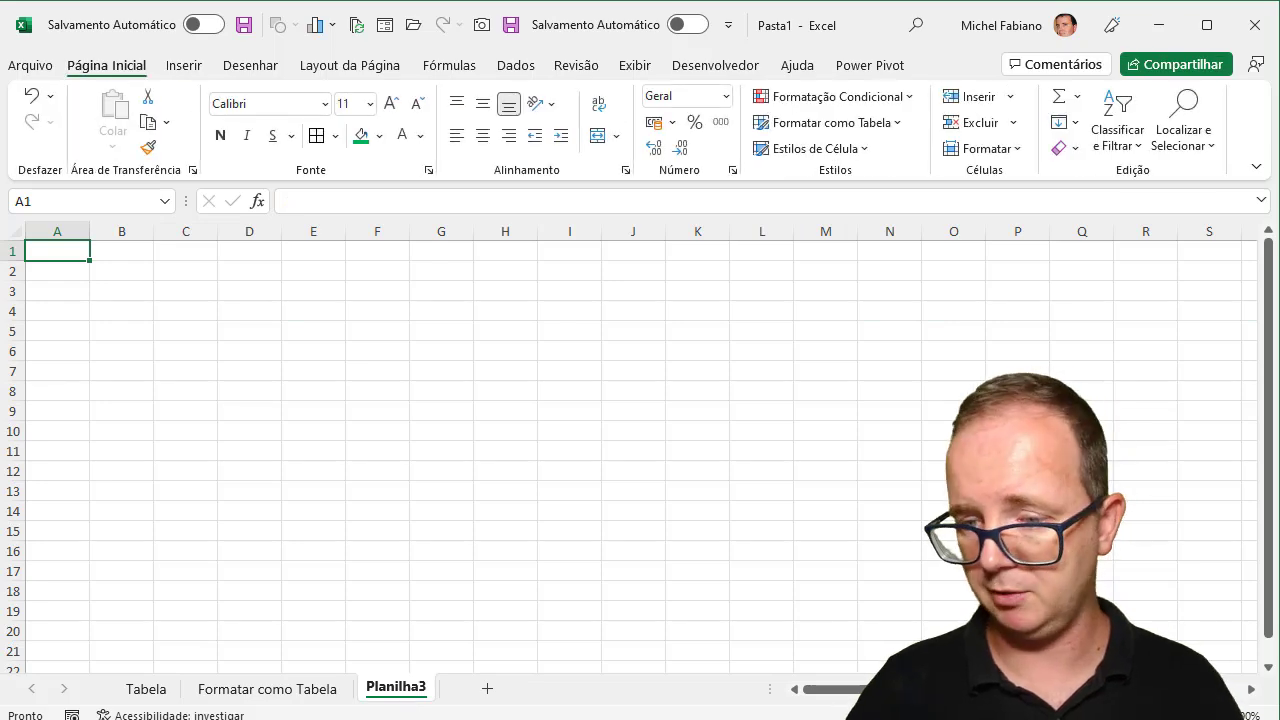
scroll(314, 334, "up", 5, "ctrl")
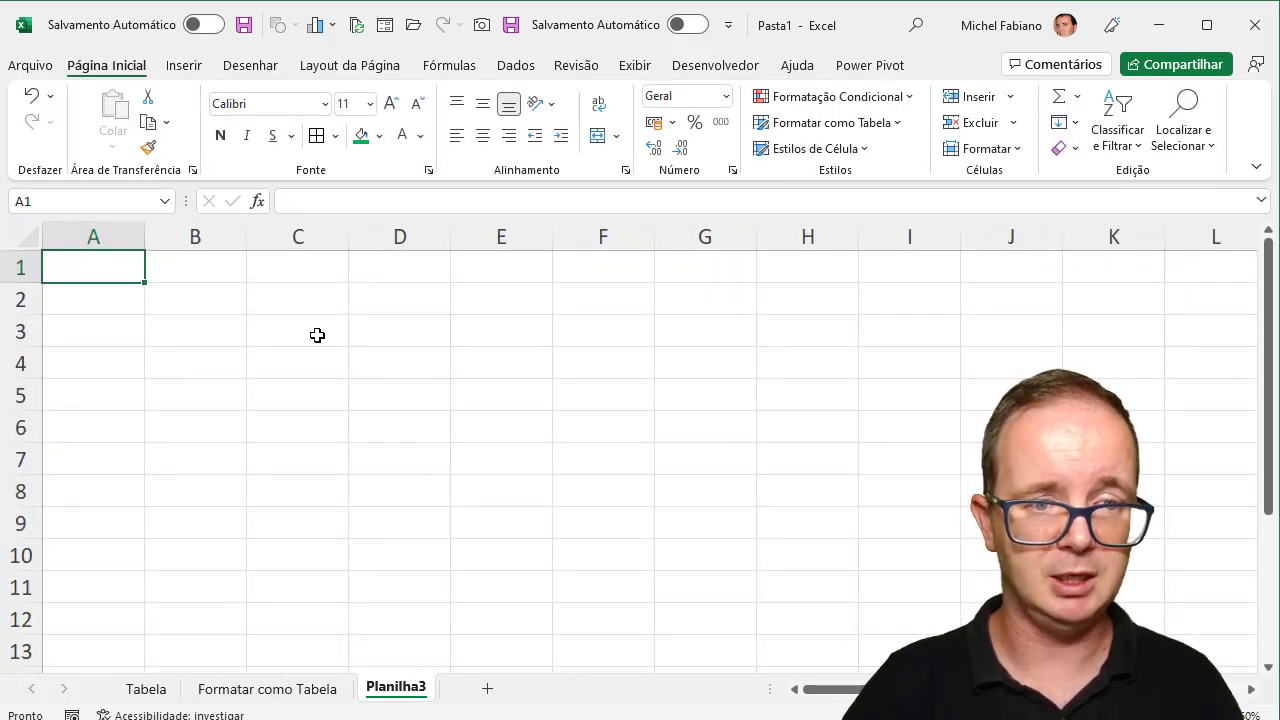
left_click(192, 295)
type("ID")
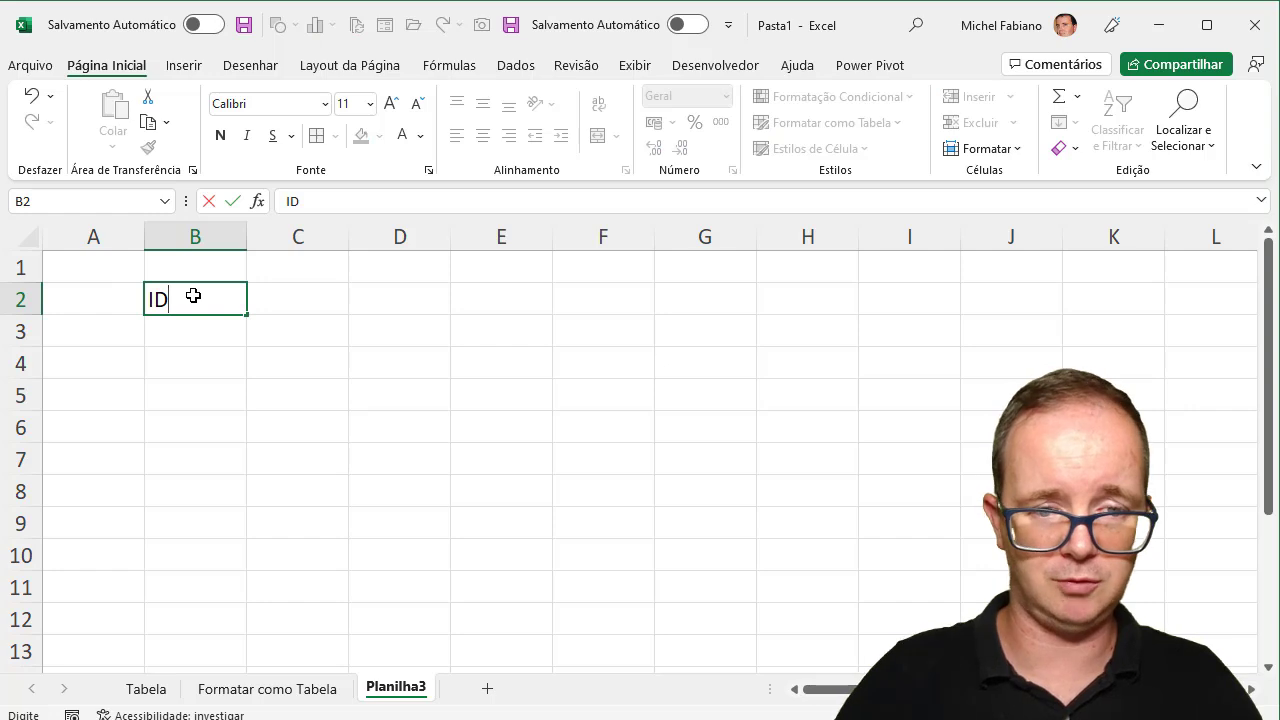
key("Tab")
type("V")
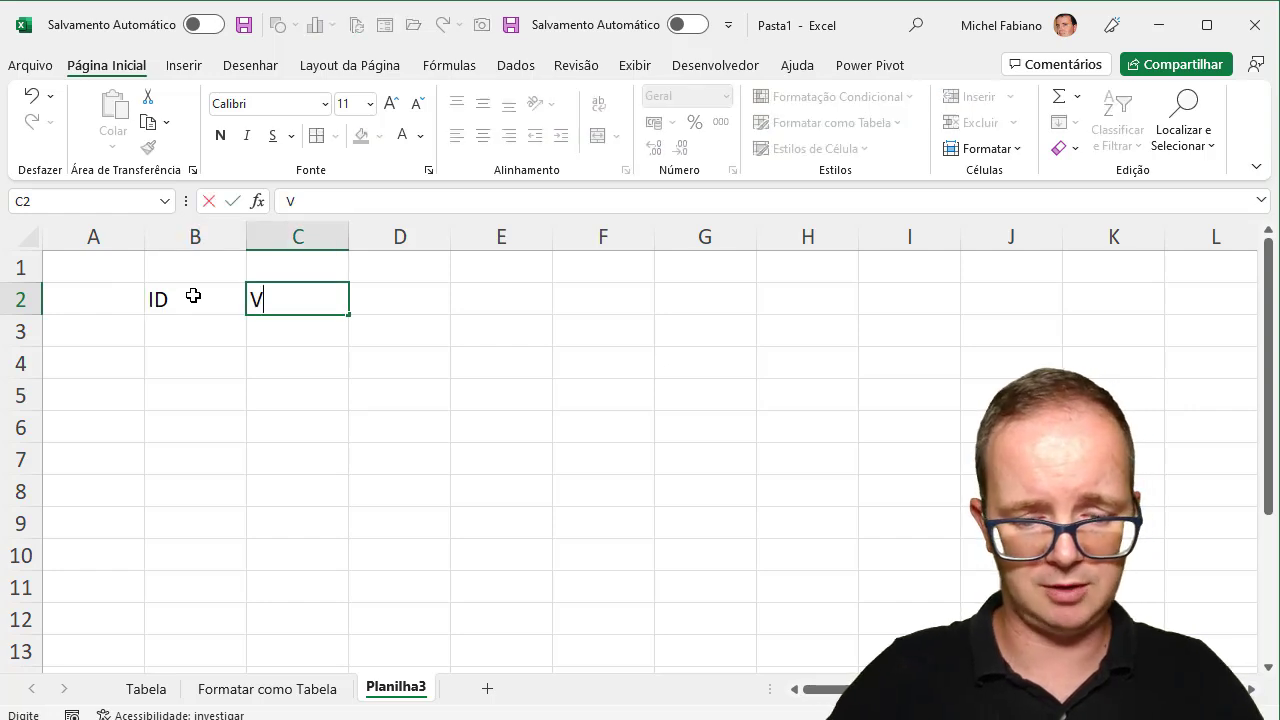
key("Tab")
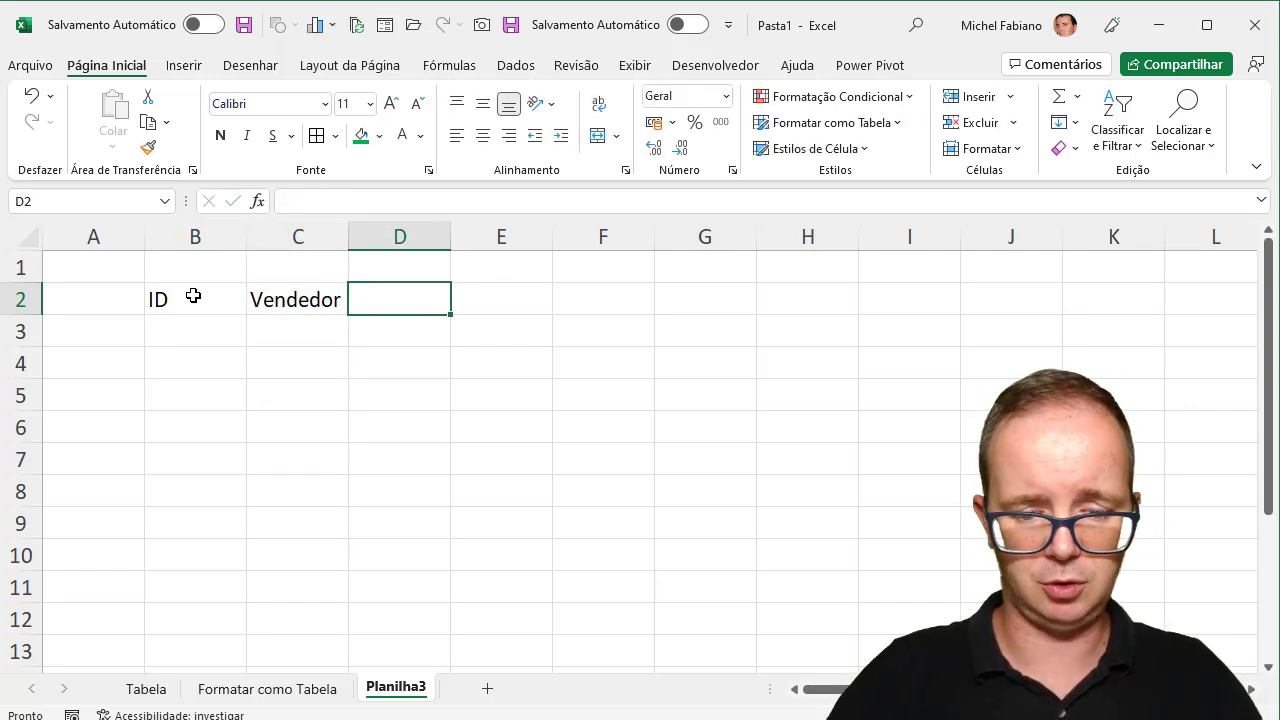
type("Região")
key("Tab")
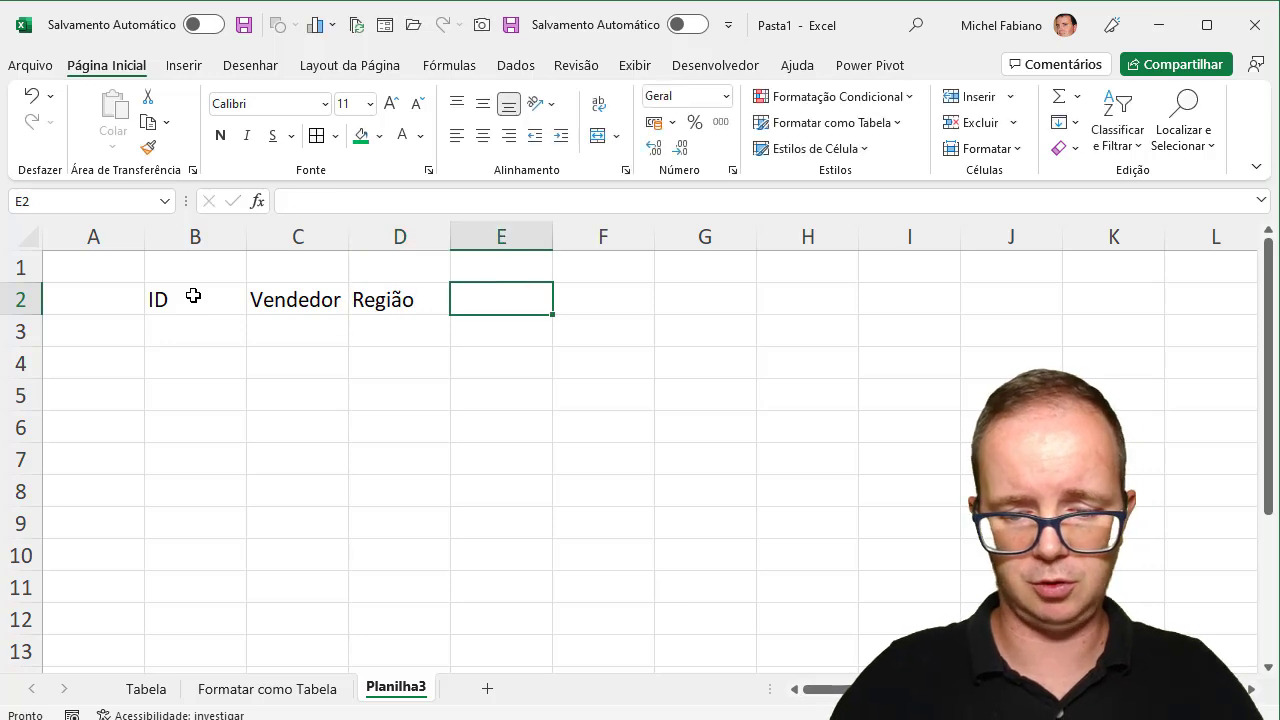
type("Valor")
key("Tab")
type("Comiss")
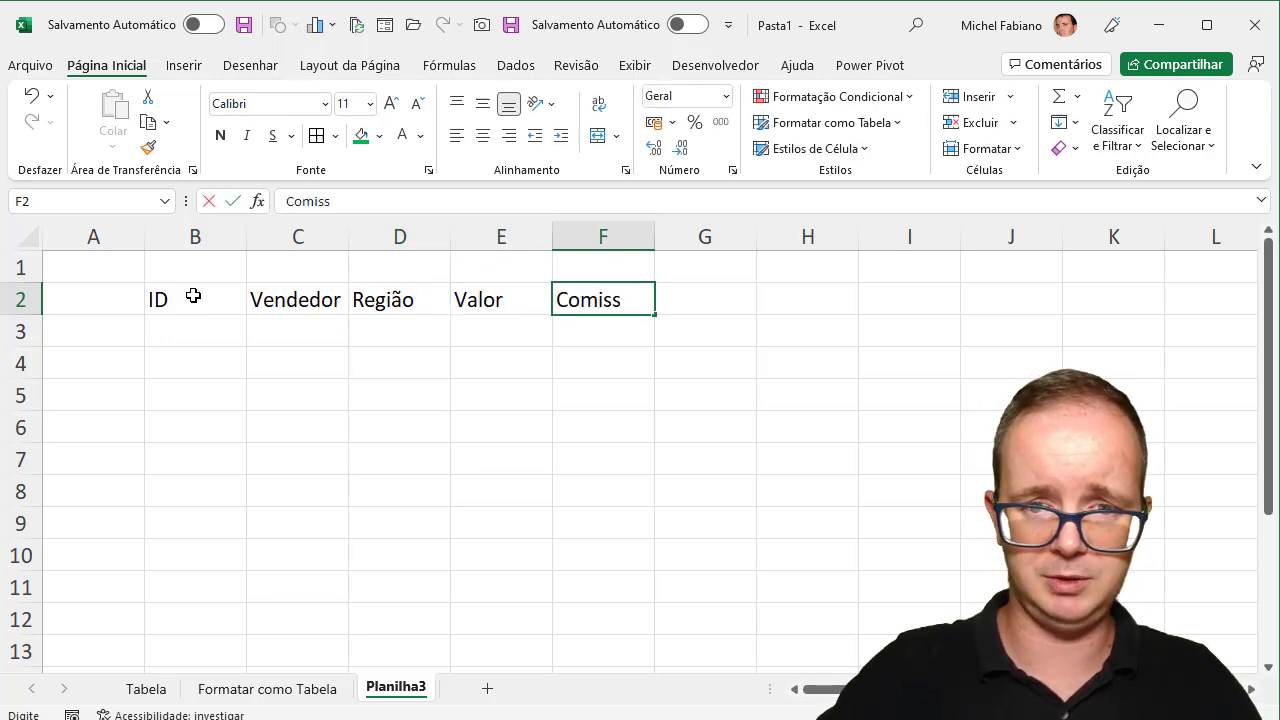
type("ão")
key("Return")
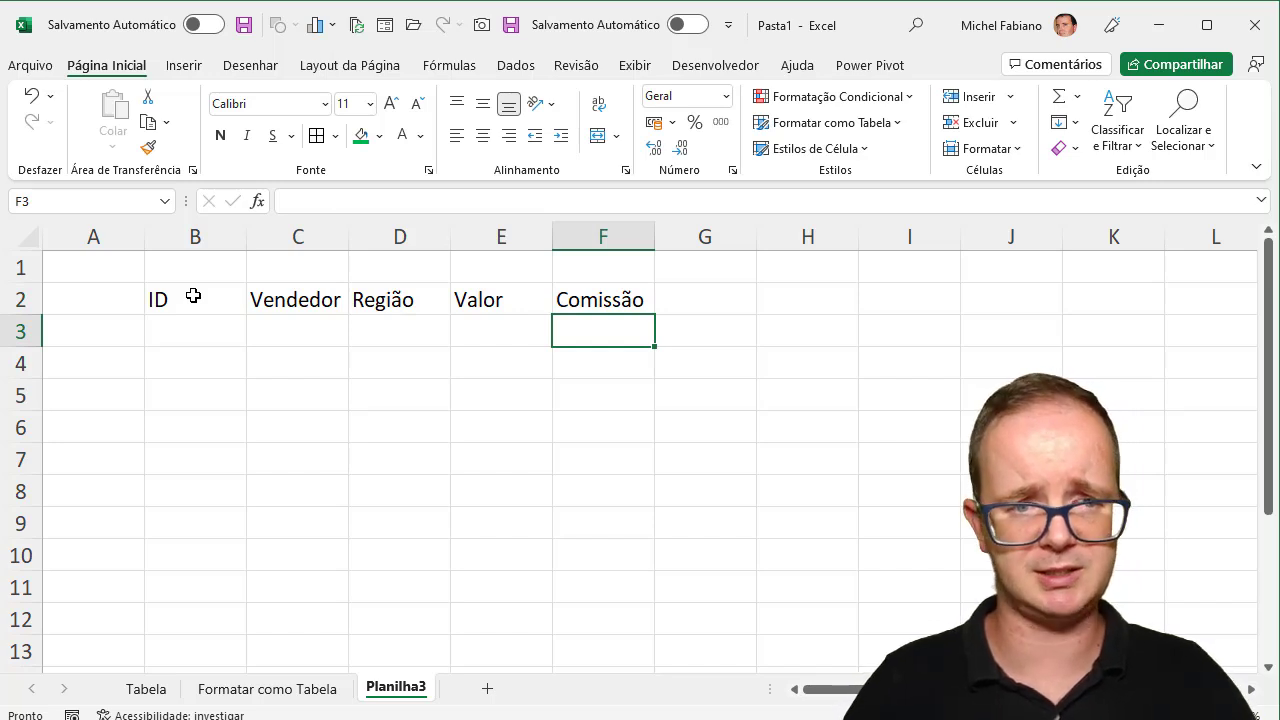
Enter the first sale in row 3: ID 1, the seller's name, region Norte, value 100
left_click(219, 329)
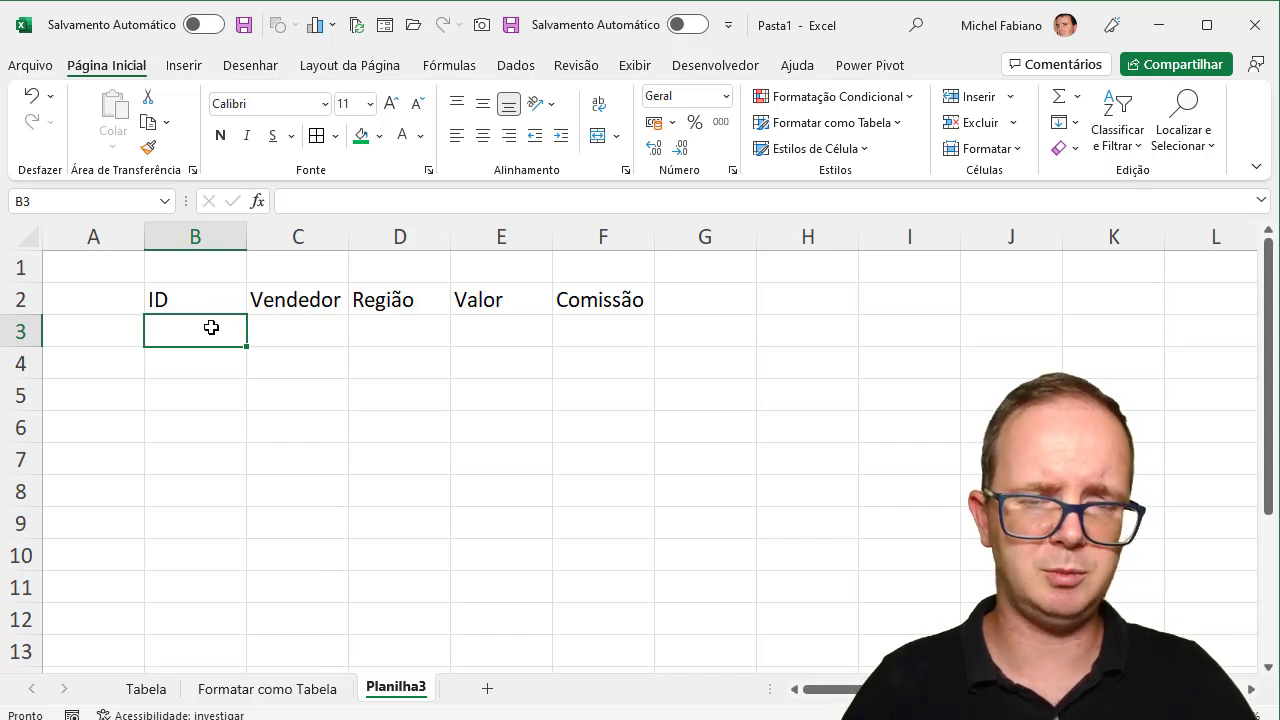
type("1")
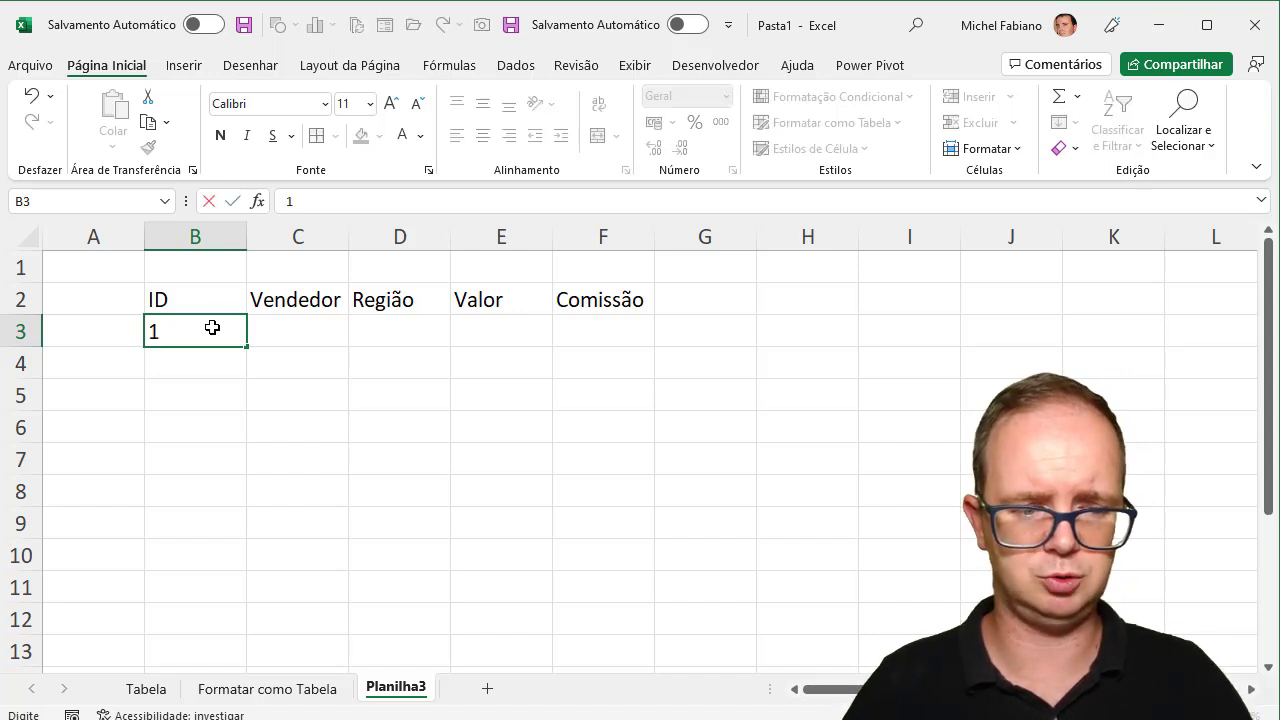
key("Tab")
type("Ana")
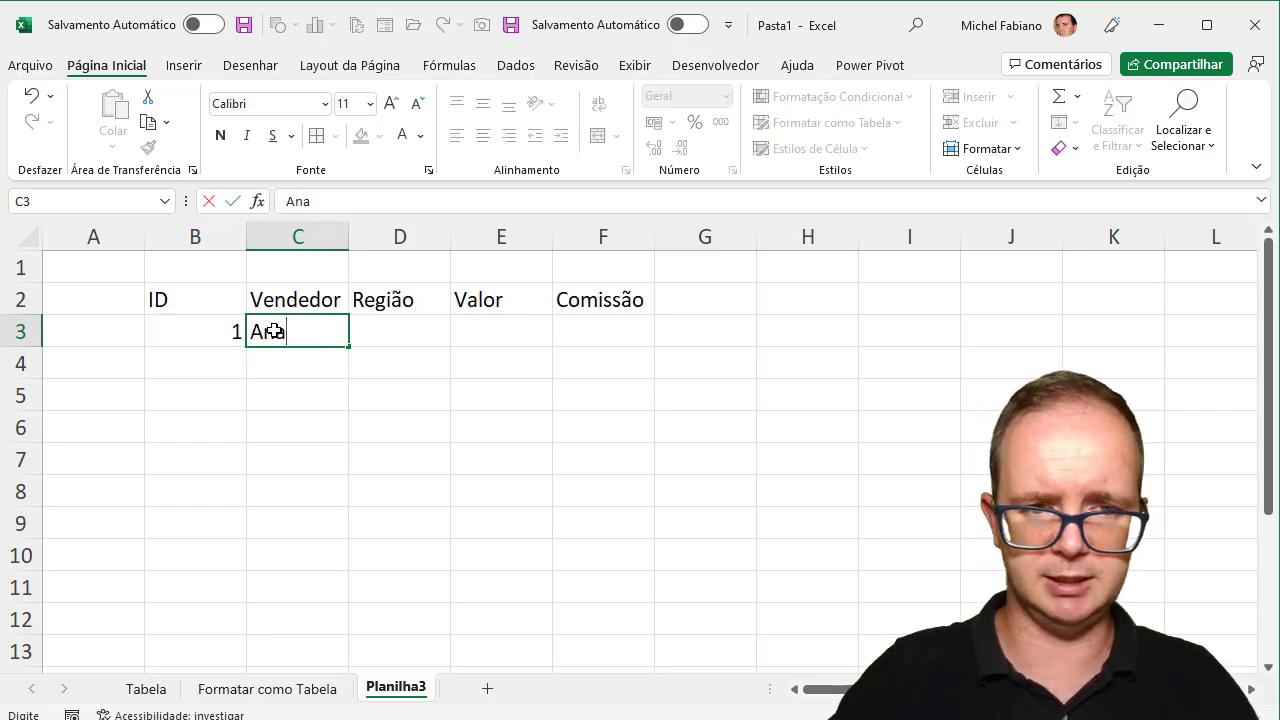
key("Tab")
type("Nort")
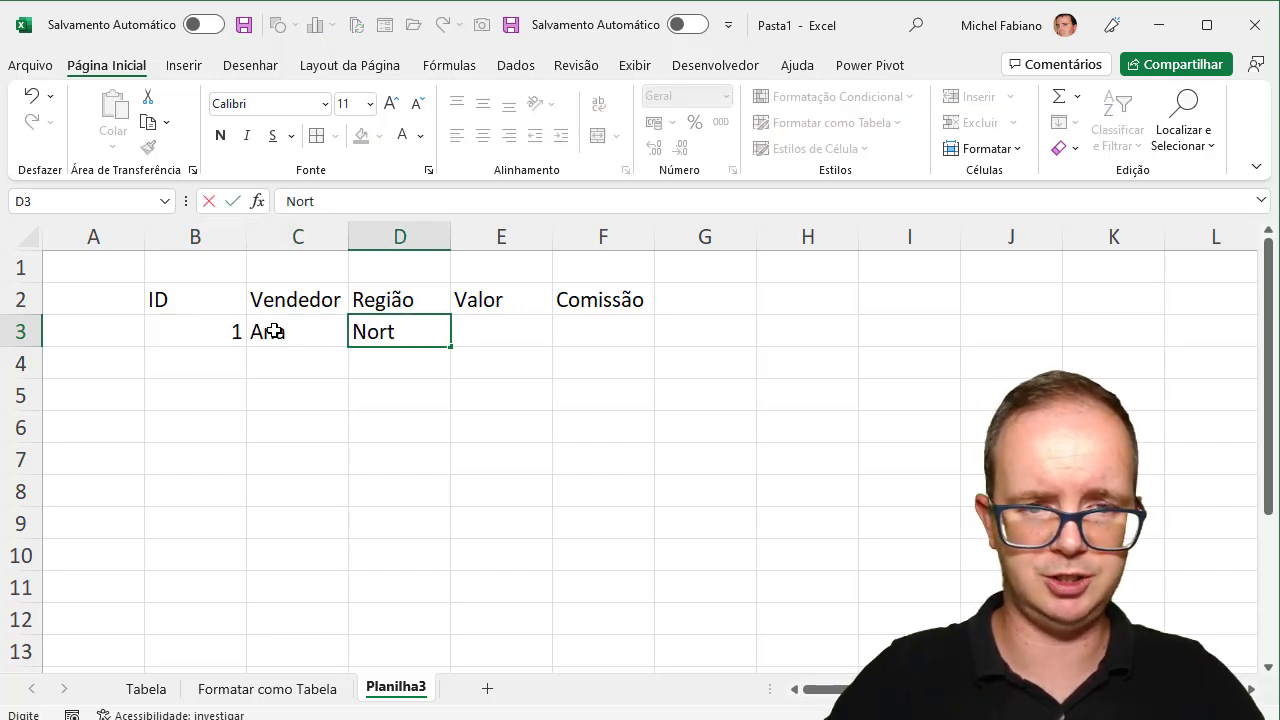
type("e")
key("Tab")
type("100")
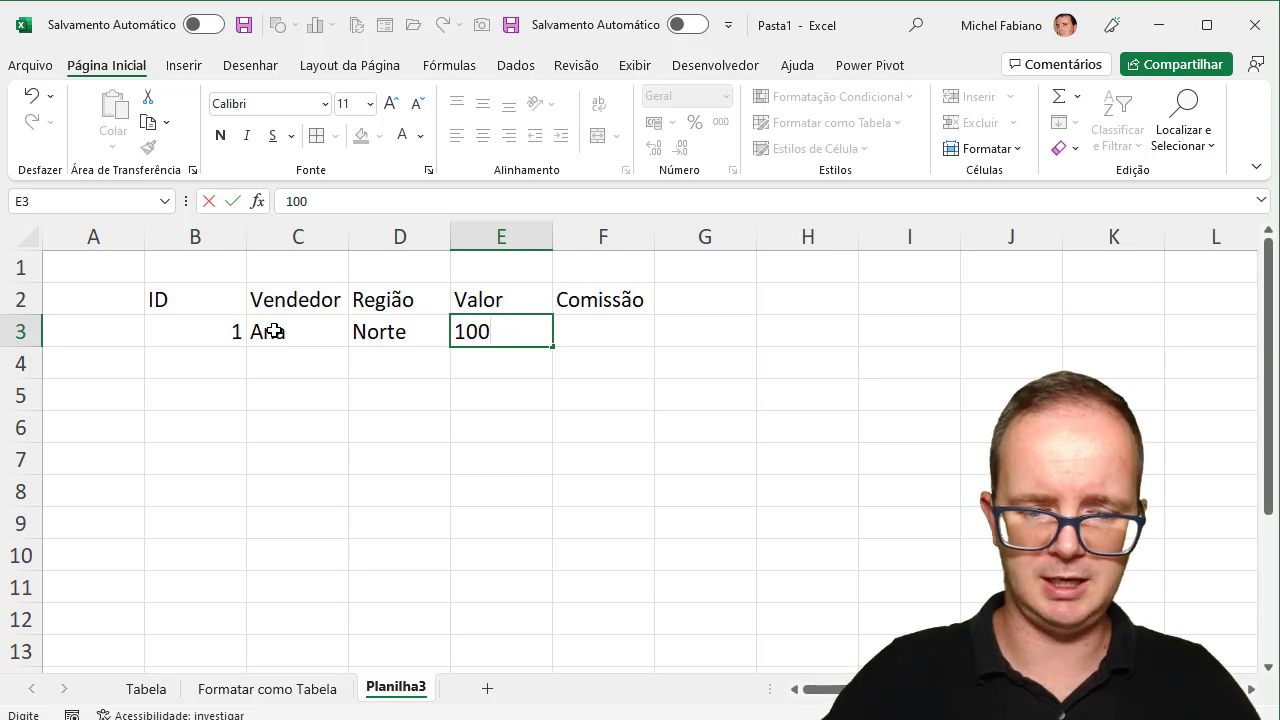
key("Tab")
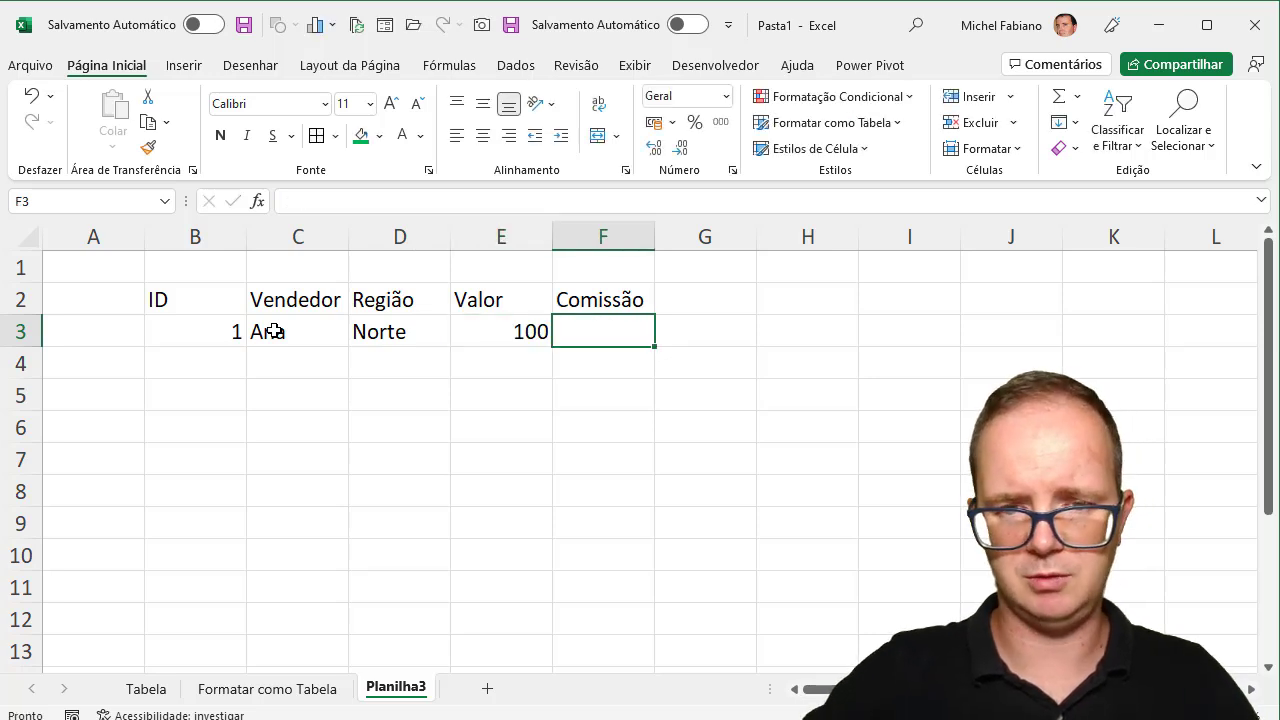
Put the 4% commission formula =E3*4% in F3
type("=")
left_click(488, 326)
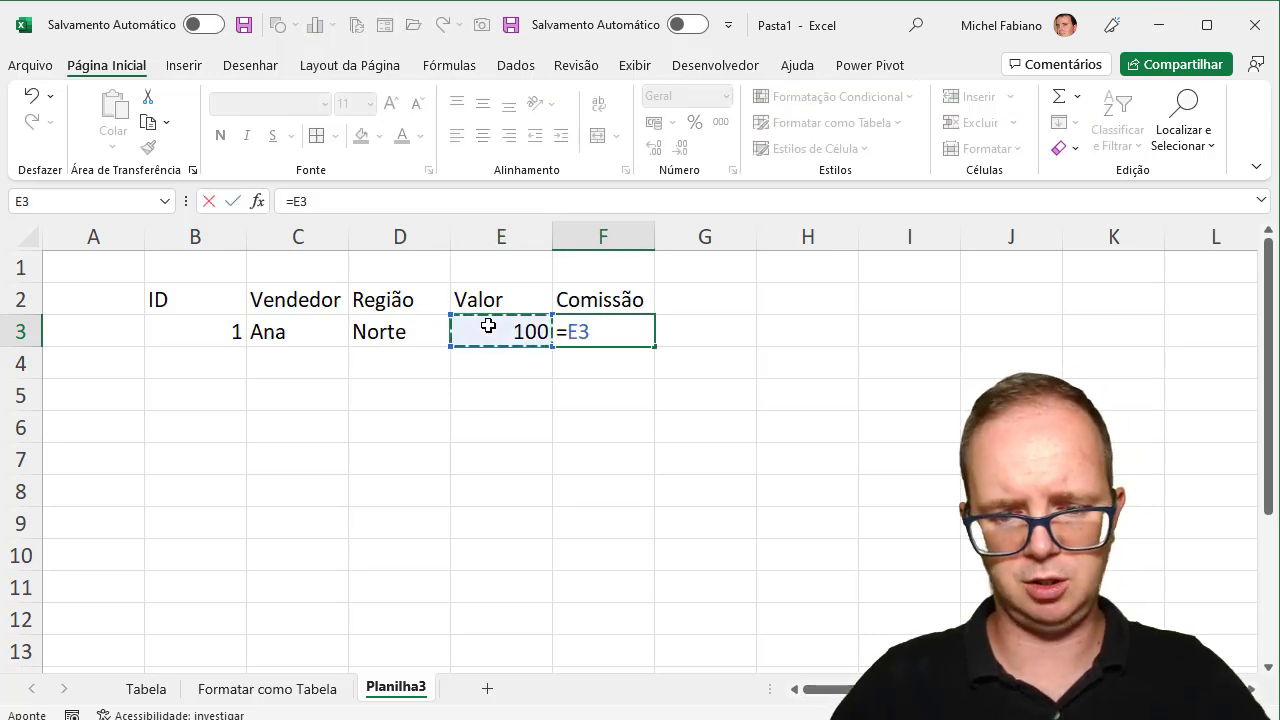
type("&")
key("BackSpace")
type("*")
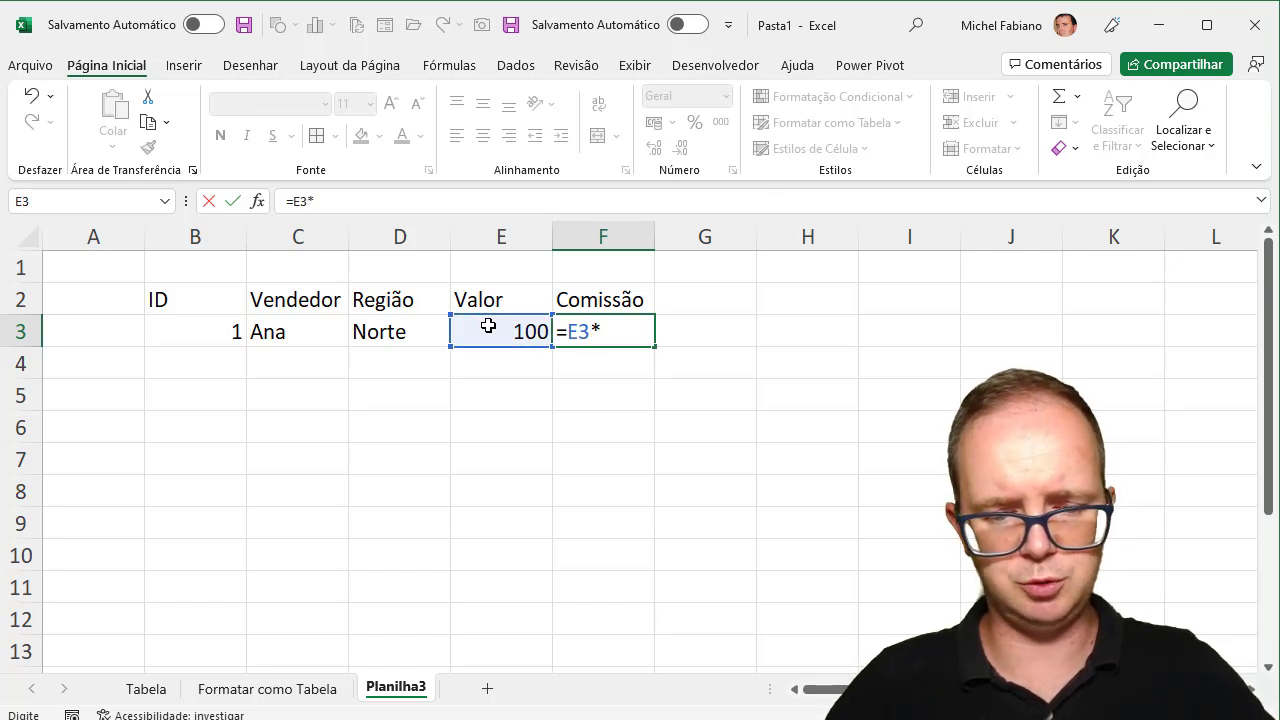
type("4%")
key("Return")
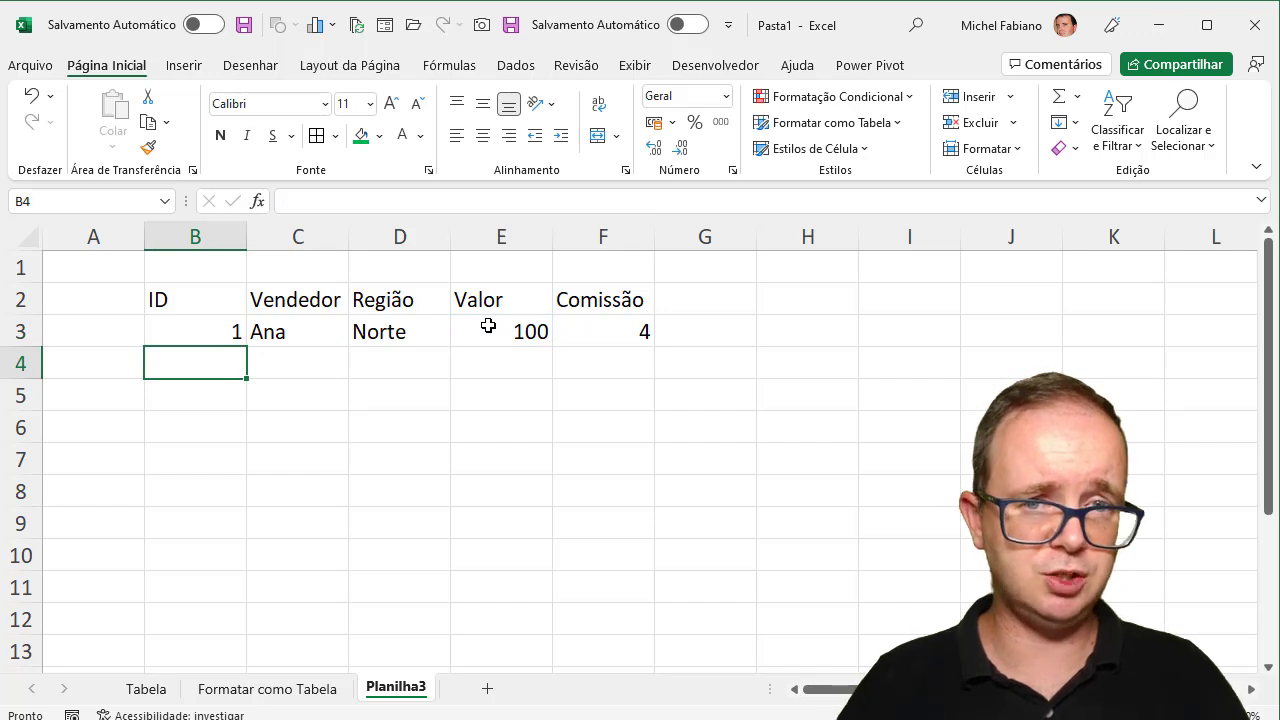
Convert B2:F3 into a table with headers and apply Estilo de Tabela Média 13
left_click_drag(201, 298, 598, 330)
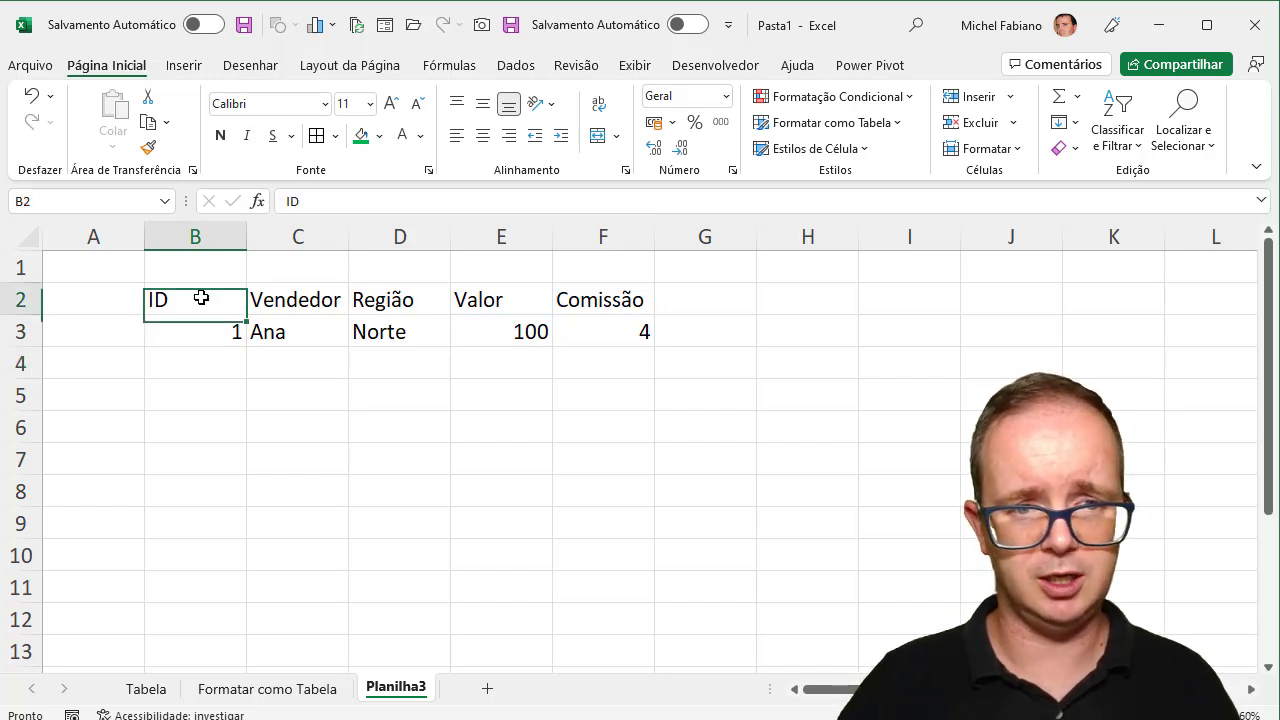
left_click(186, 68)
left_click(212, 112)
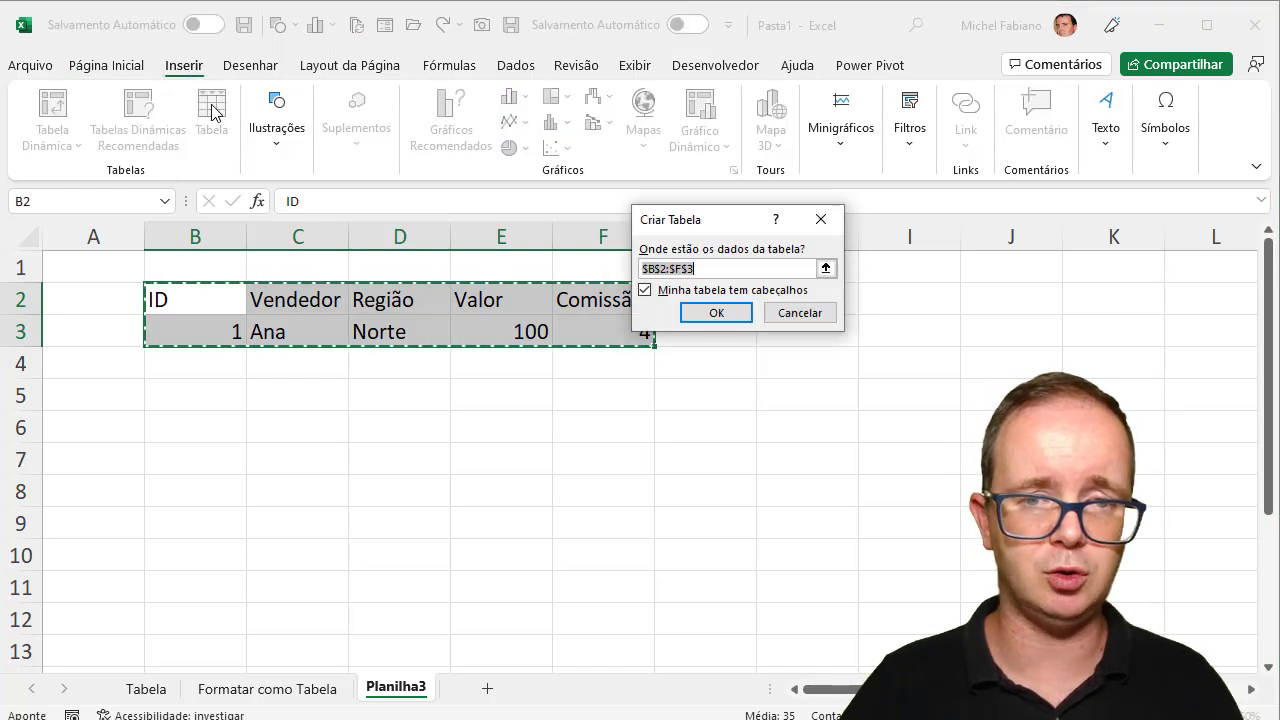
left_click(714, 314)
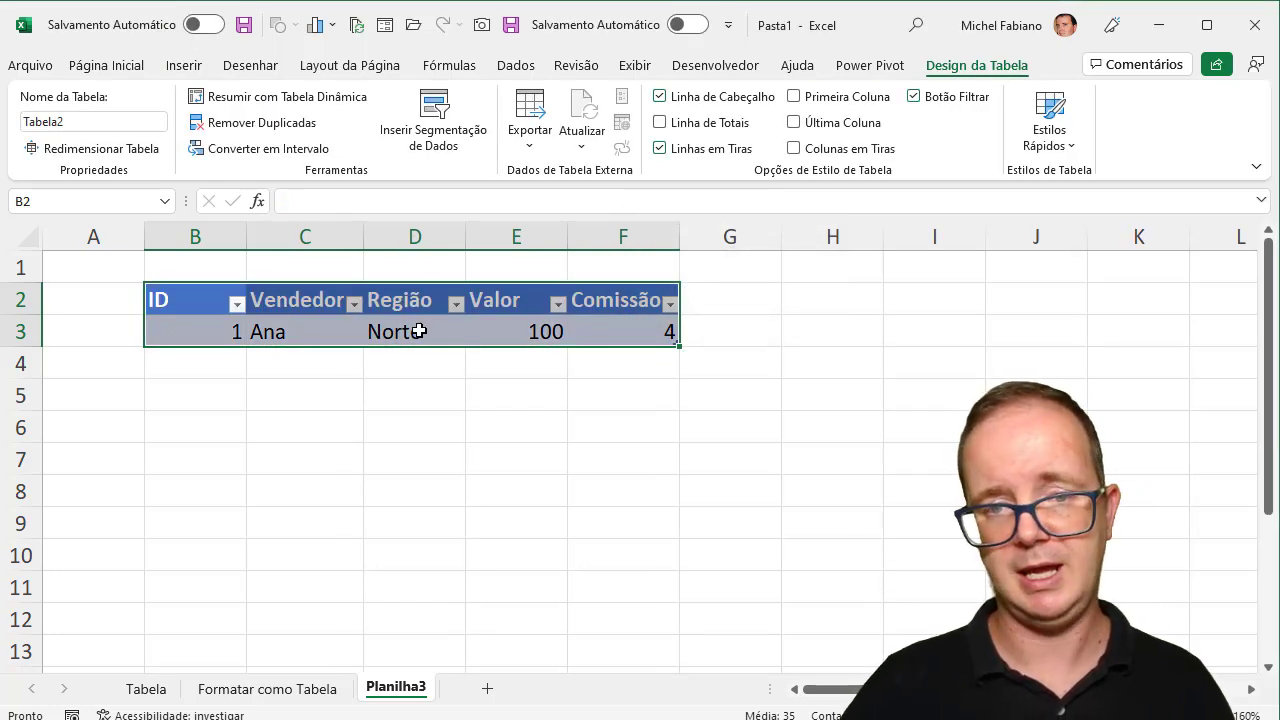
left_click(1057, 146)
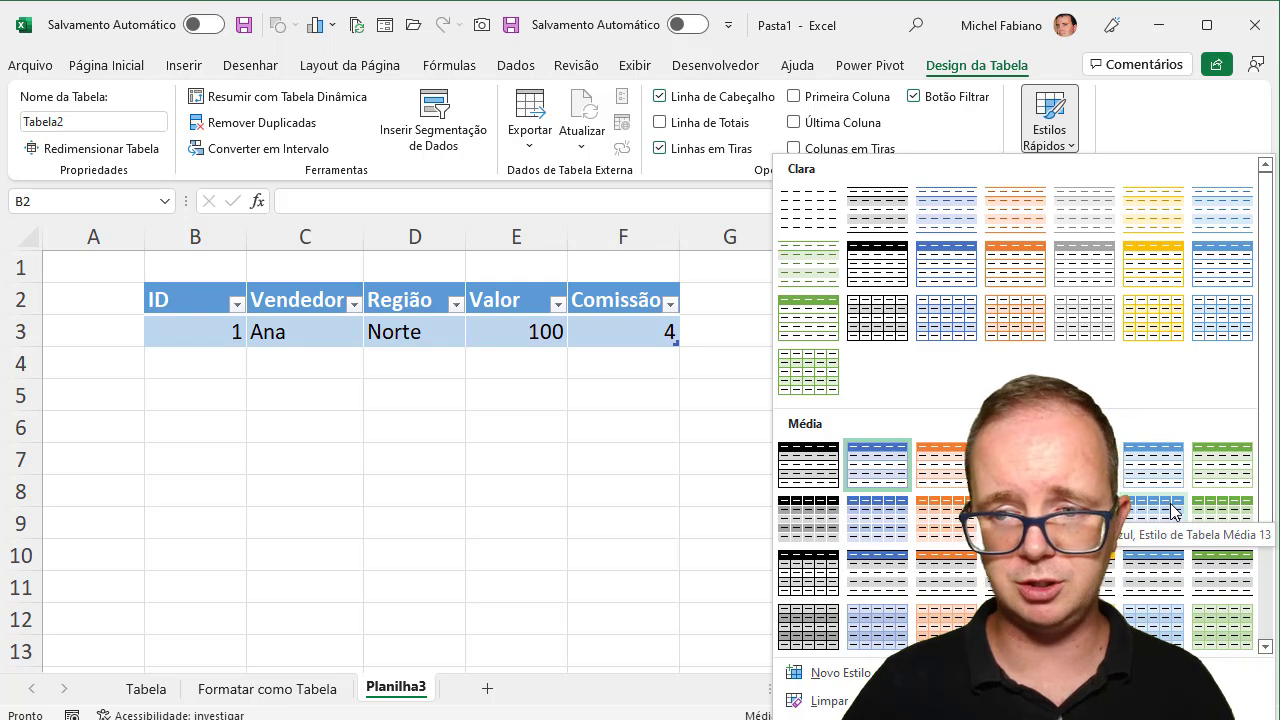
left_click(1172, 511)
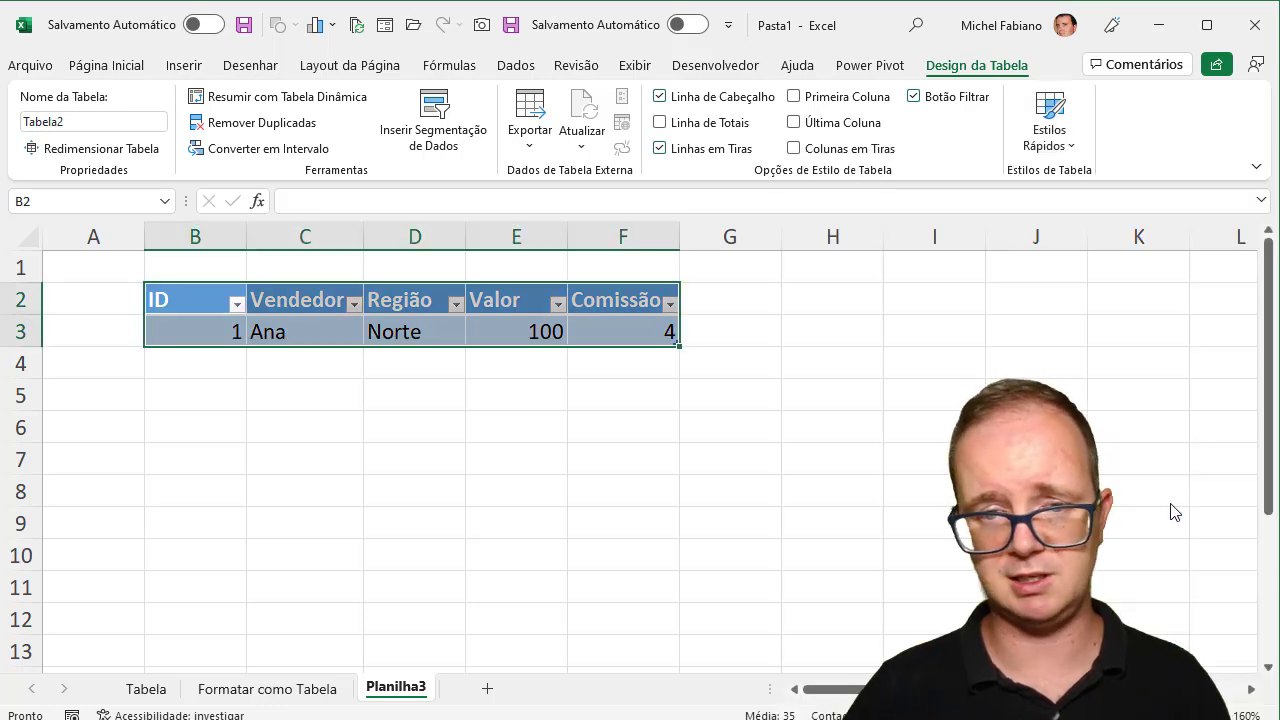
Set the table's font to Segoe UI
left_click(118, 65)
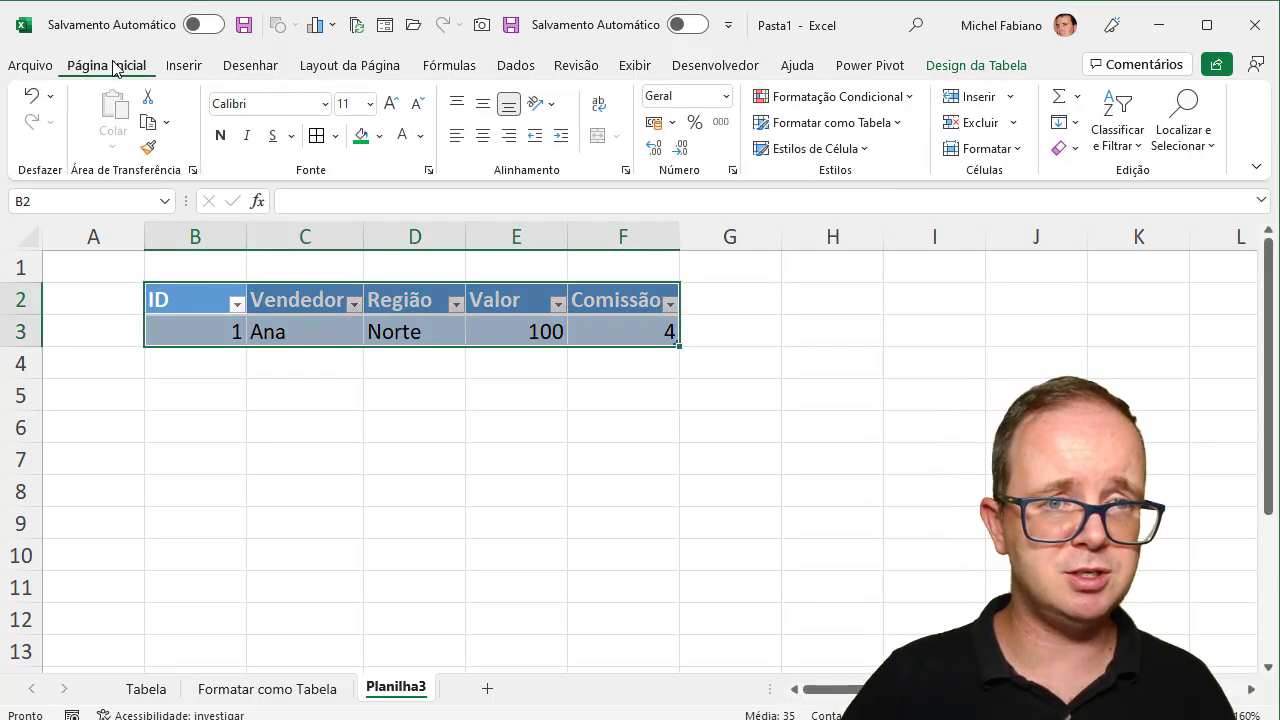
left_click(305, 106)
type("S")
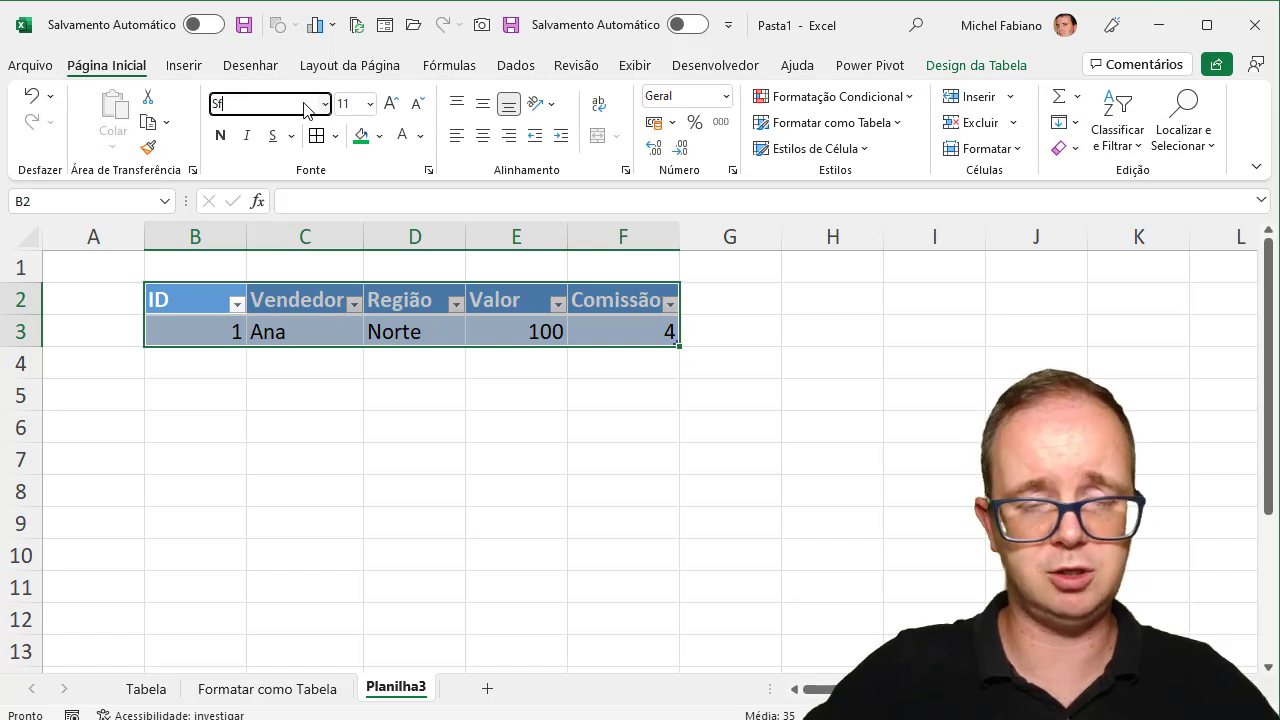
type("egoe ")
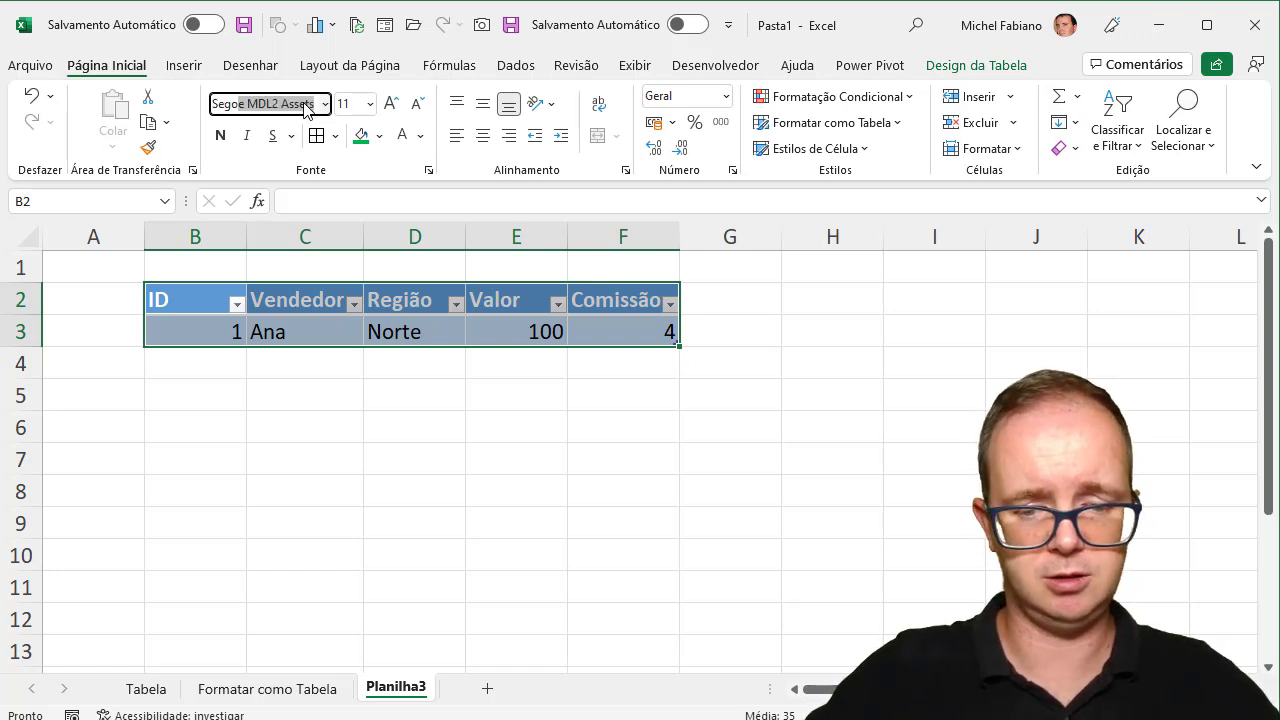
type("UI")
key("Return")
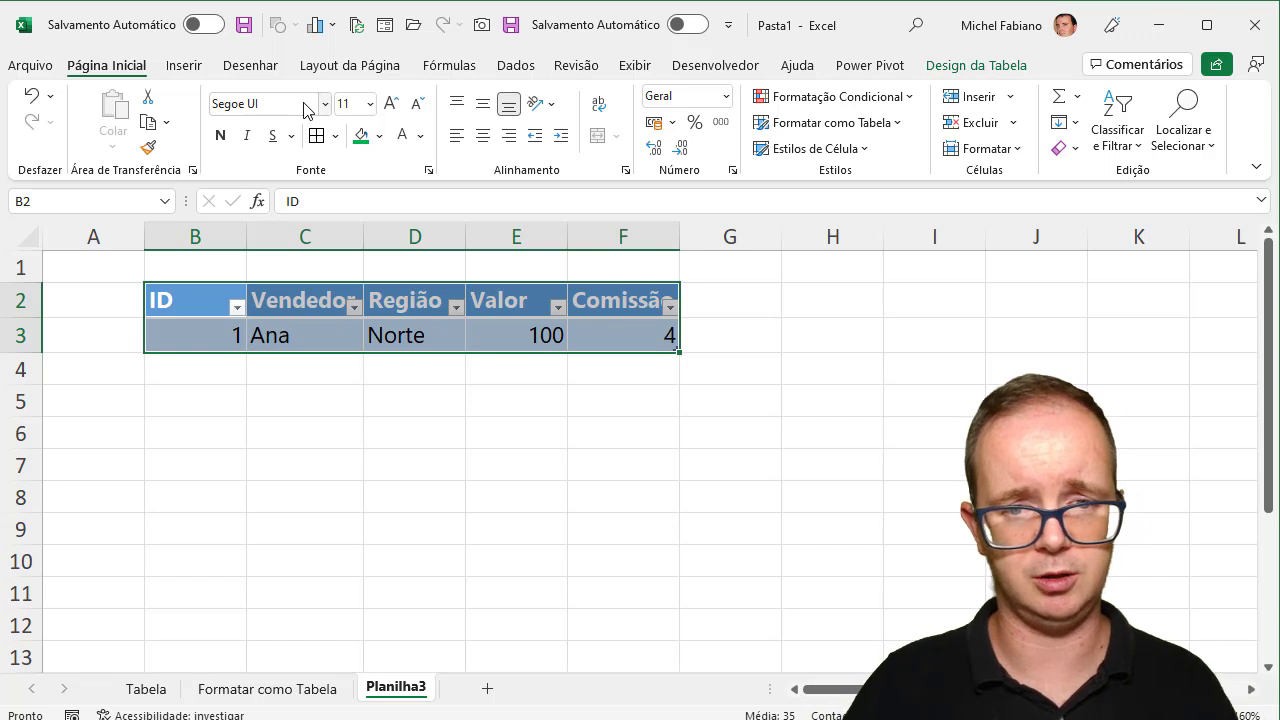
Format E3:F3 as accounting currency and extend the table with a new row 4
left_click_drag(514, 332, 617, 330)
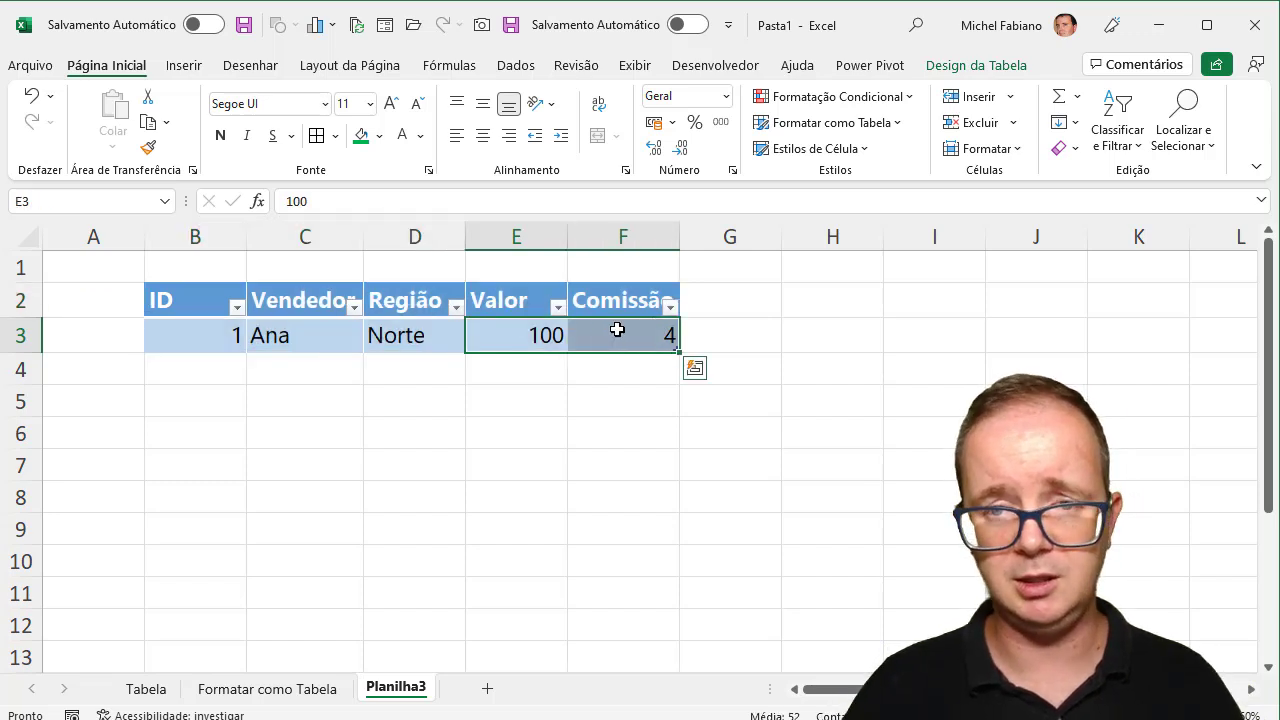
left_click(655, 124)
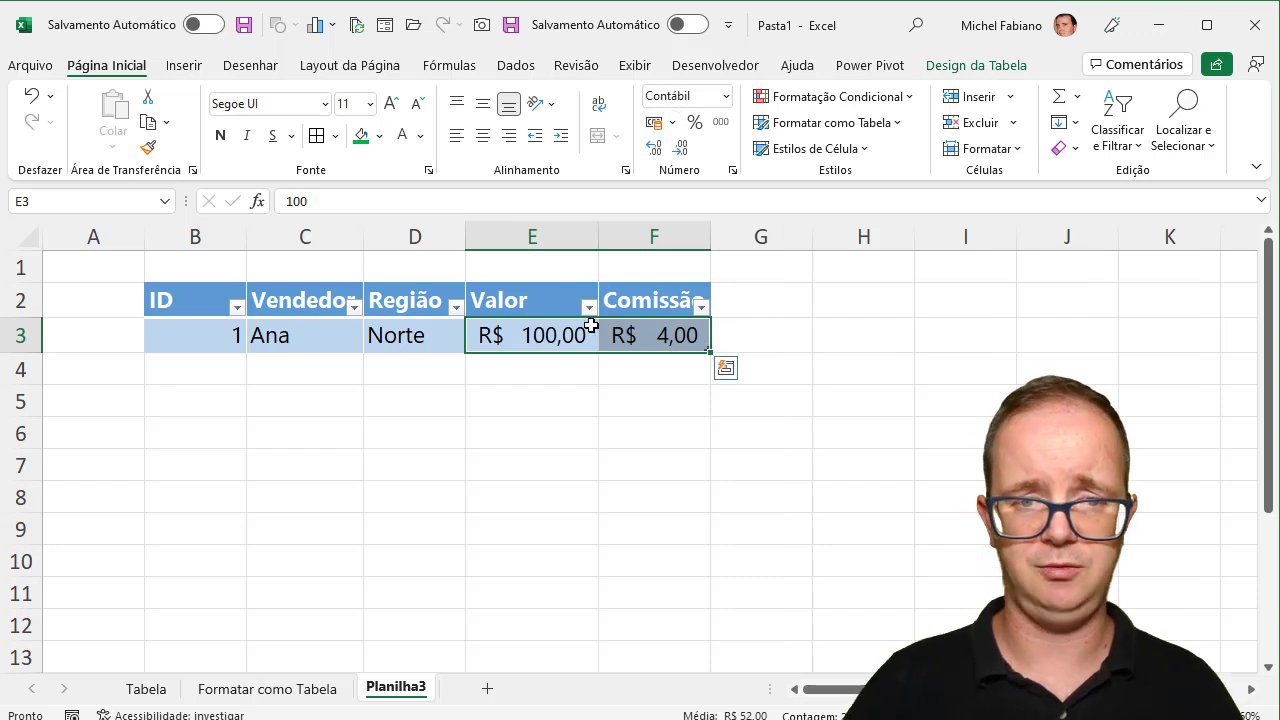
left_click(662, 332)
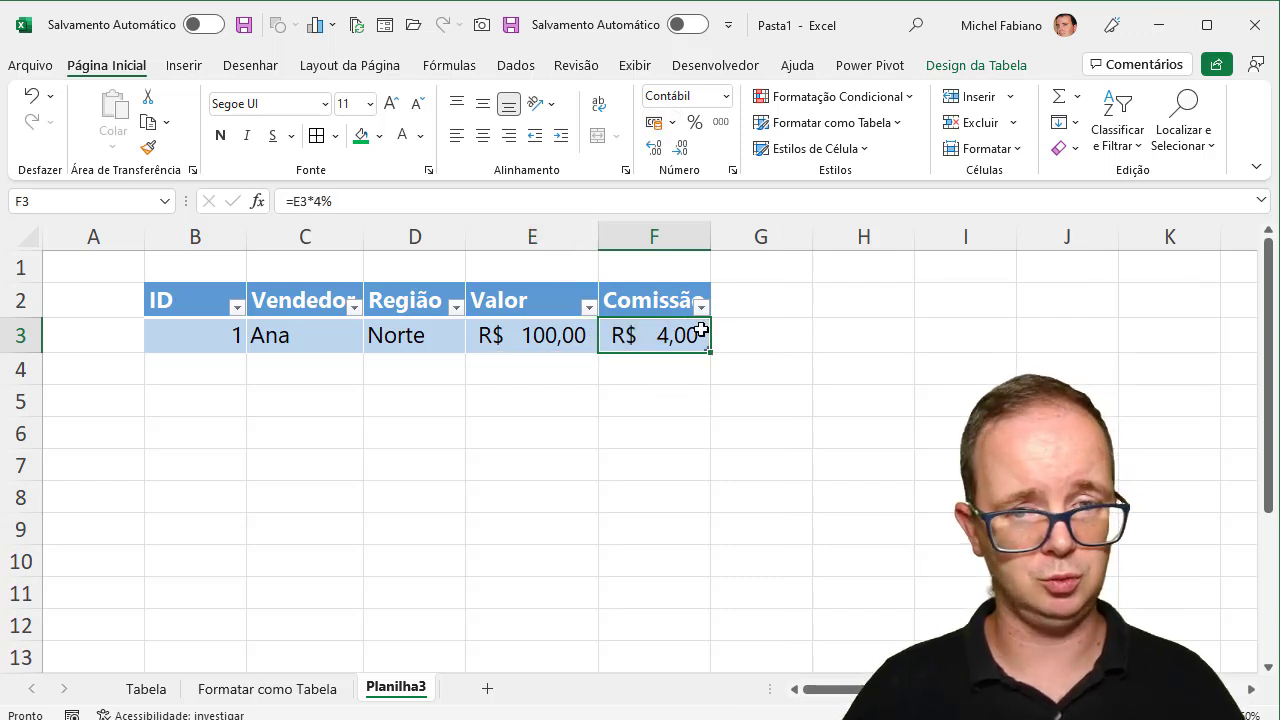
key("Tab")
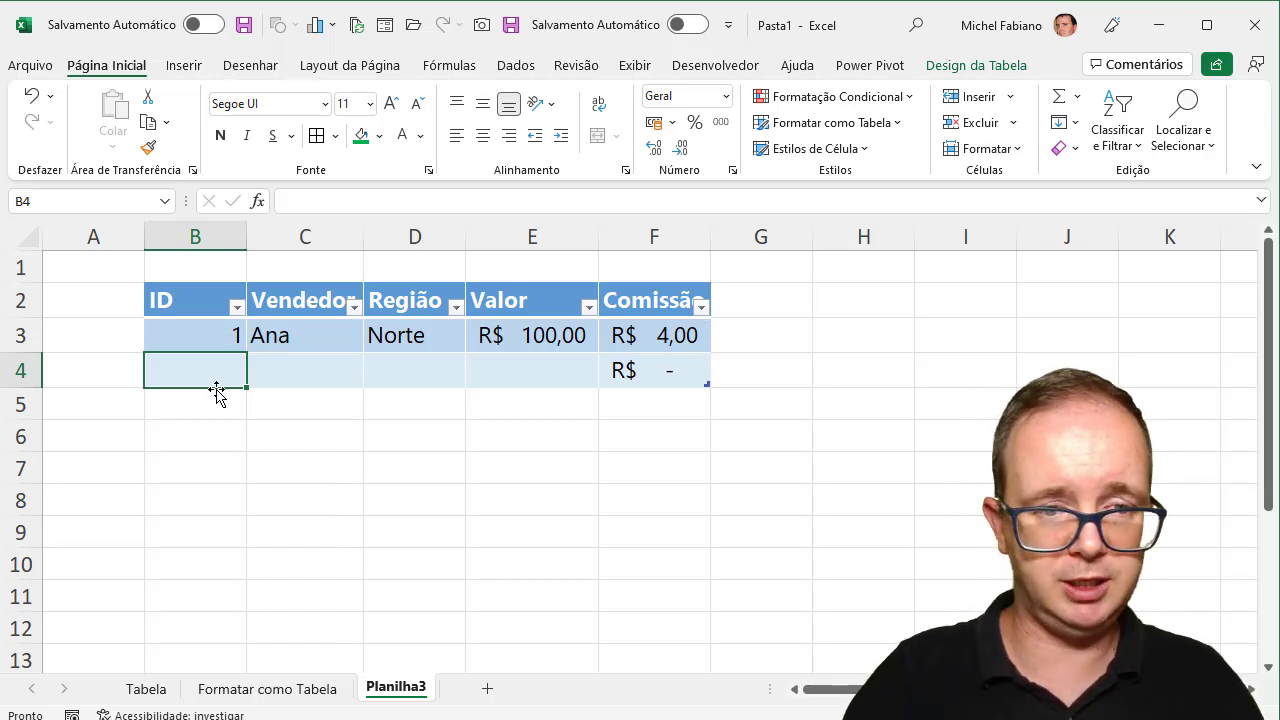
left_click(223, 341)
type("=s")
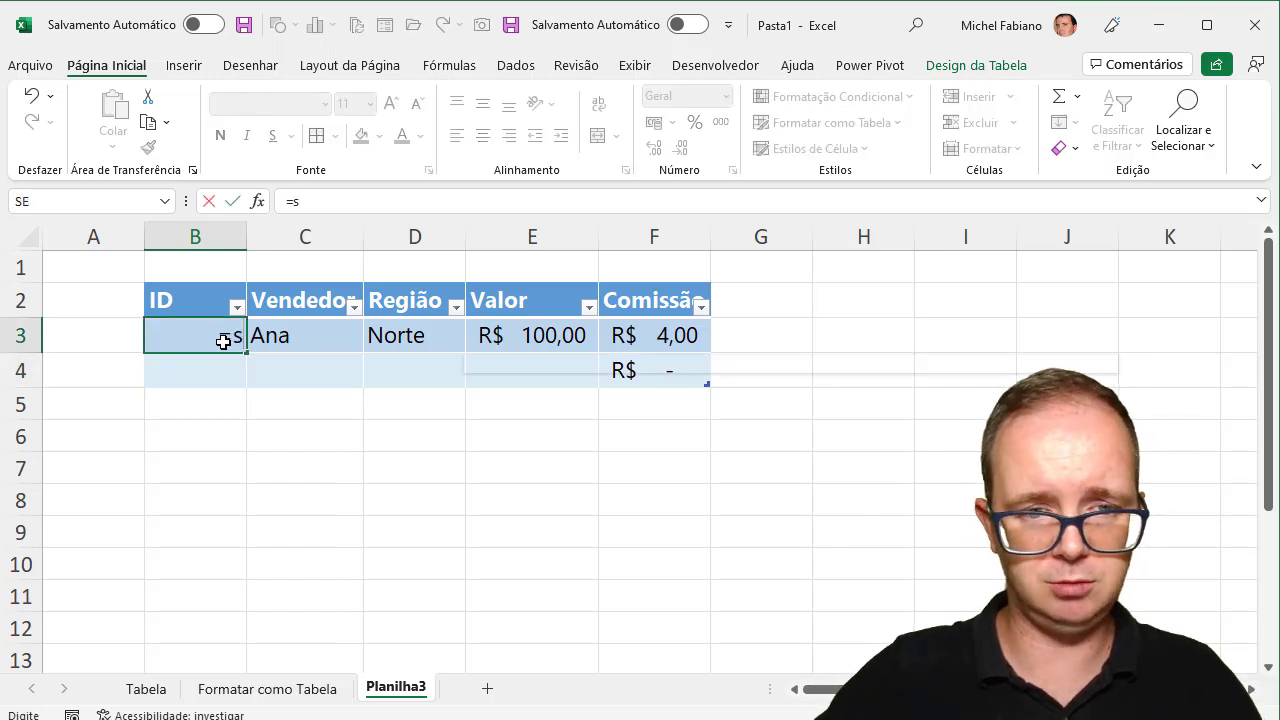
type("e(")
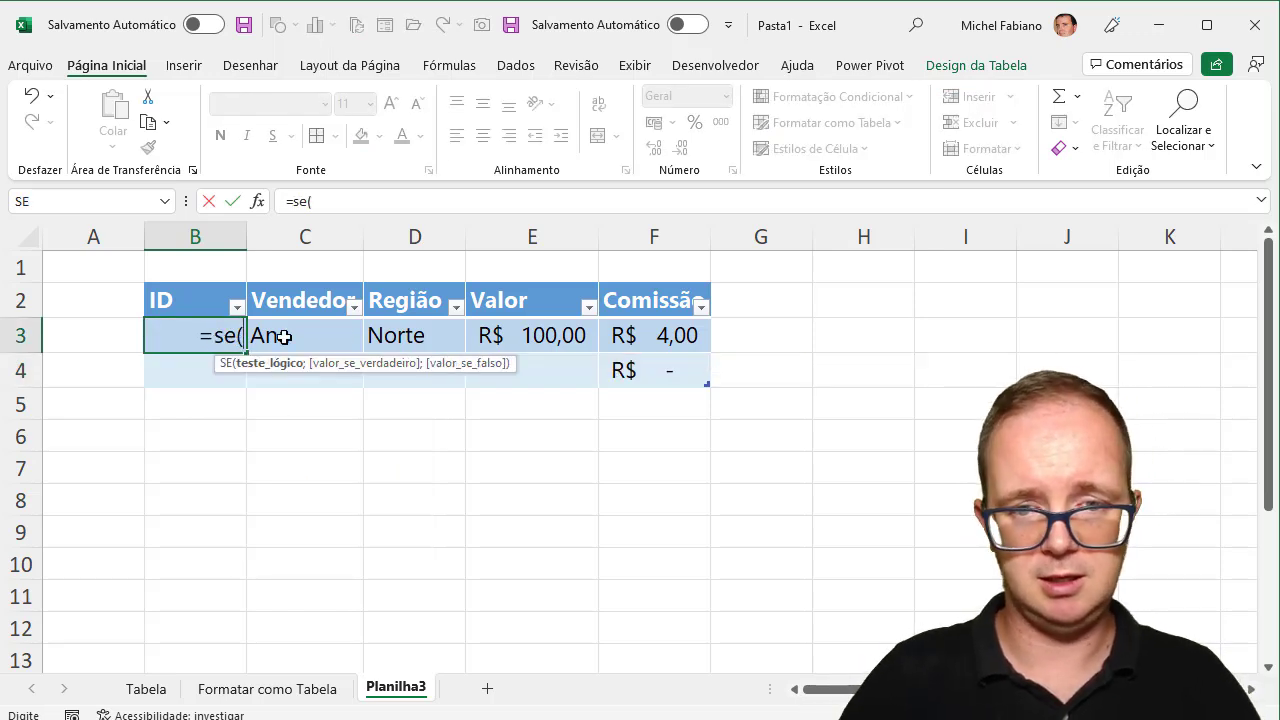
left_click(651, 336)
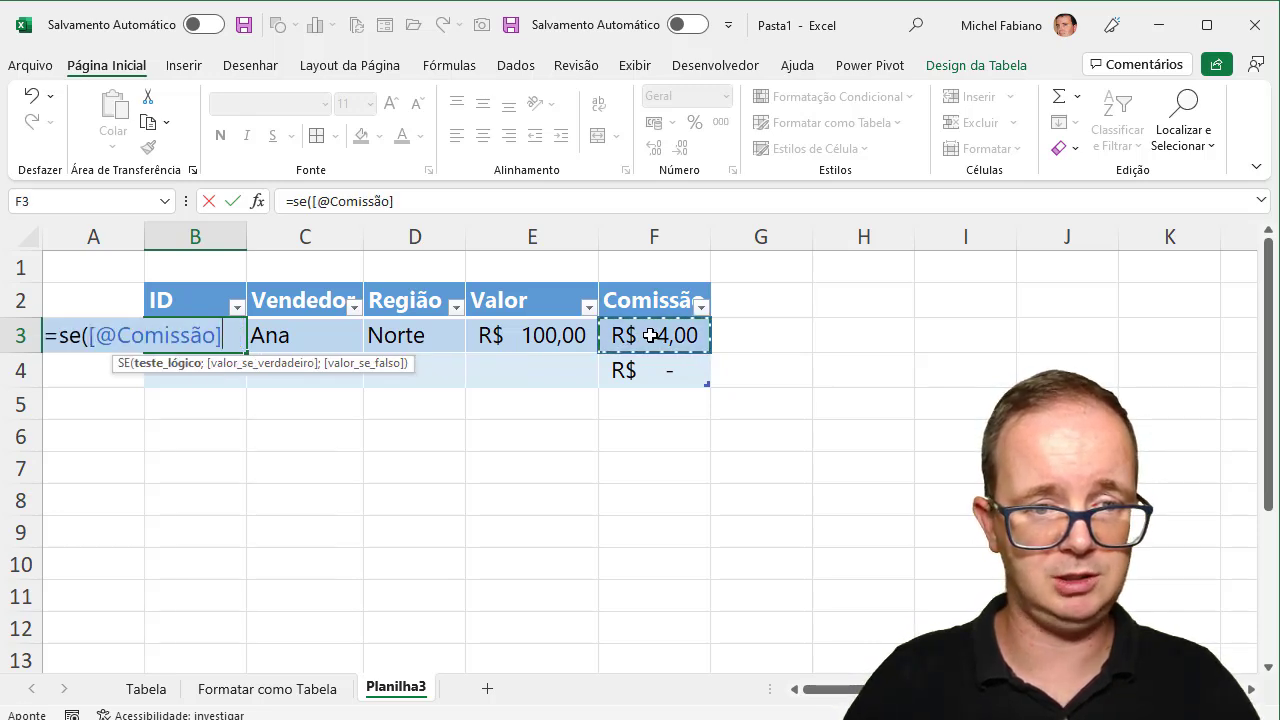
type("<>")
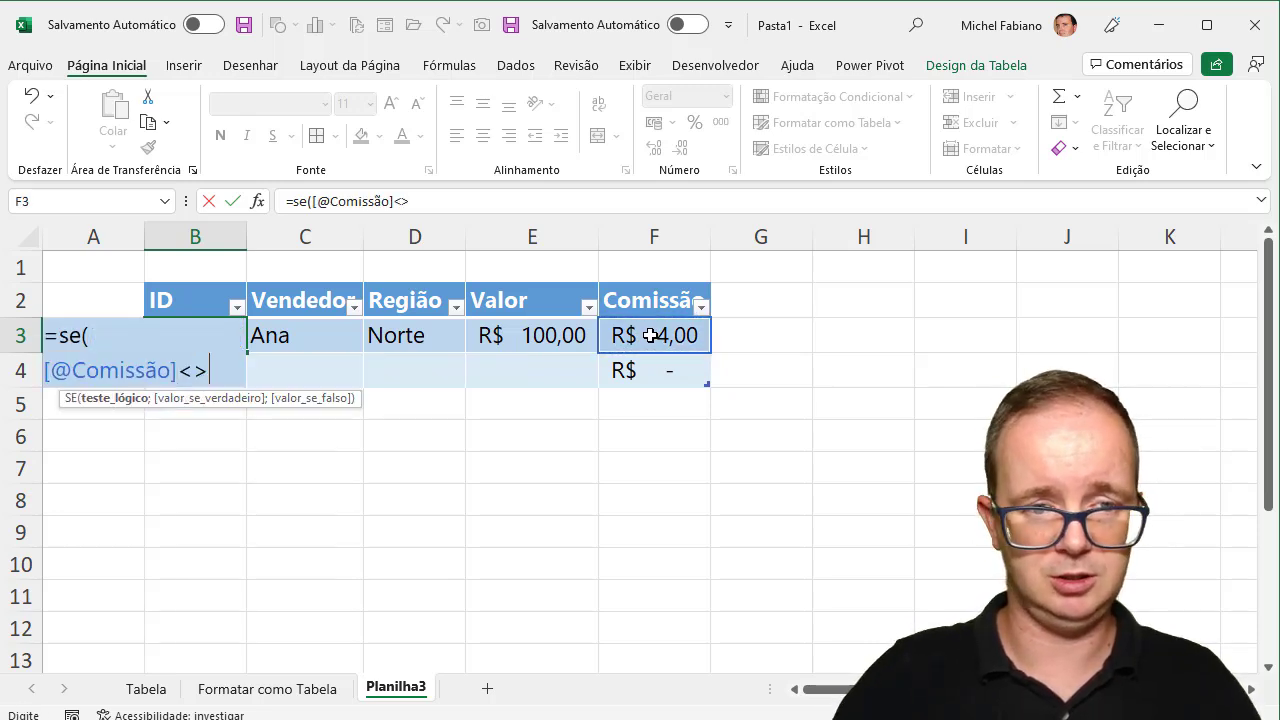
key("BackSpace")
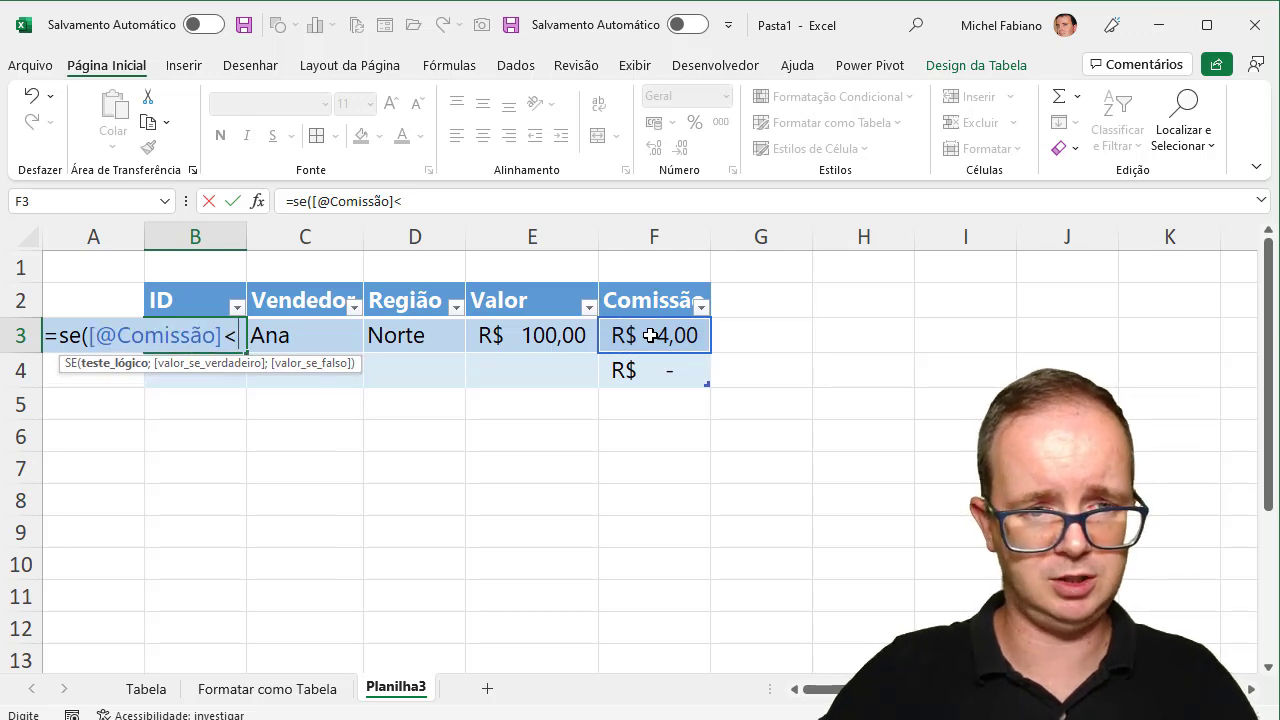
type(">\"\";")
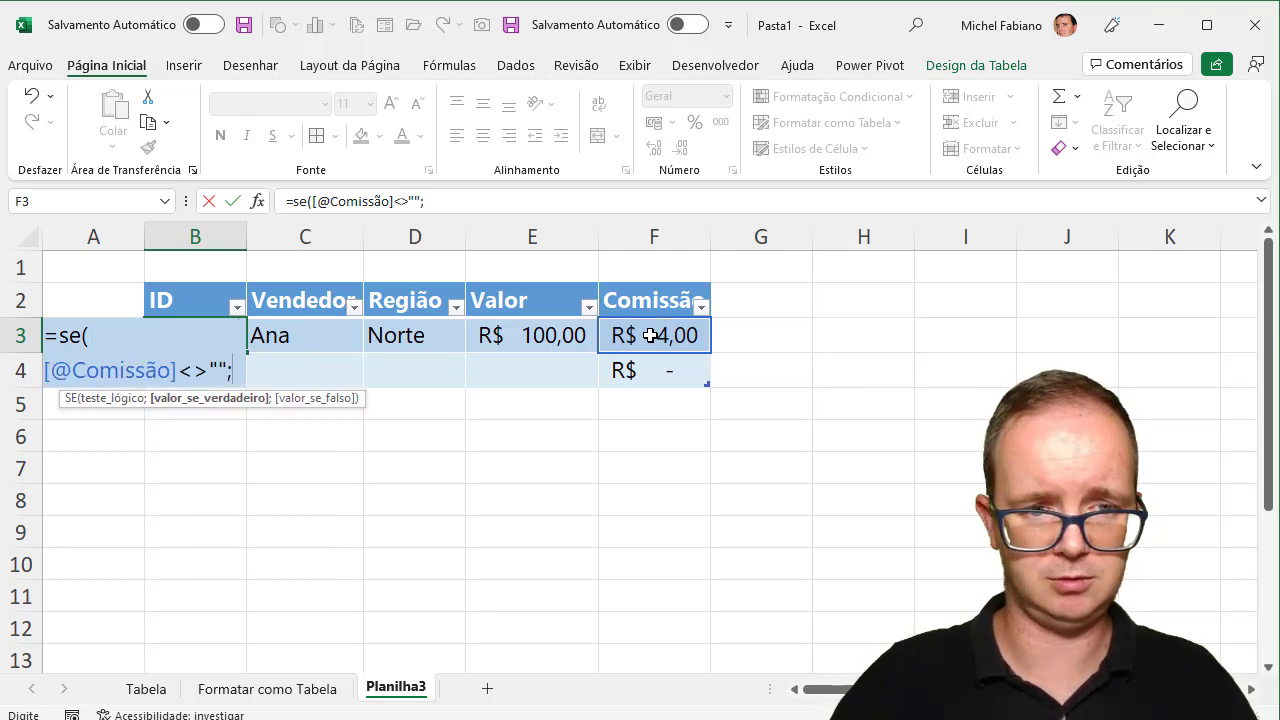
type("lin")
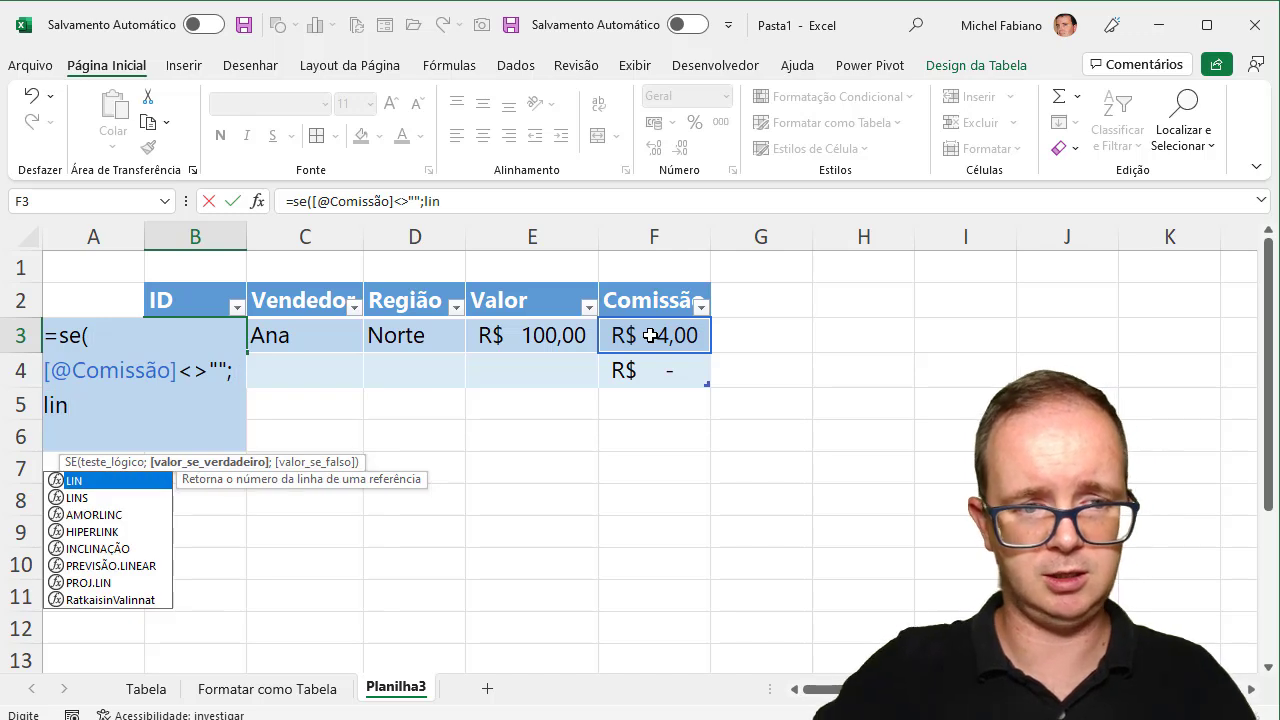
type("(a1)")
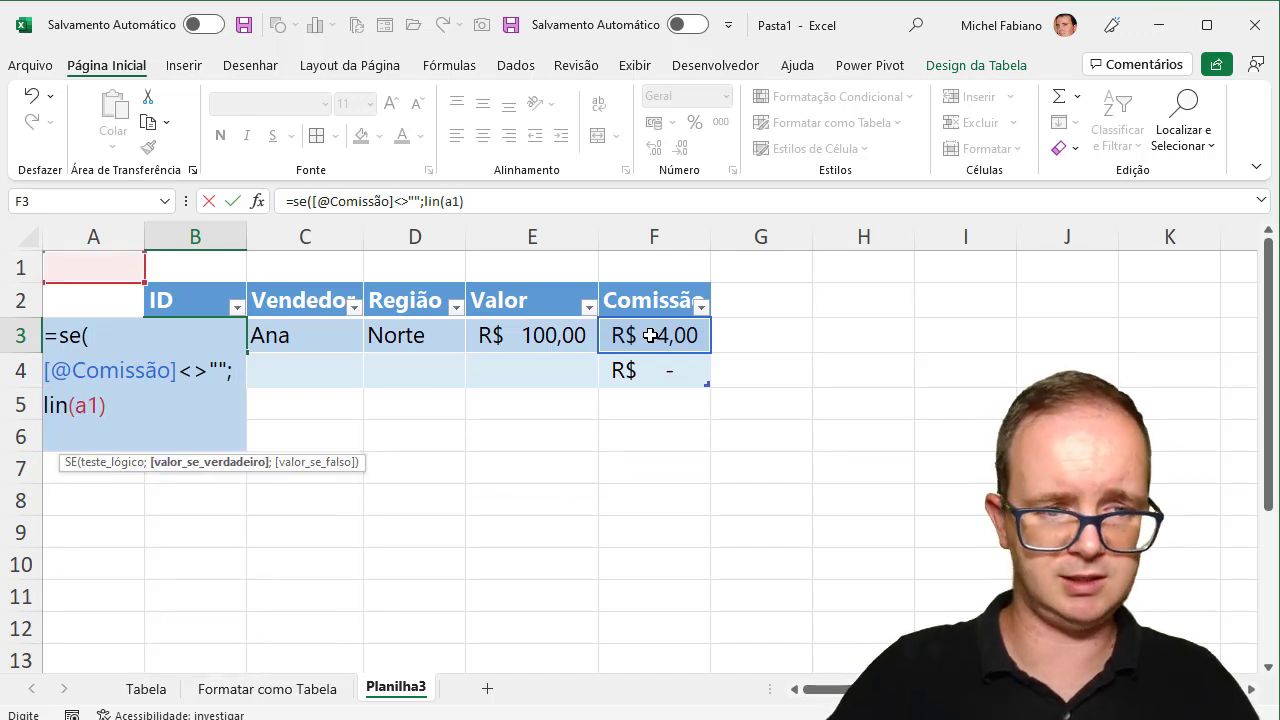
type(";\"\")")
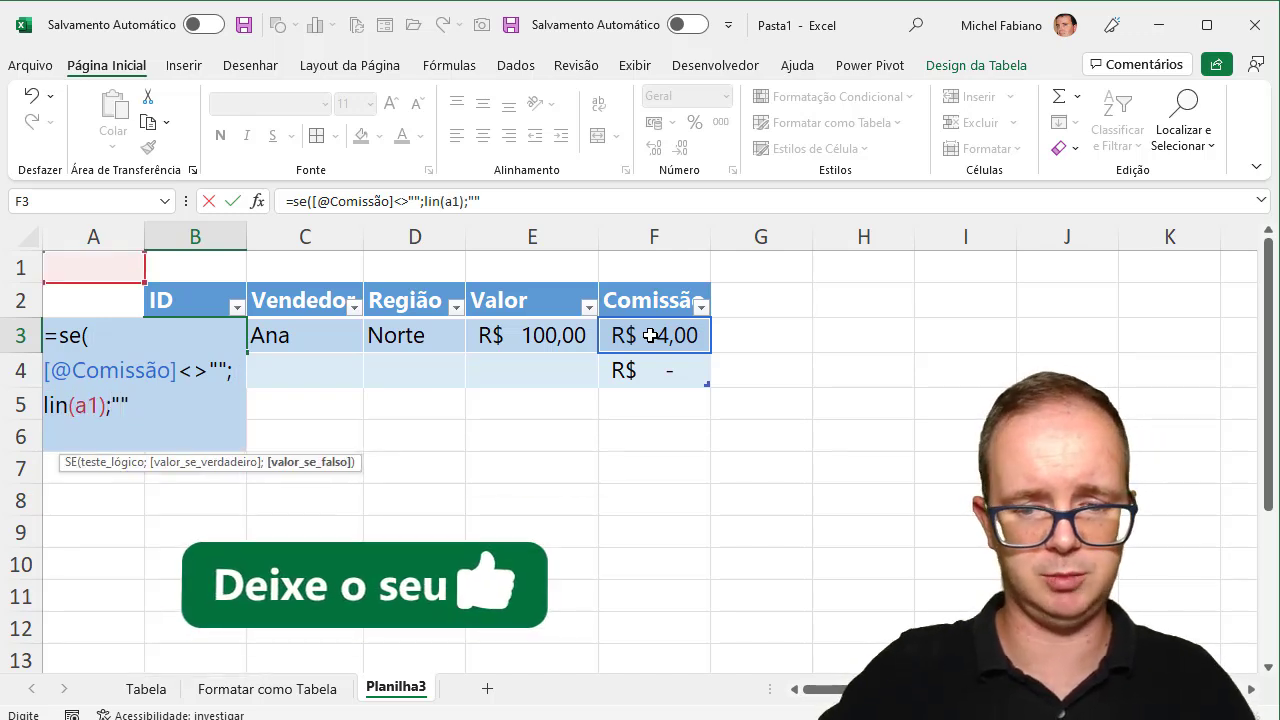
key("Return")
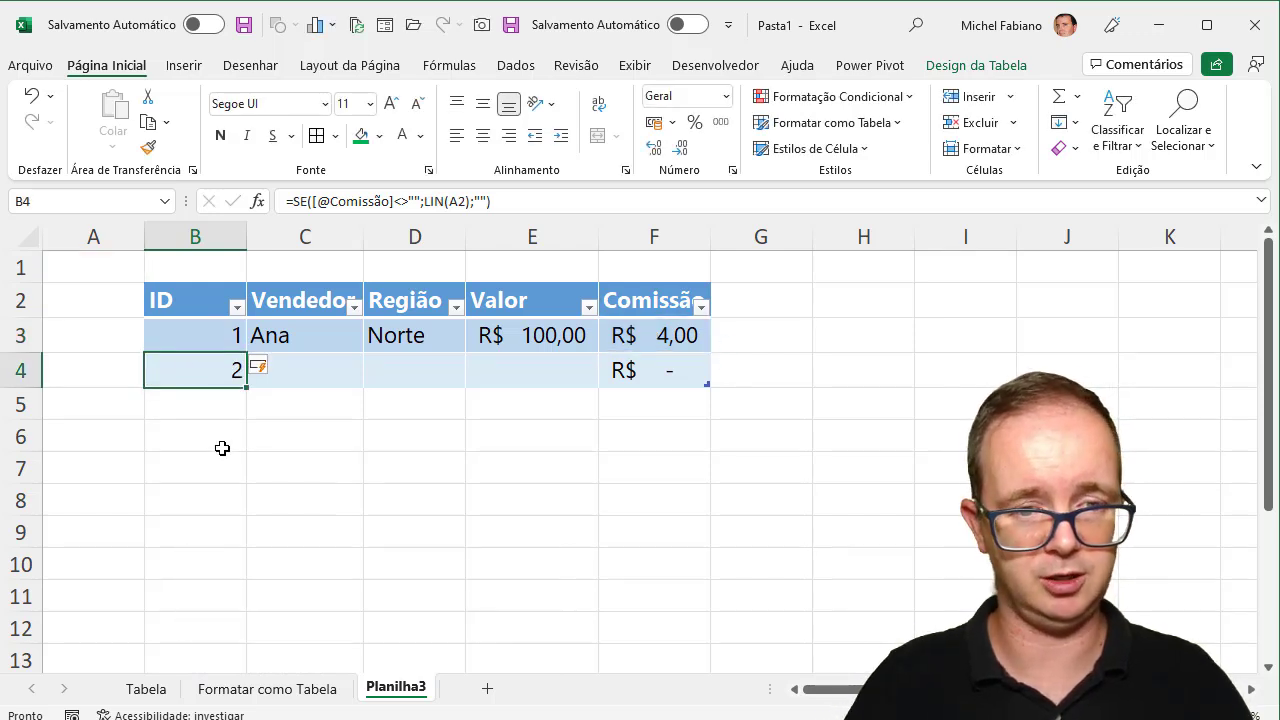
key("Tab")
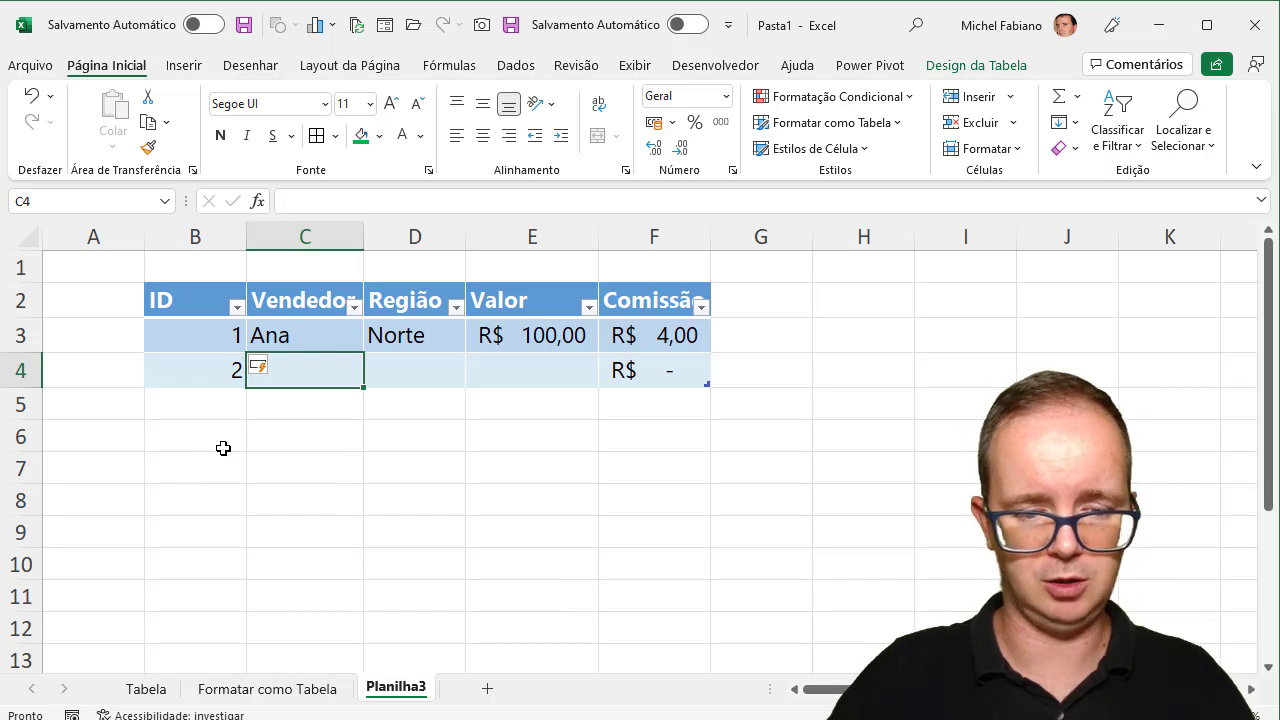
Fill sales rows 4 and 5 with region Sul, values 230 and 125
type("Luciana")
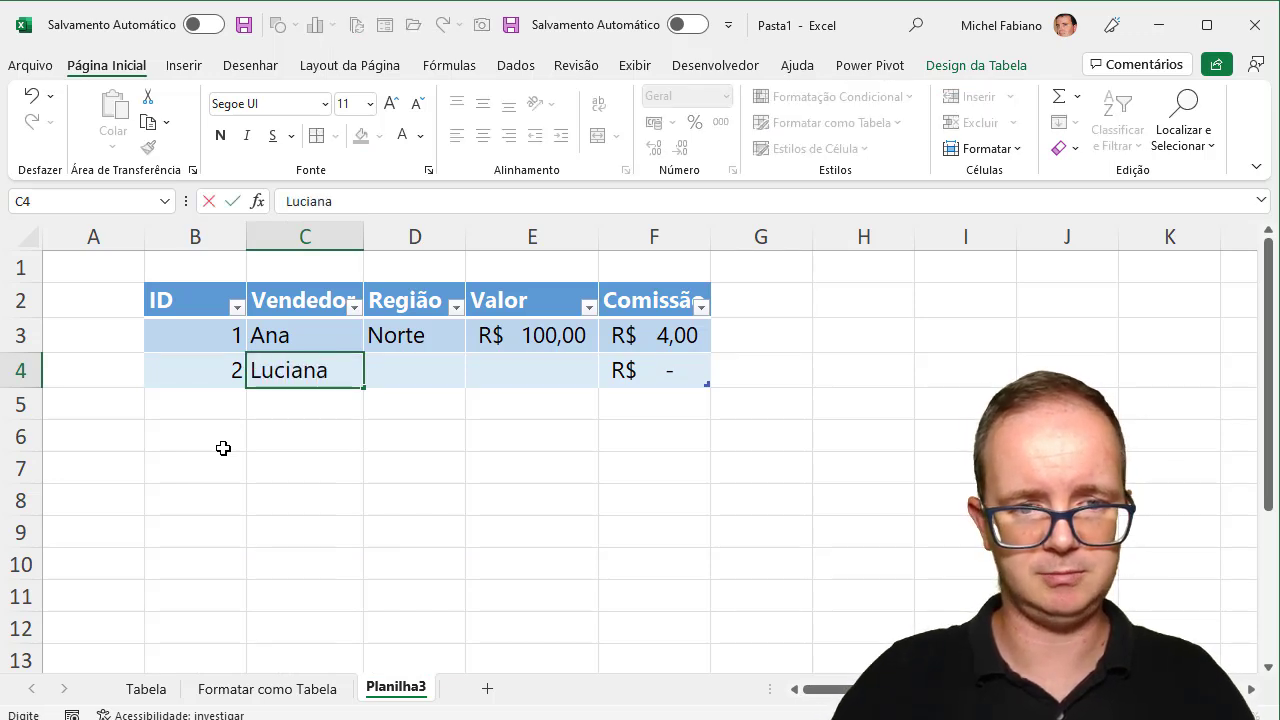
key("Tab")
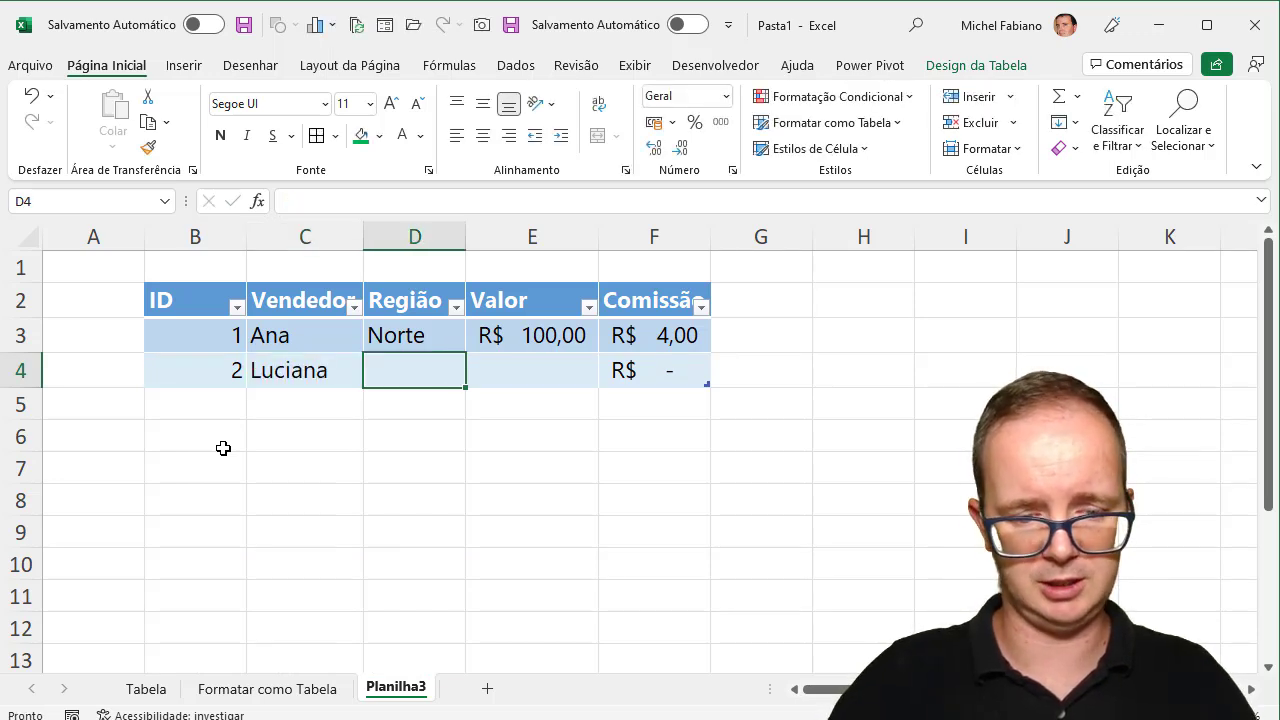
type("Sul")
key("Tab")
type("2")
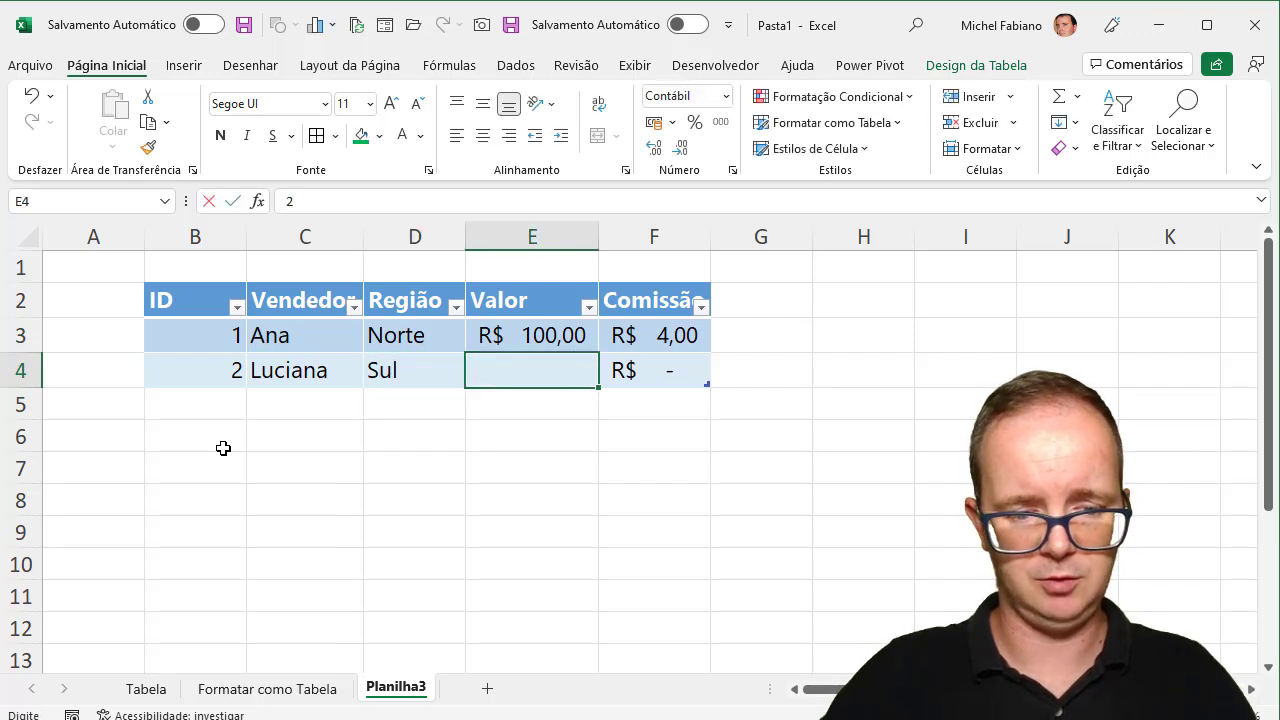
type("30")
key("Tab")
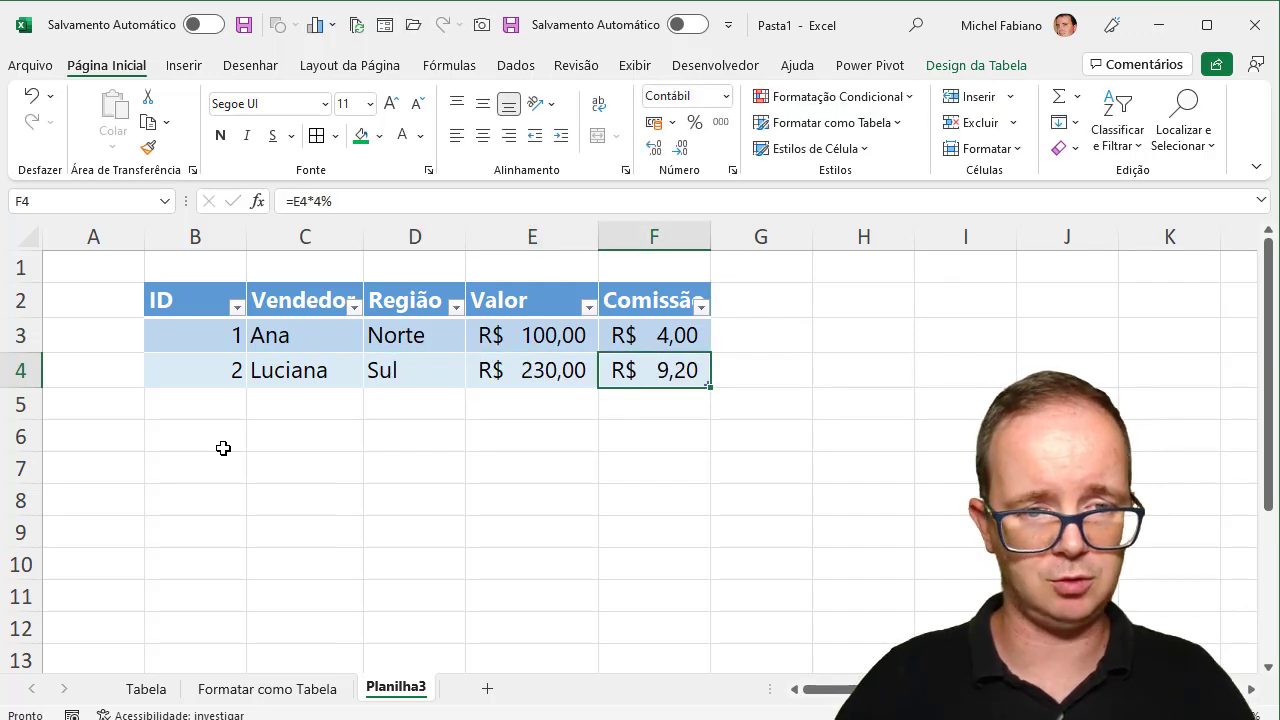
key("Tab")
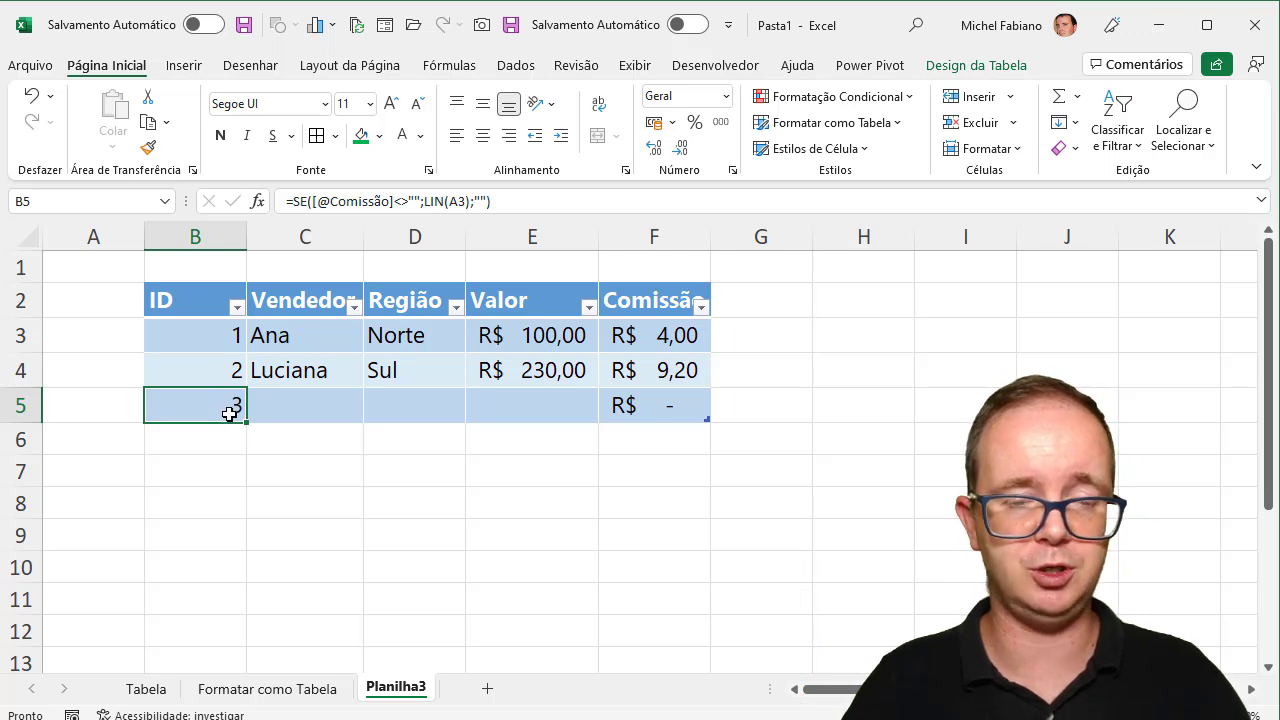
left_click(298, 410)
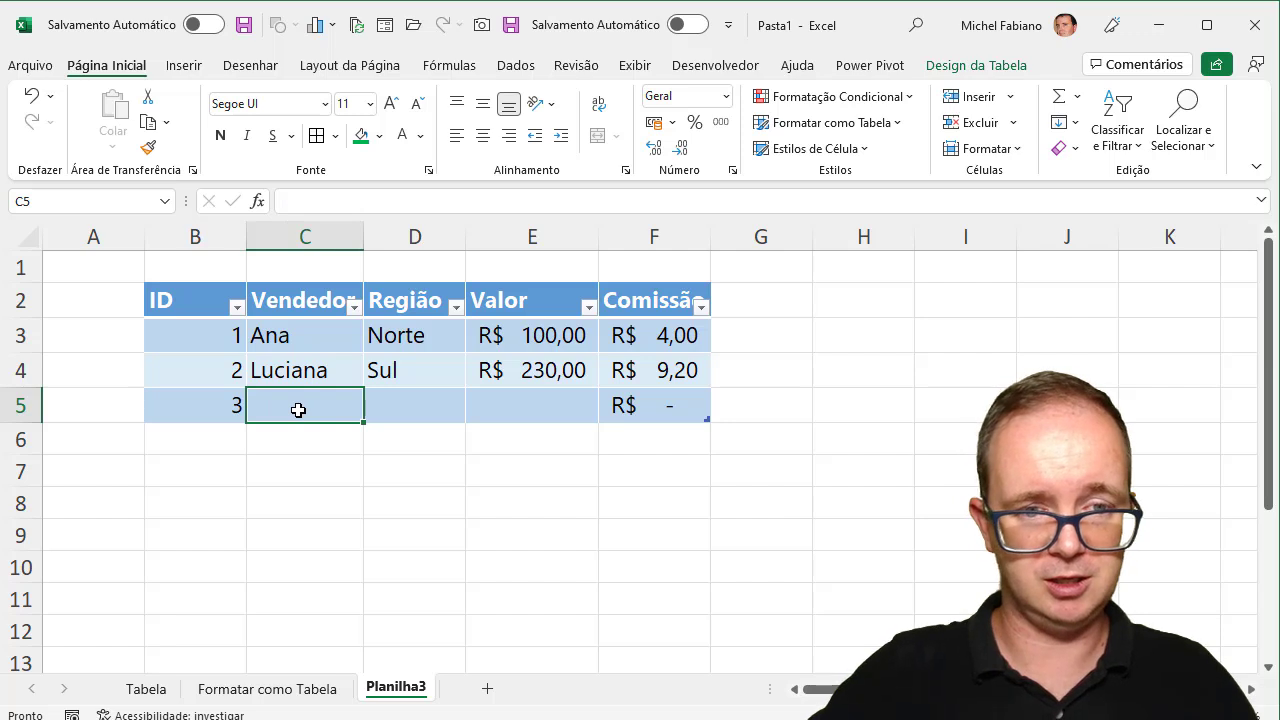
type("Ana")
key("Tab")
type("S")
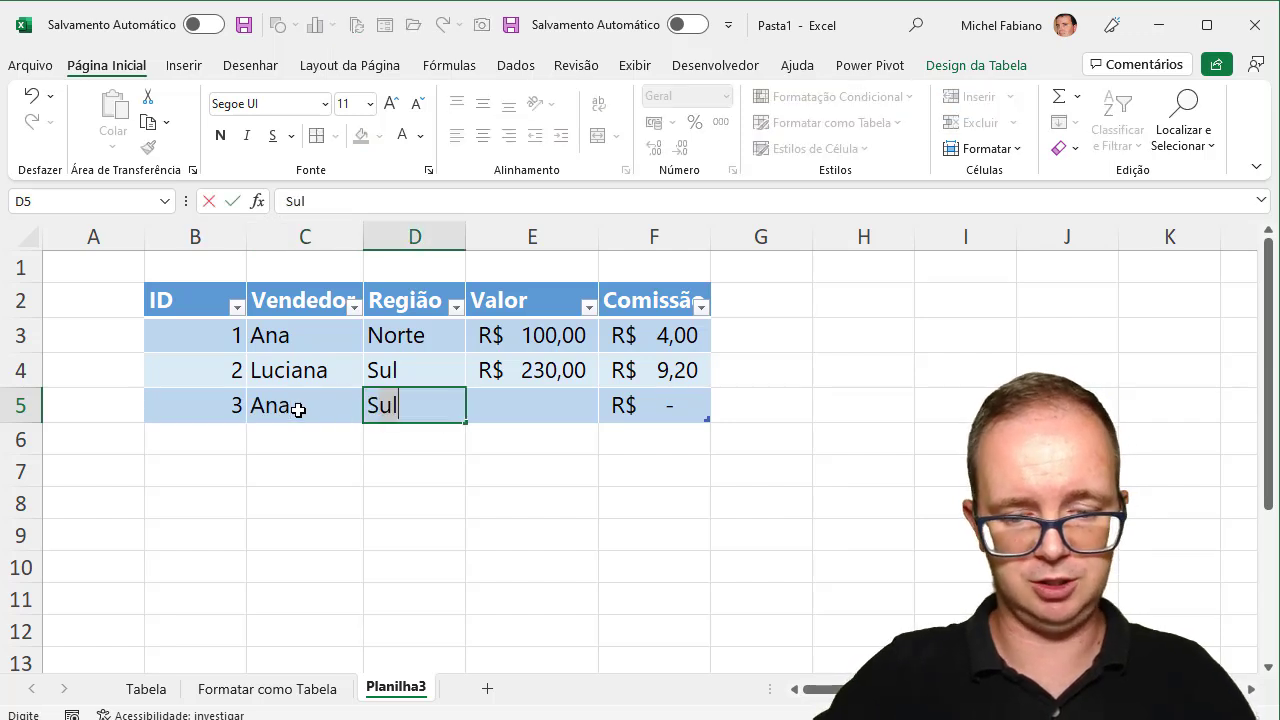
key("Tab")
type("12")
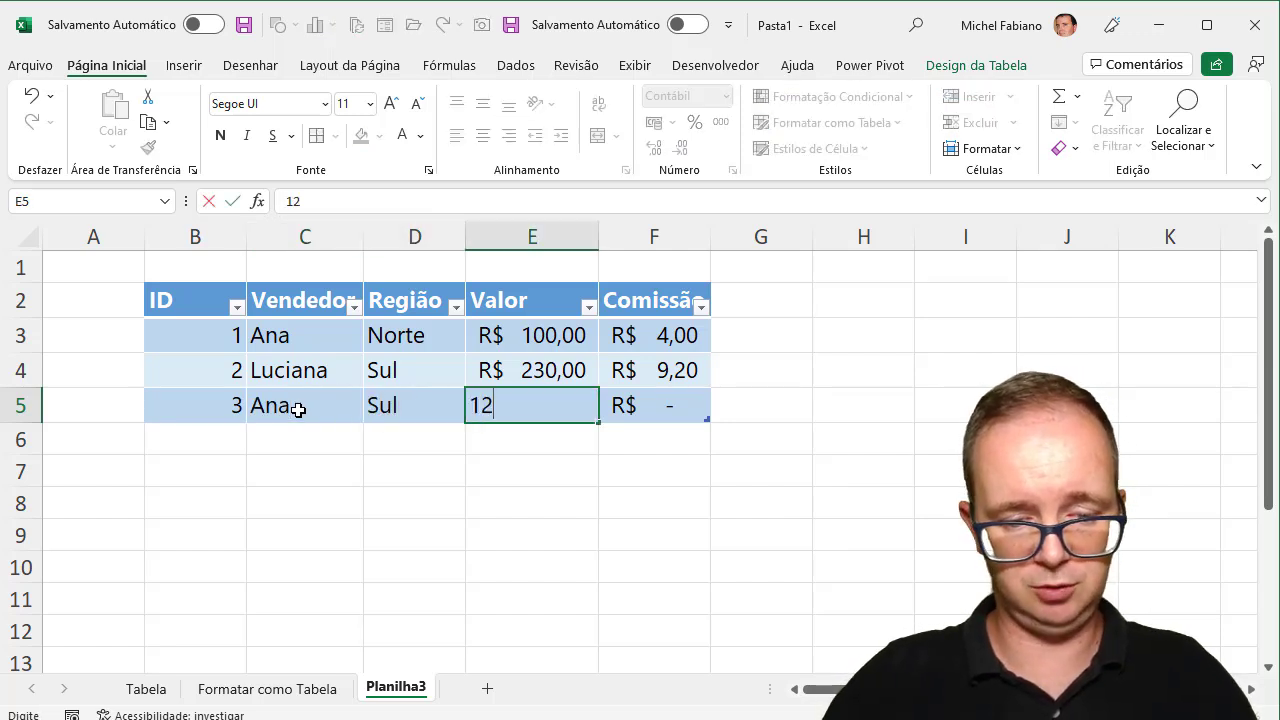
key("Tab")
key("Tab")
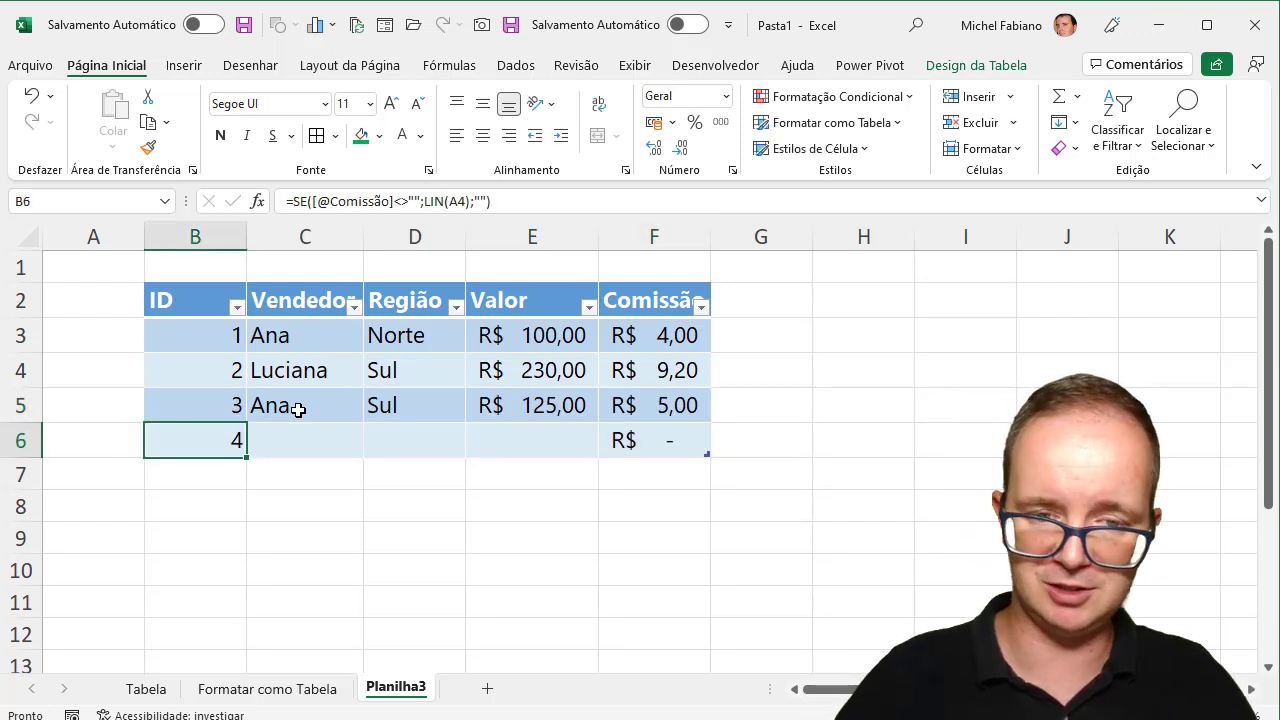
key("Tab")
Add sales in rows 6 and 7: Norte 230 and Sul 345, giving commission R$ 13,80
type("Lu")
key("Tab")
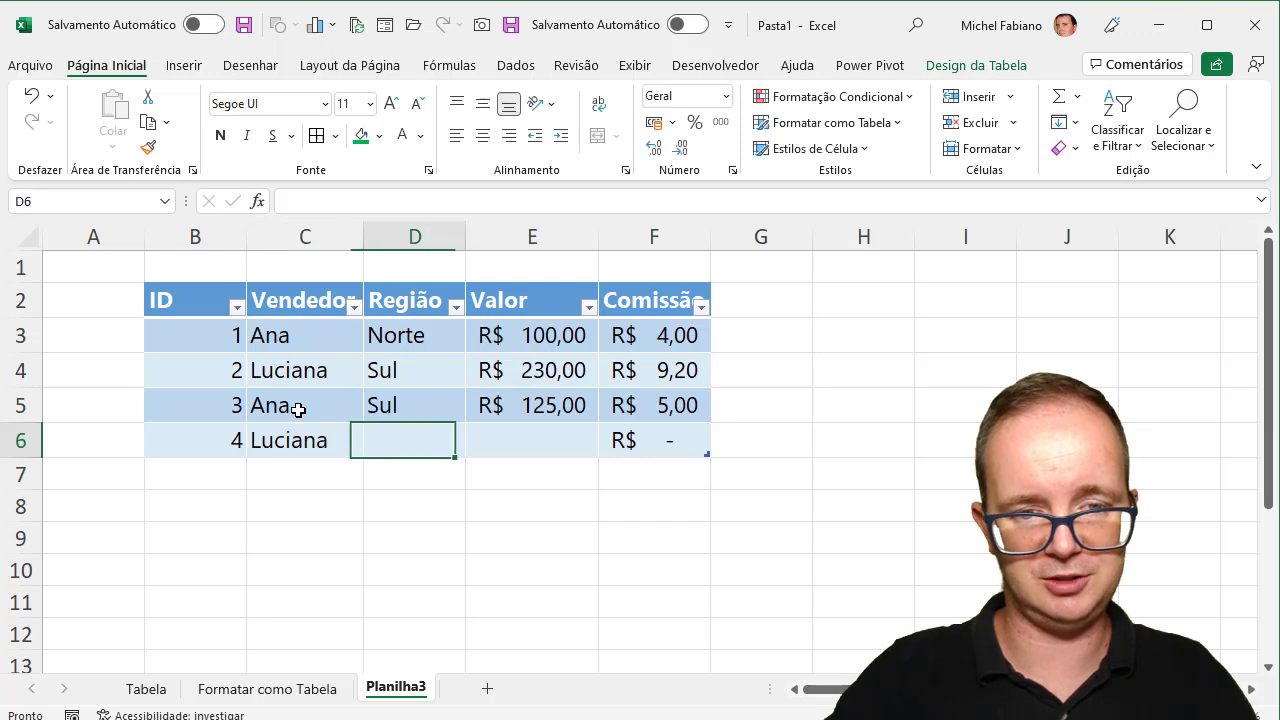
type("Norte")
key("Tab")
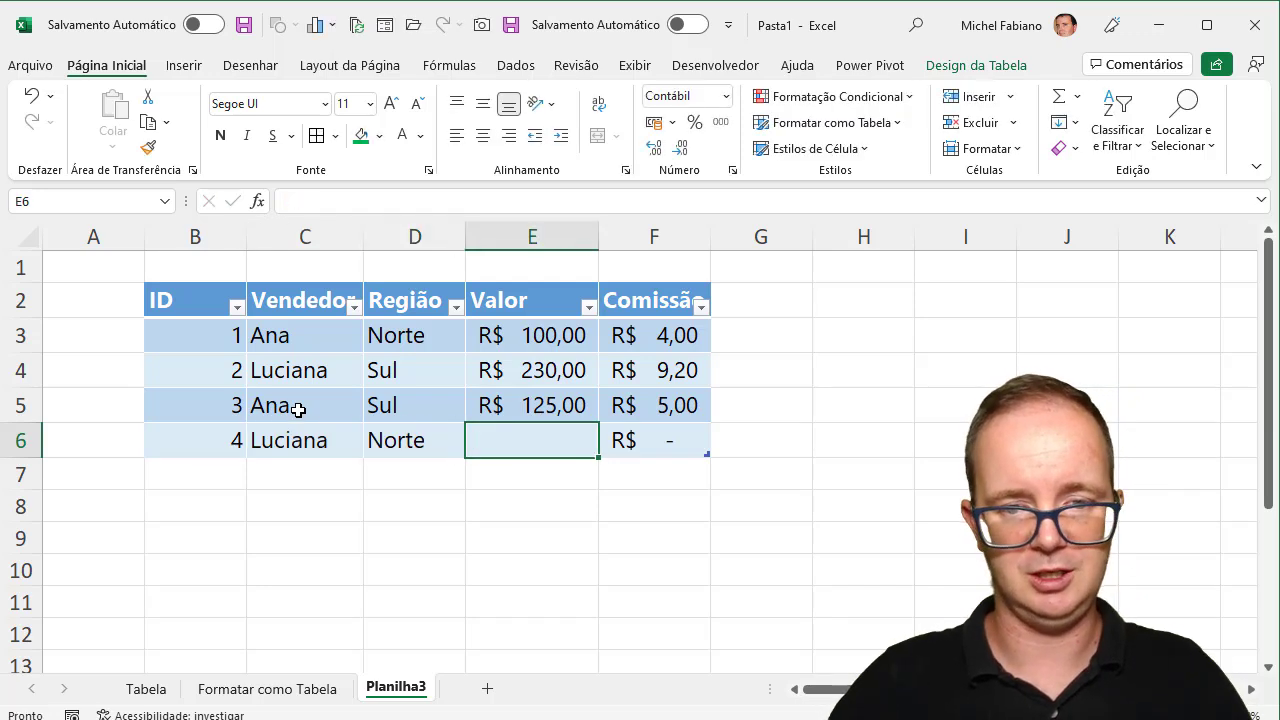
type("230")
key("Tab")
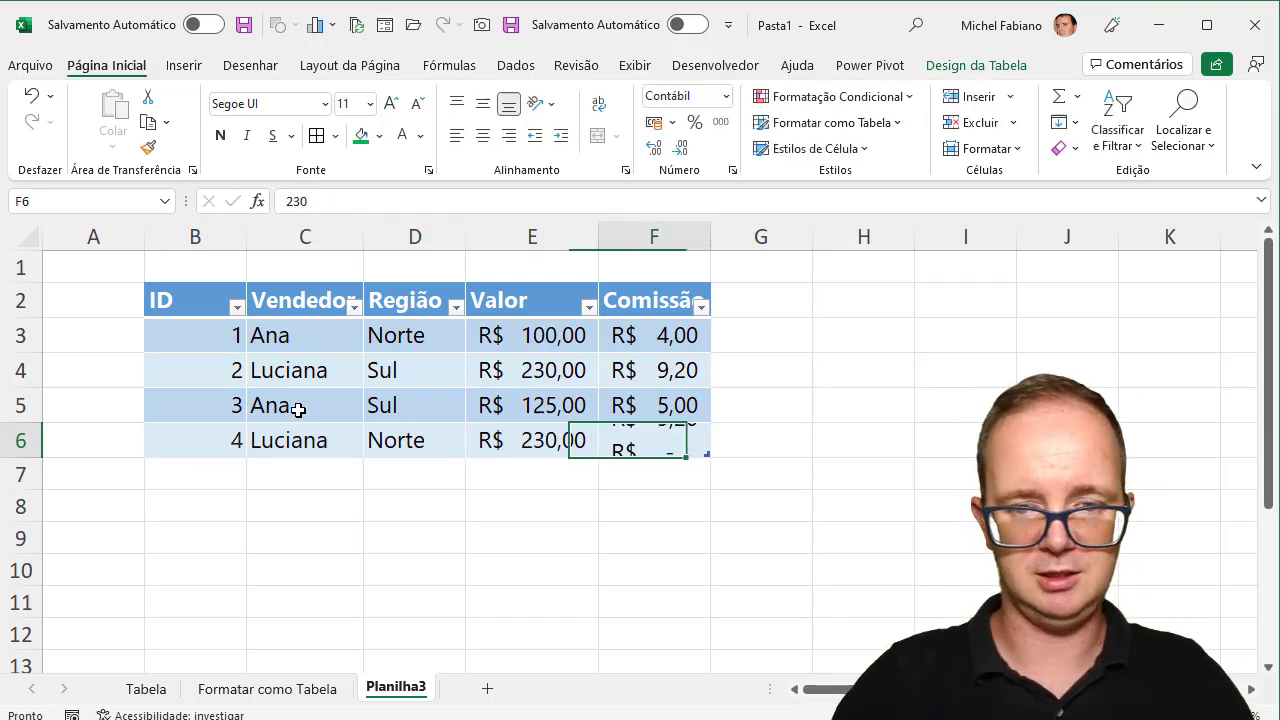
key("Tab")
key("Tab")
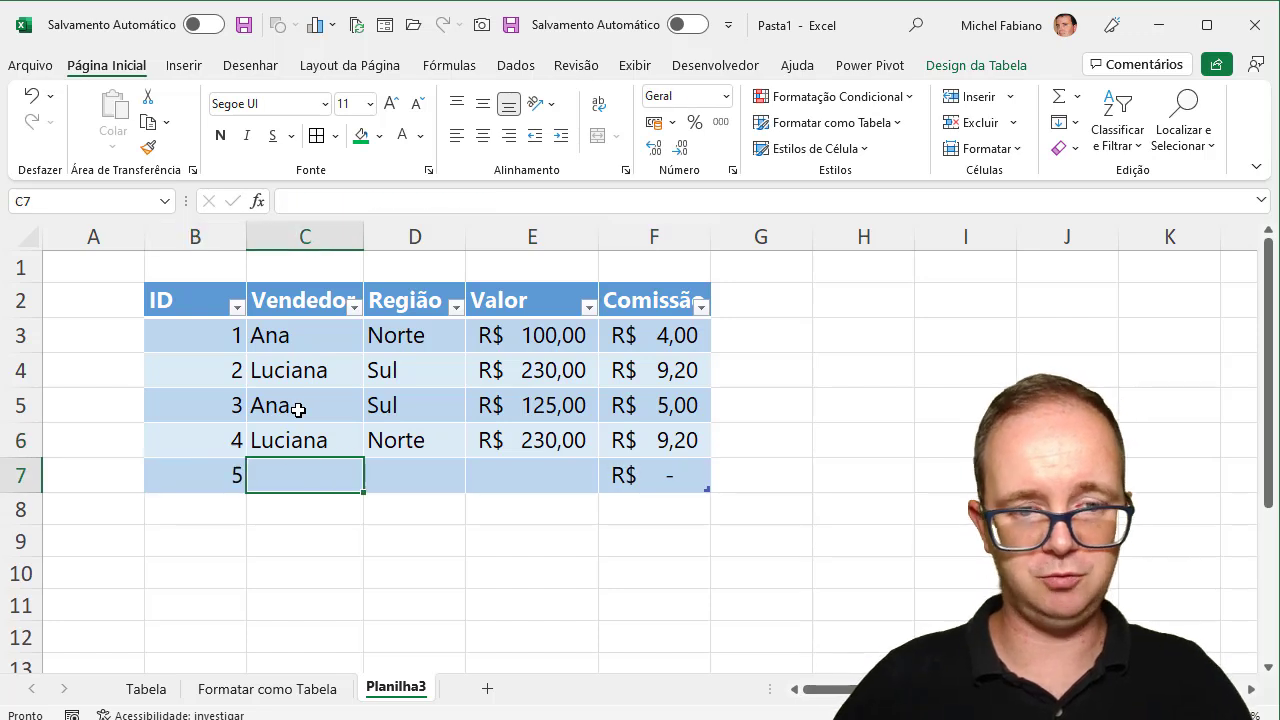
type("5")
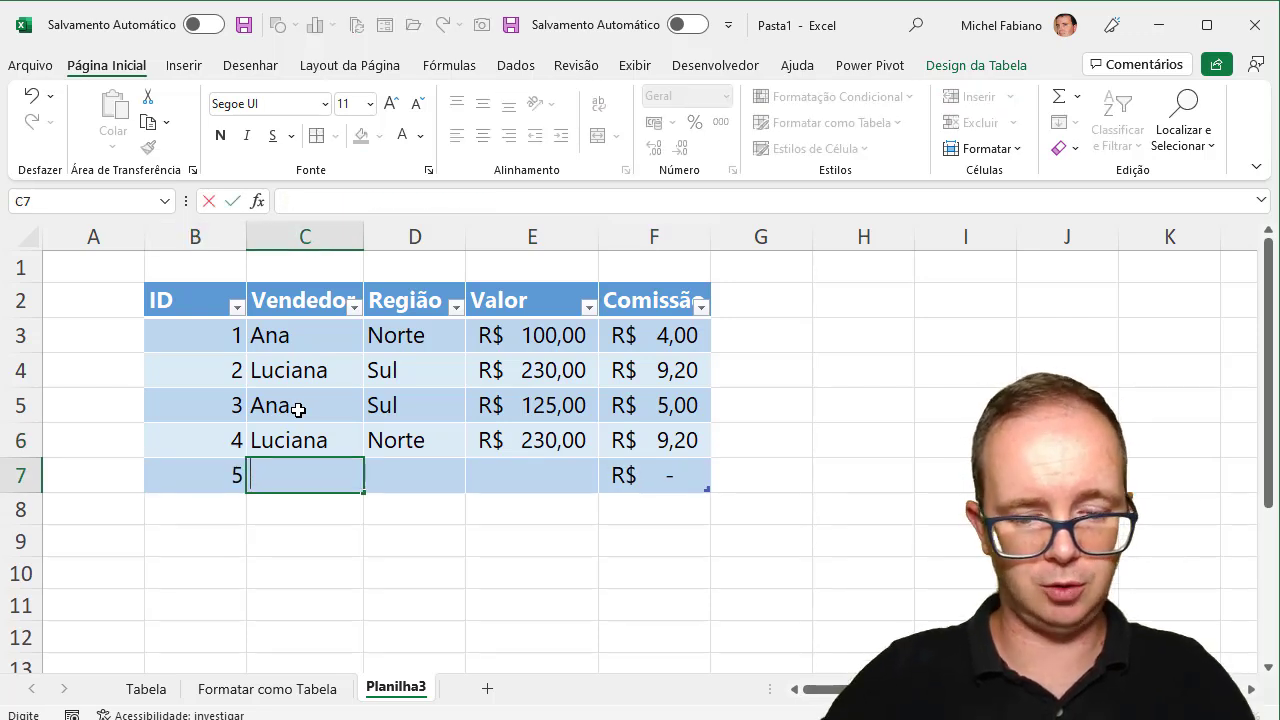
type("Ana")
key("Tab")
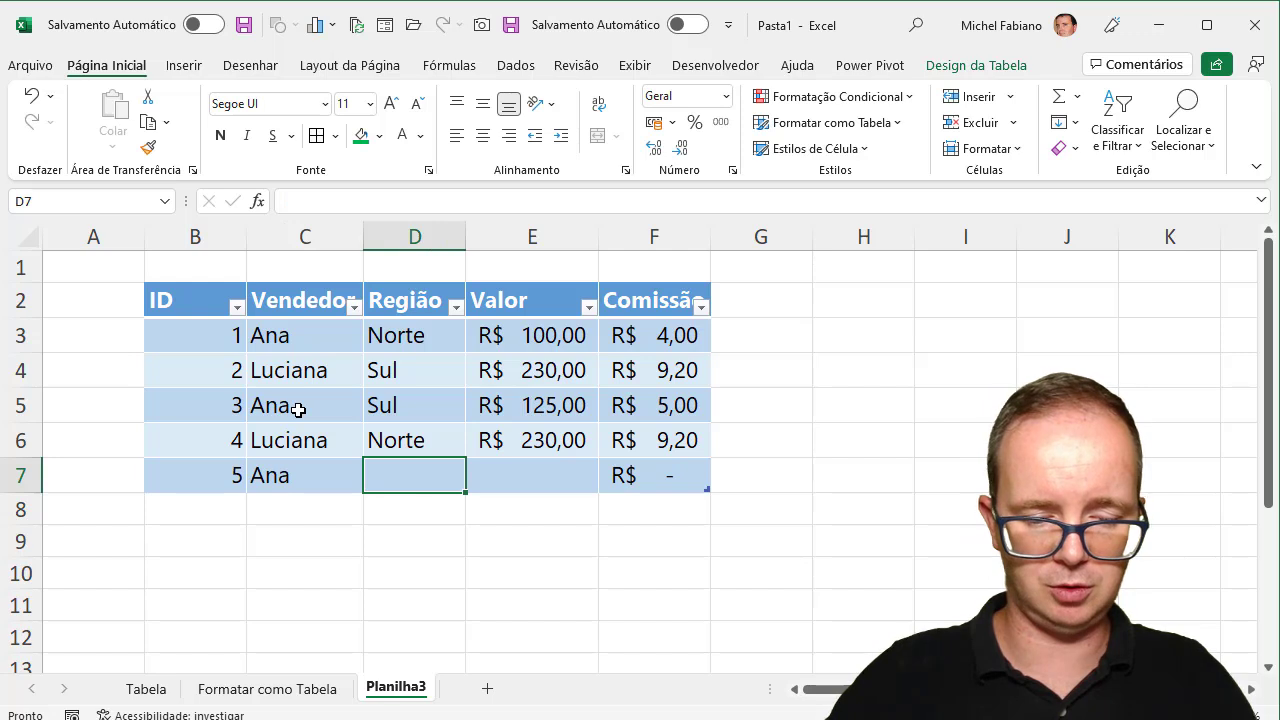
type("Sul")
key("Tab")
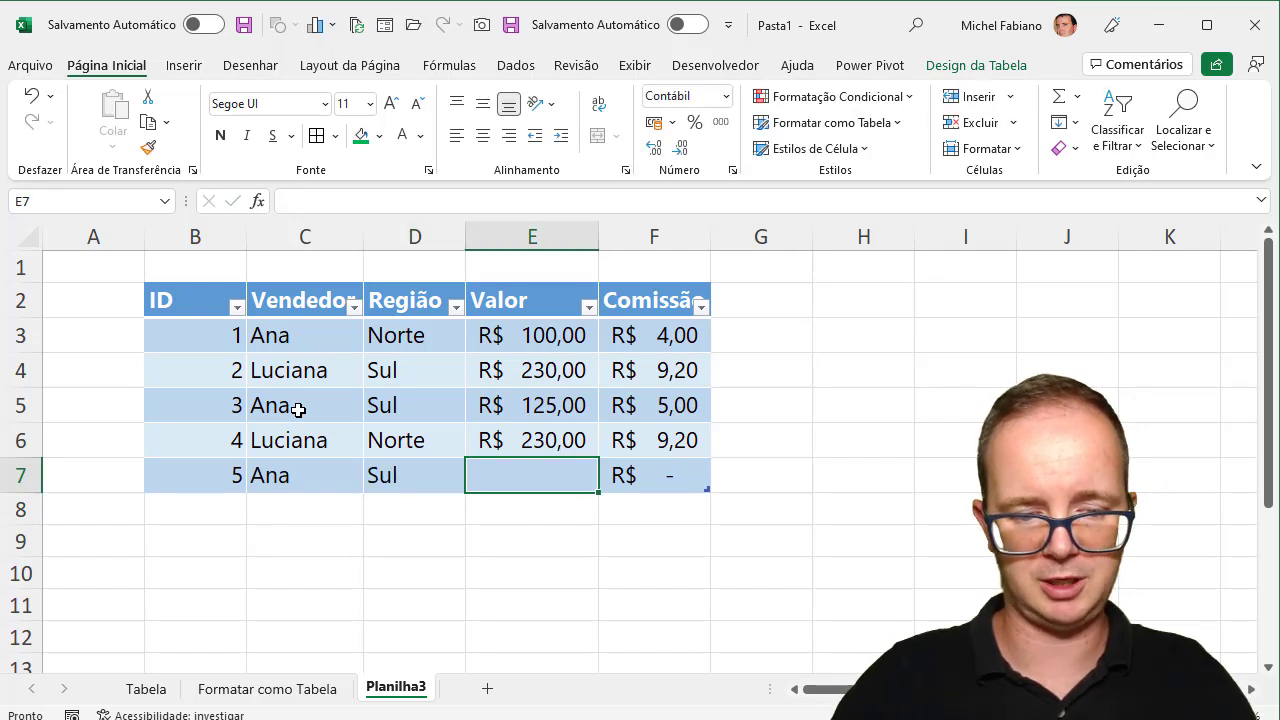
type("345")
key("Tab")
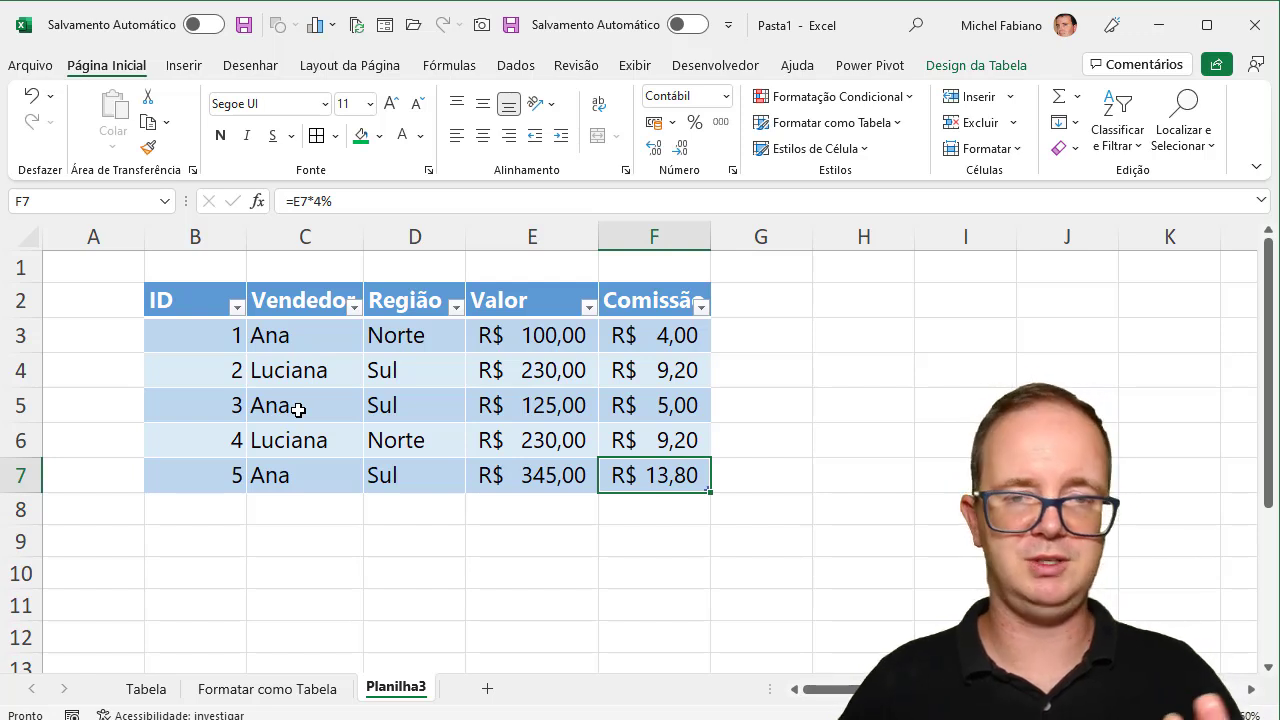
Add a Total row summing Valor to R$ 1.030,00 and autofit columns E and F
left_click(968, 67)
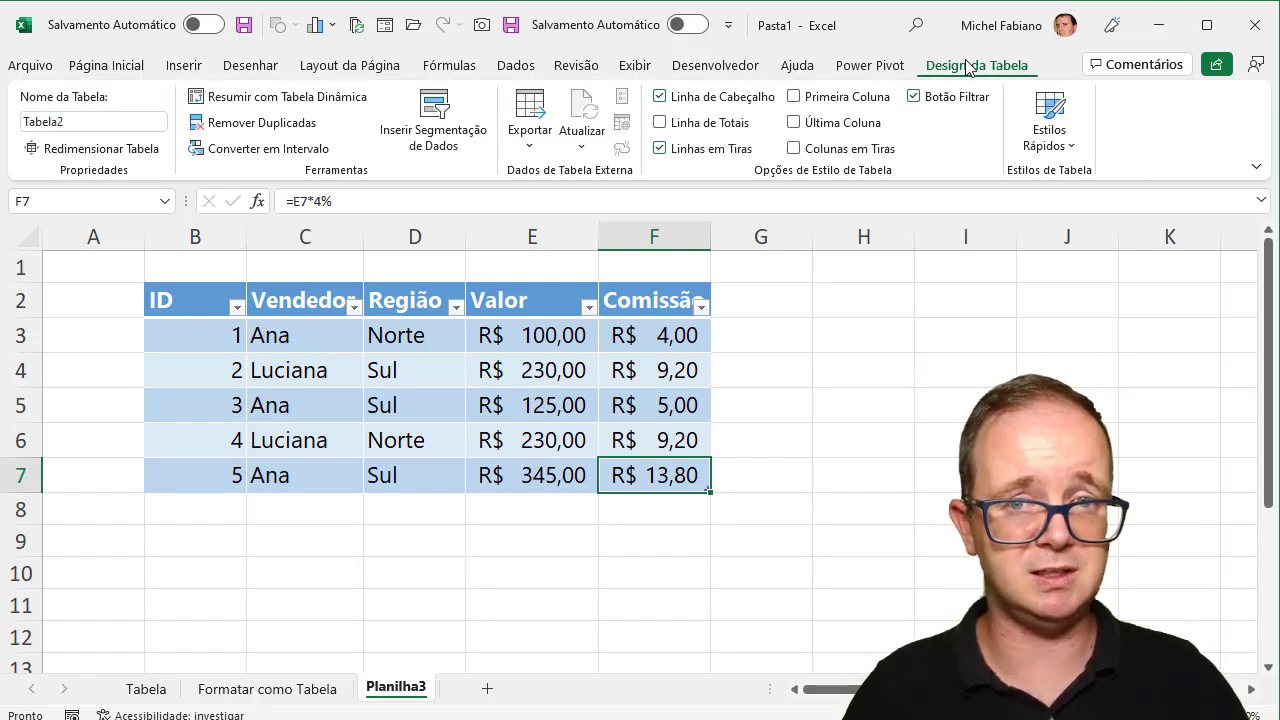
left_click(726, 134)
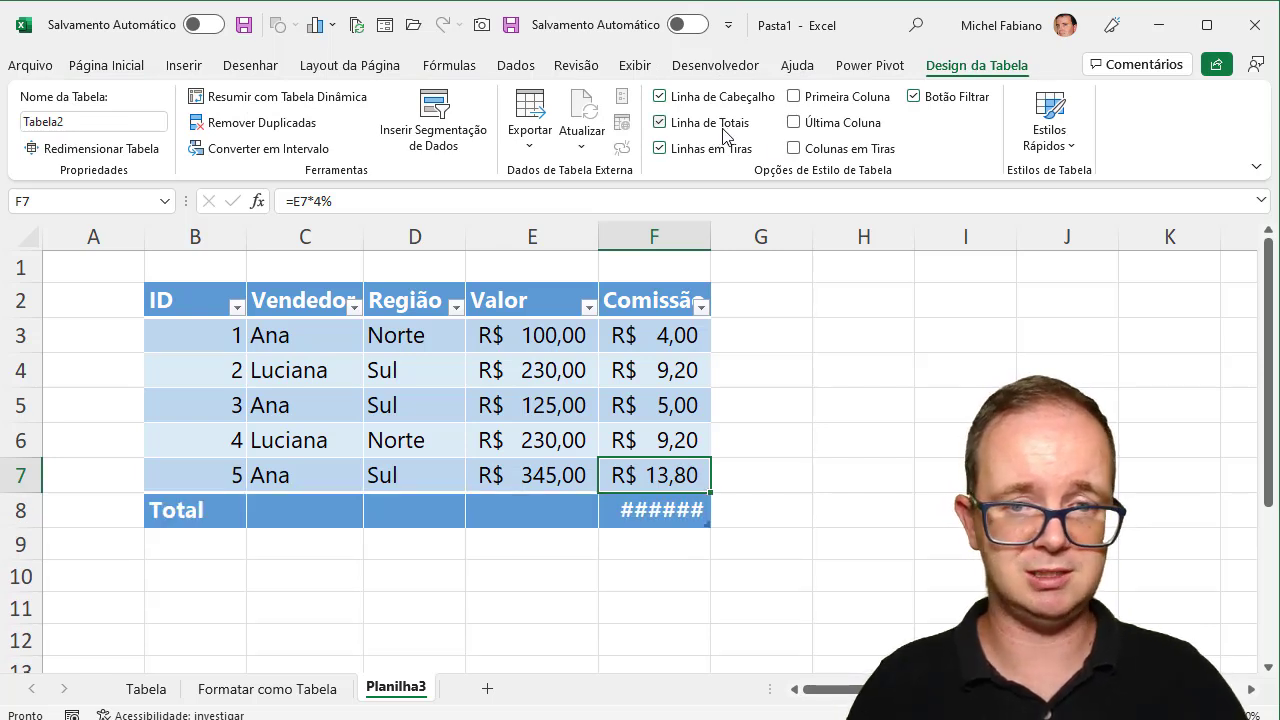
double_click(711, 237)
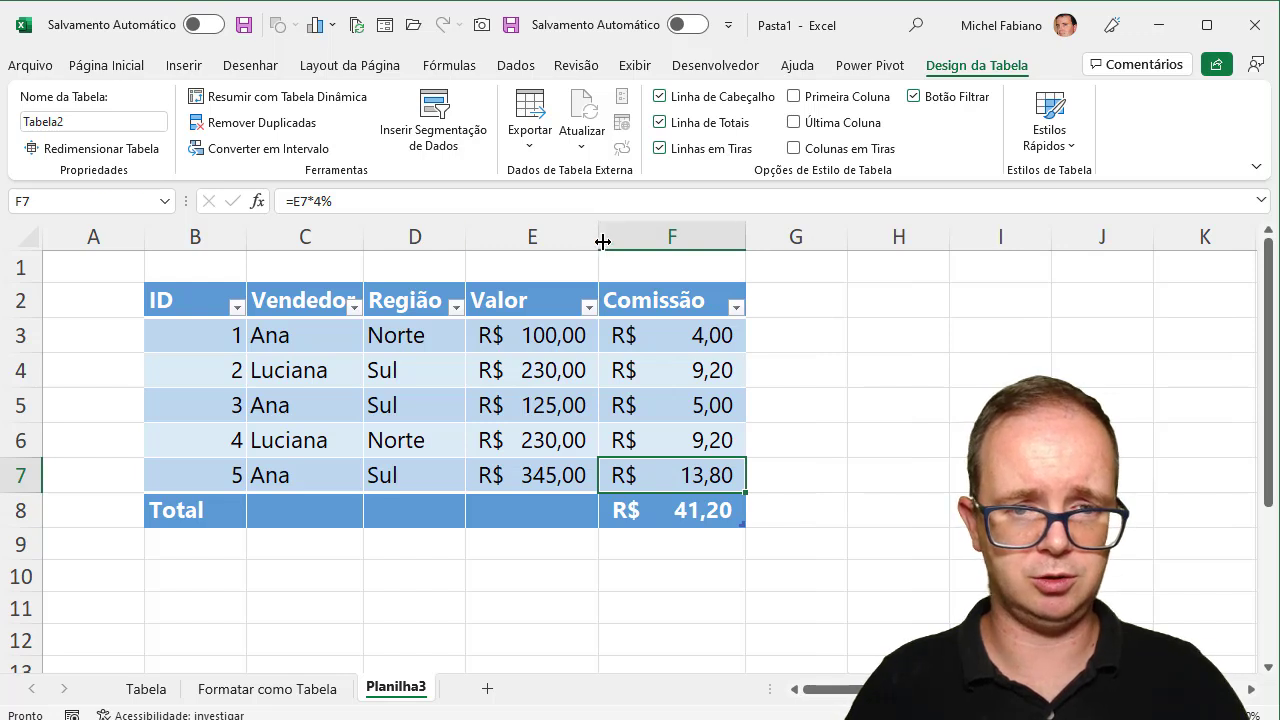
left_click(558, 510)
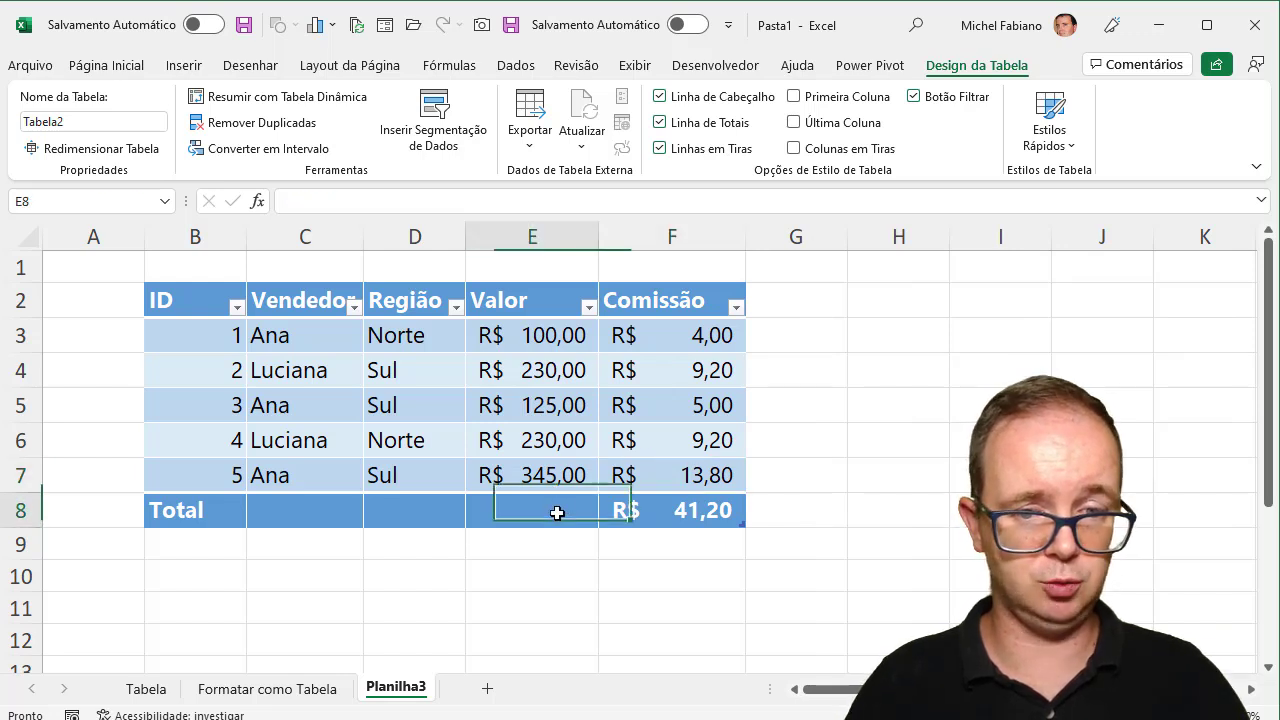
left_click(609, 518)
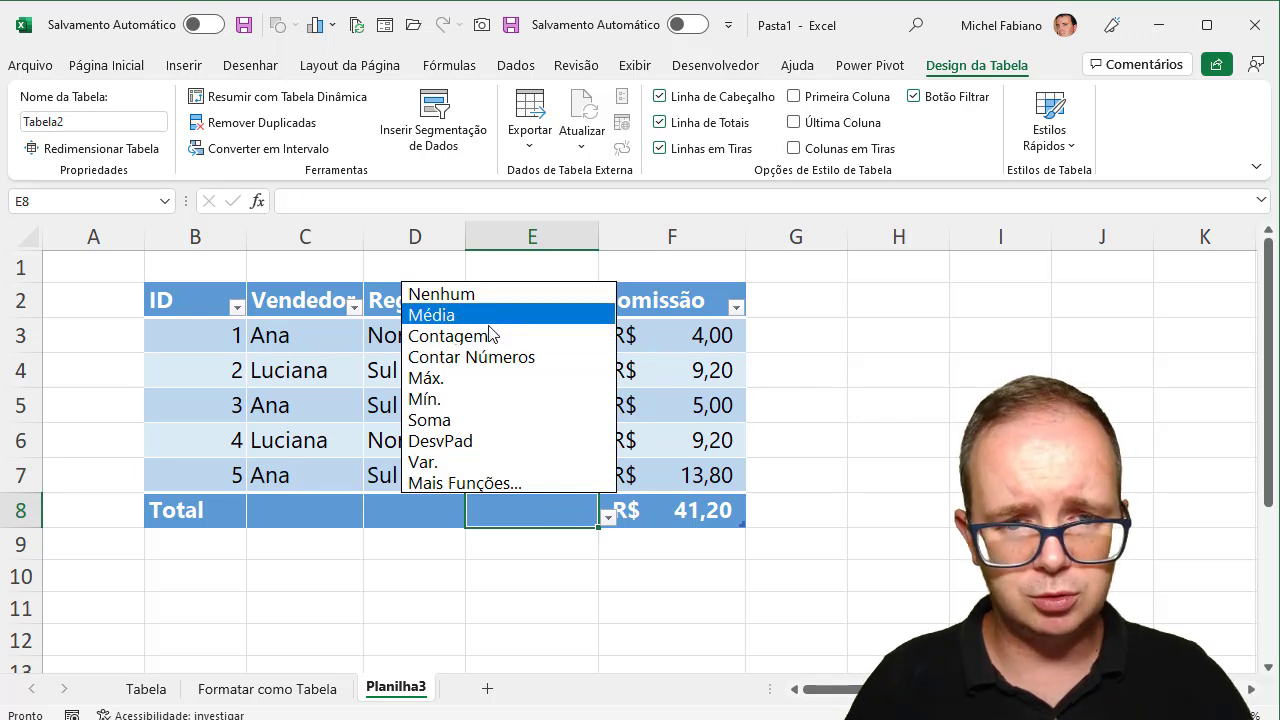
left_click(451, 432)
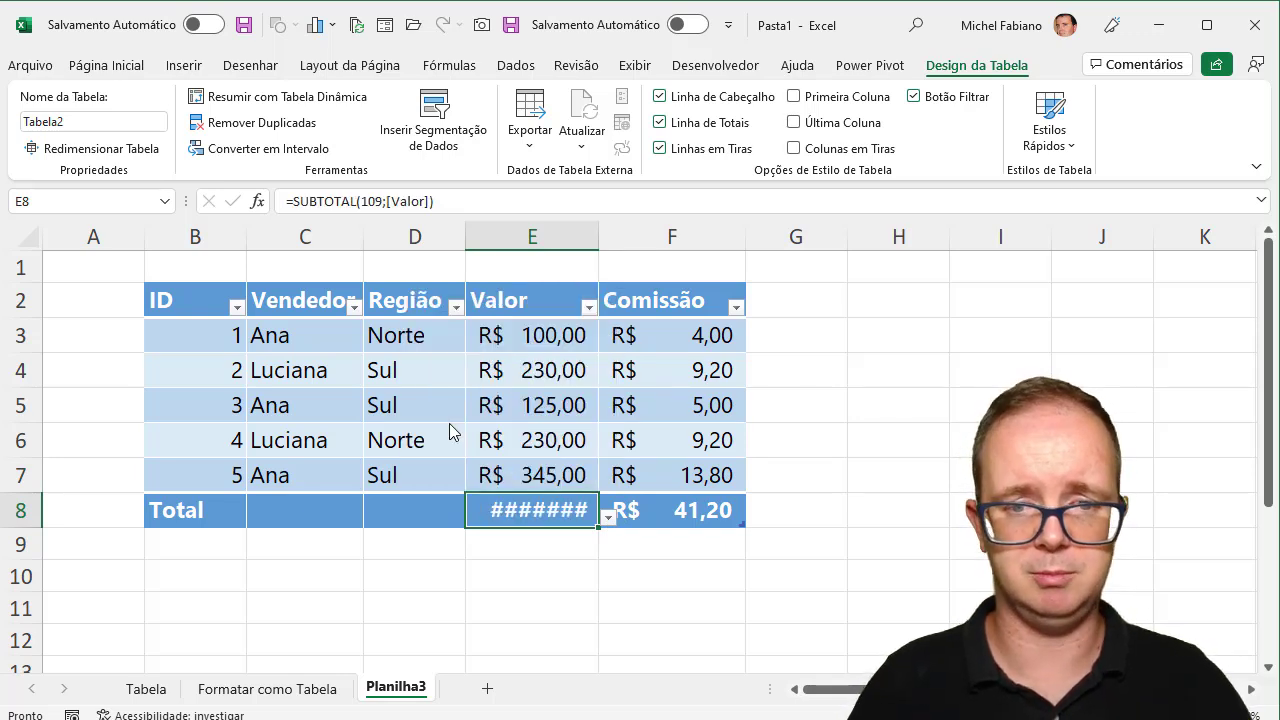
double_click(597, 243)
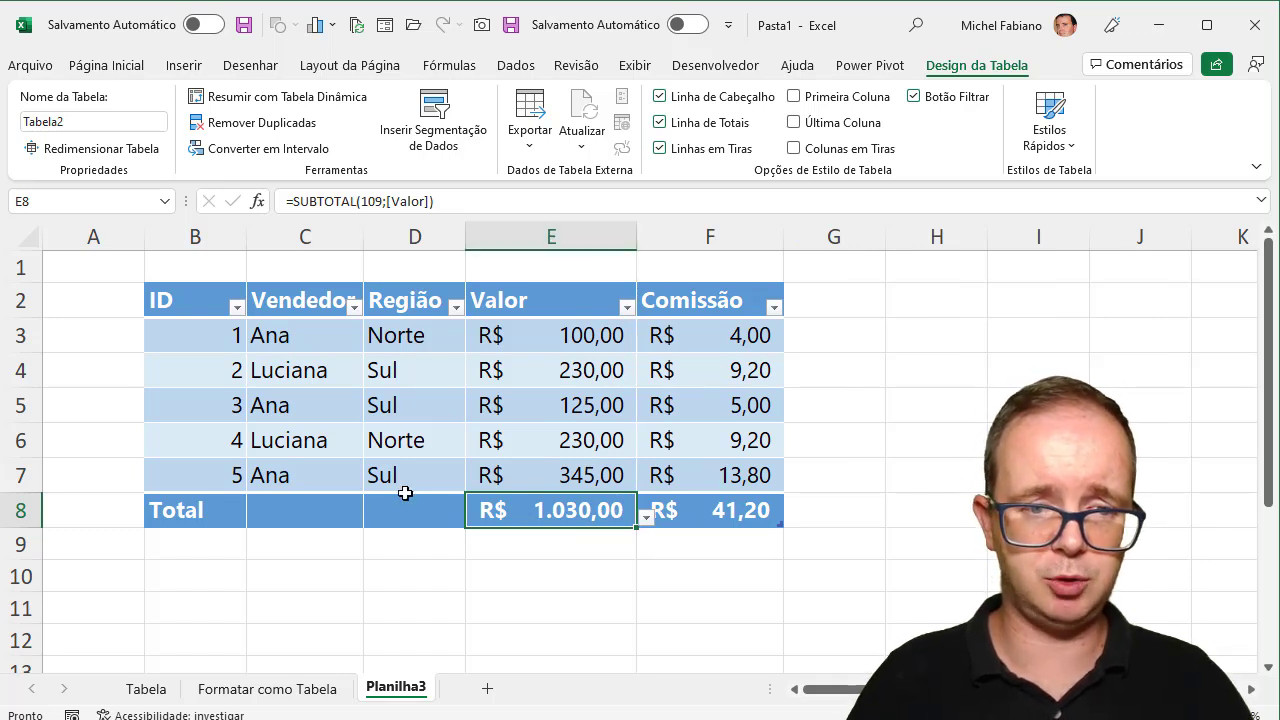
Set the Região total to Contagem (5) and start inserting a slicer
left_click(456, 513)
left_click(475, 518)
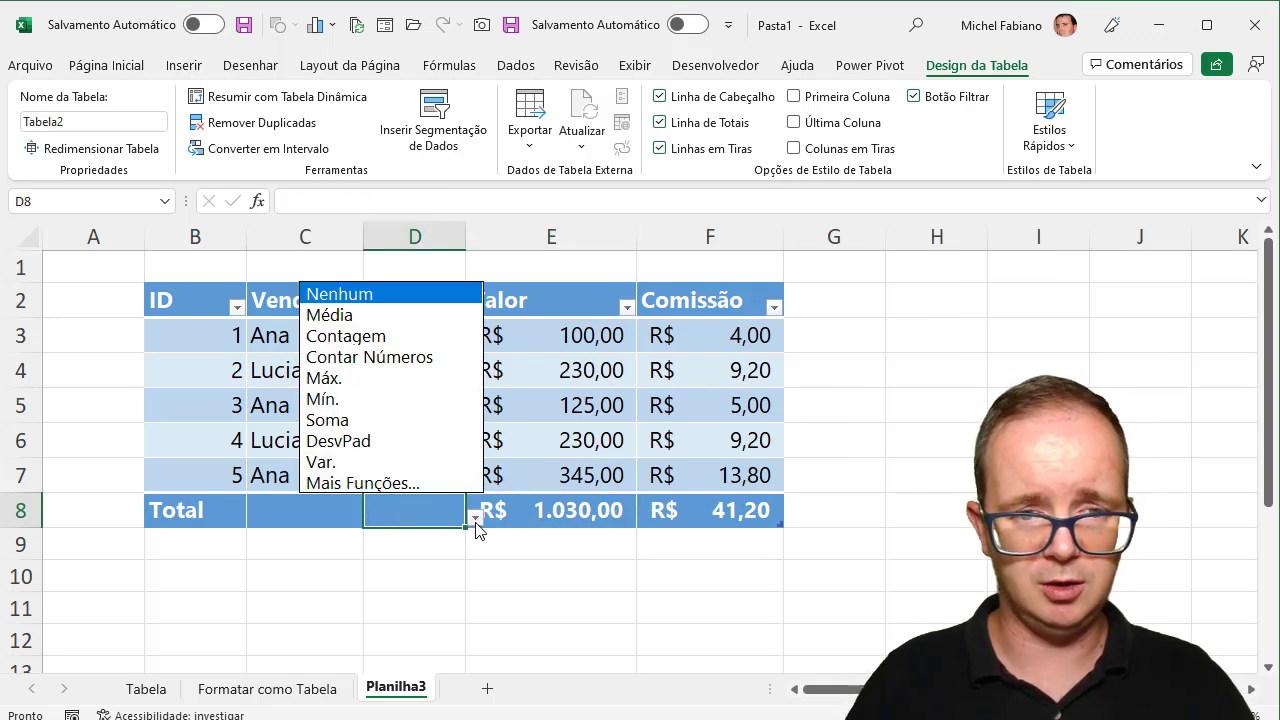
left_click(390, 336)
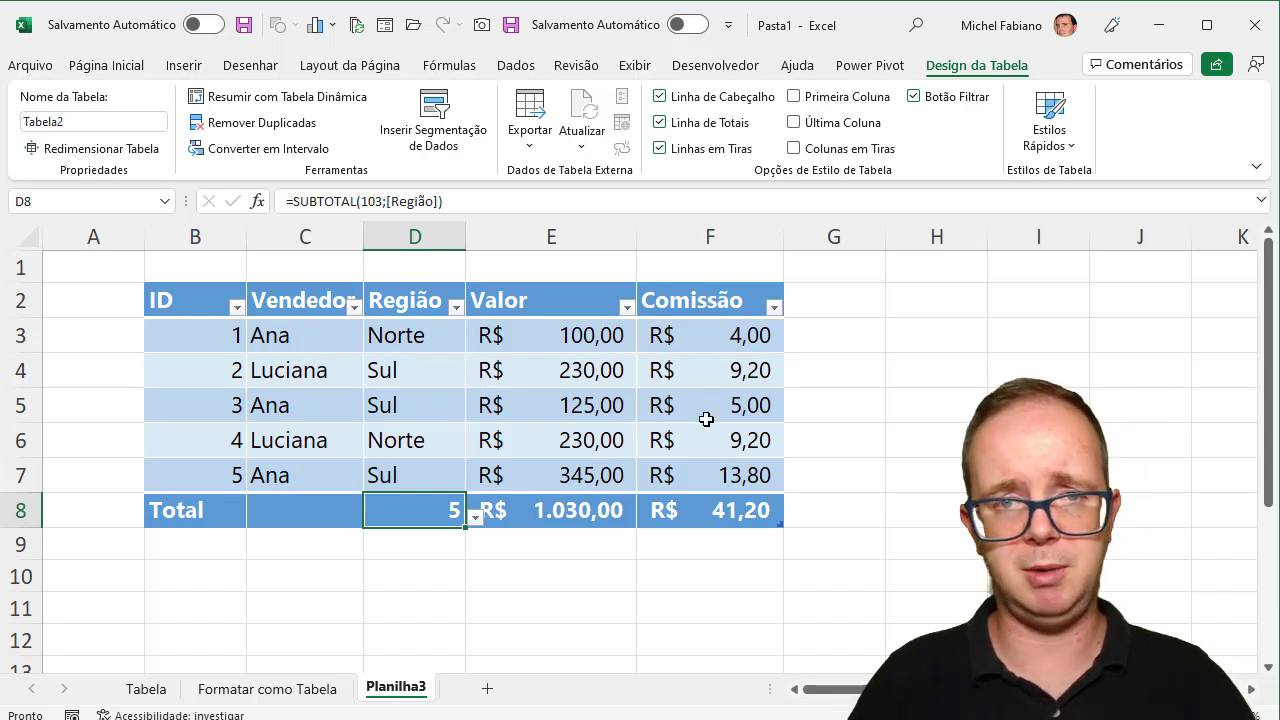
left_click(450, 120)
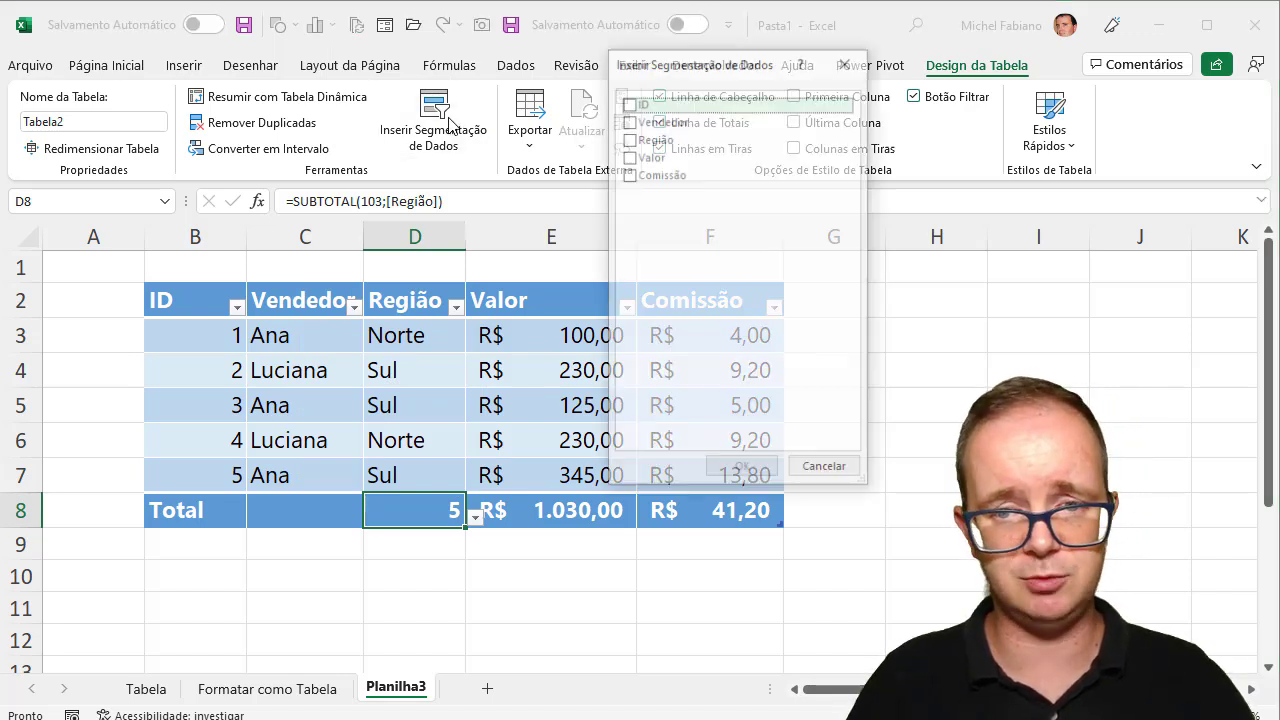
Insert a Região slicer and resize it compactly beside the table
left_click(628, 139)
left_click(745, 467)
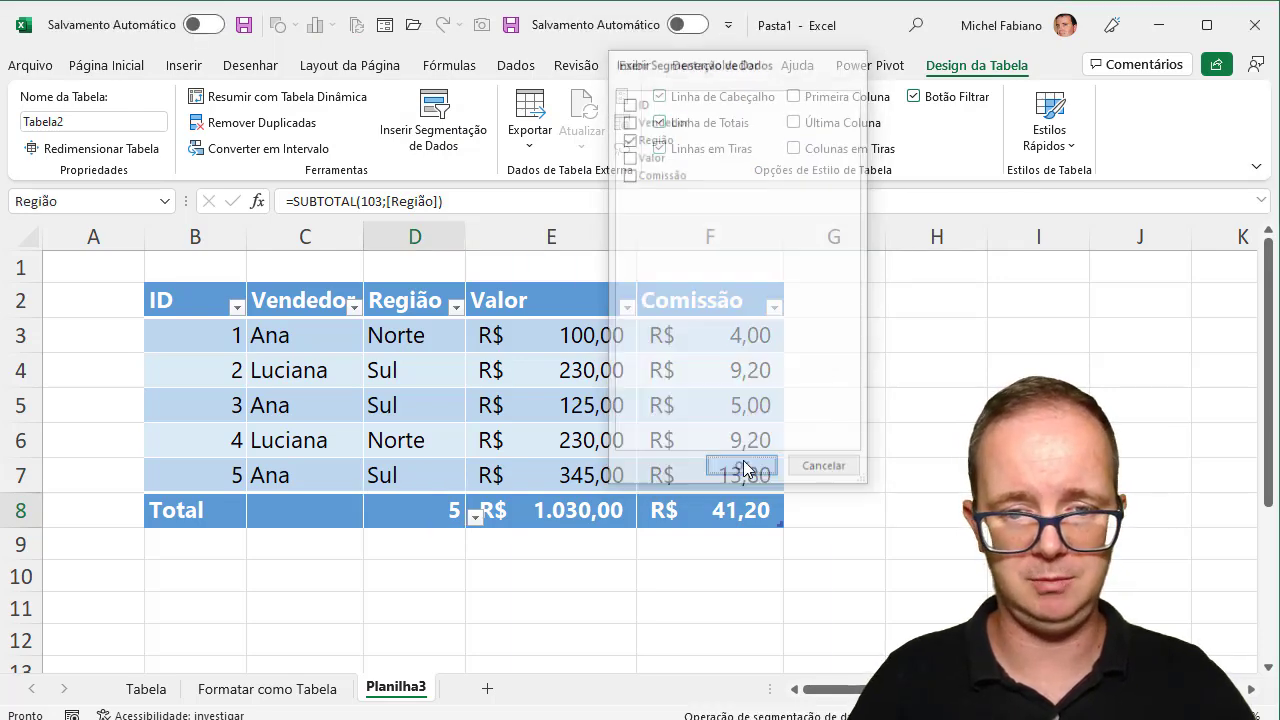
left_click_drag(676, 281, 980, 281)
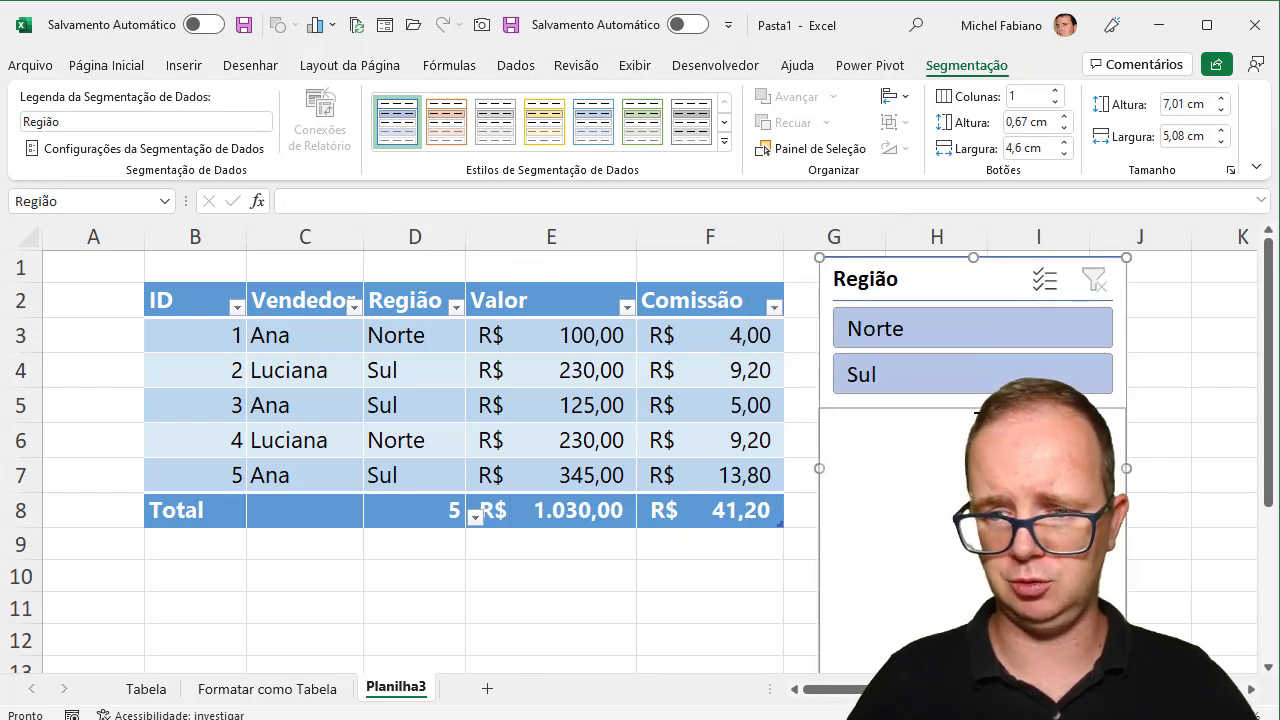
mouse_move(974, 258)
left_mouse_down()
mouse_move(974, 413)
mouse_move(952, 310)
left_mouse_up()
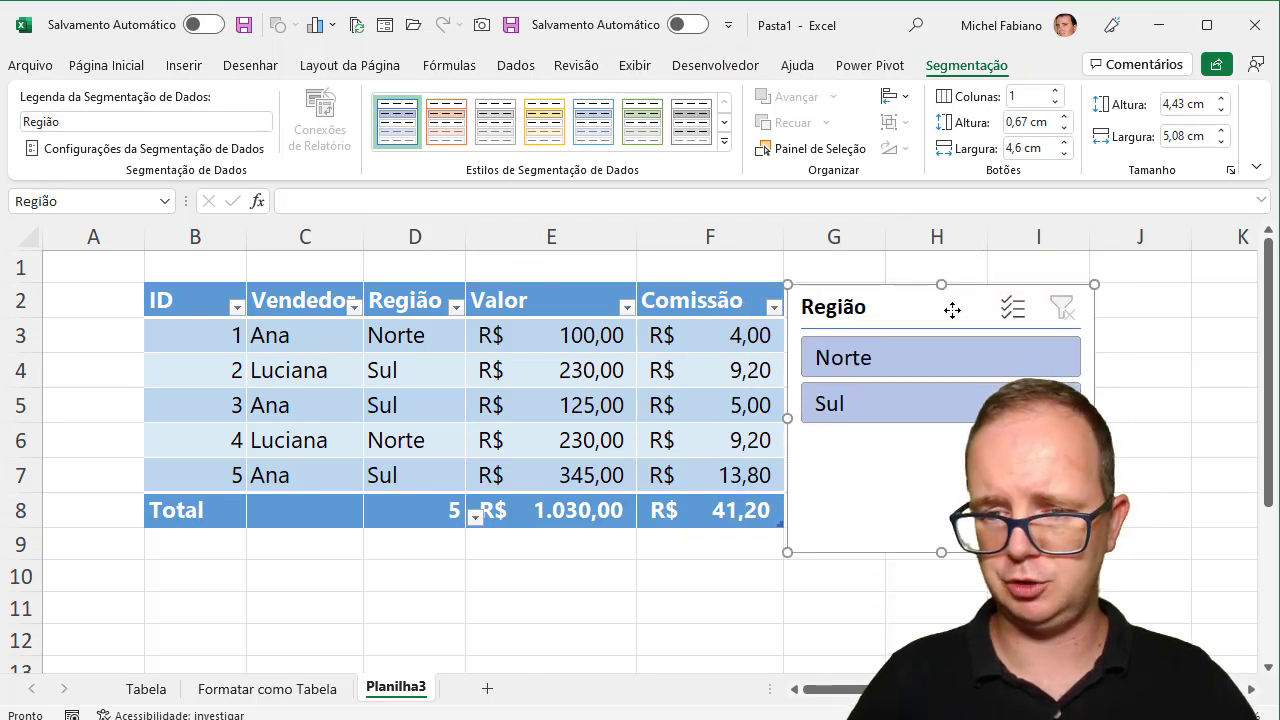
scroll(640, 450, "down", 2, "ctrl")
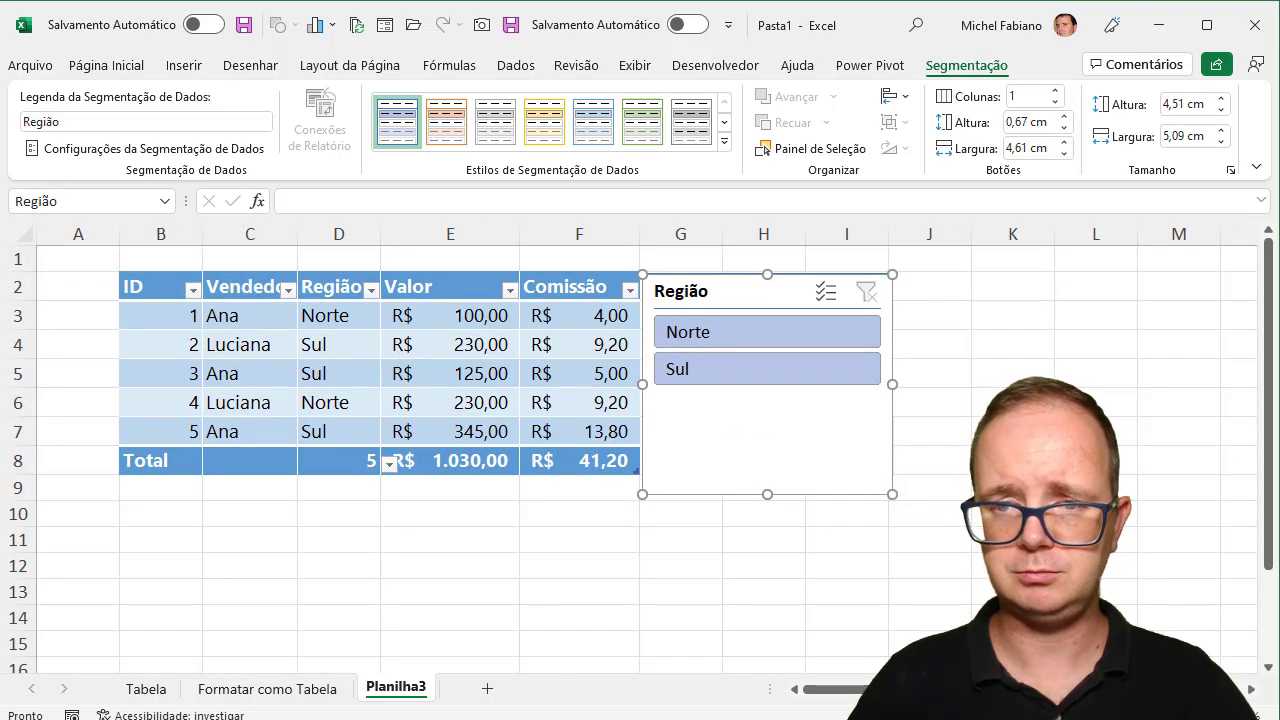
left_click_drag(764, 492, 767, 399)
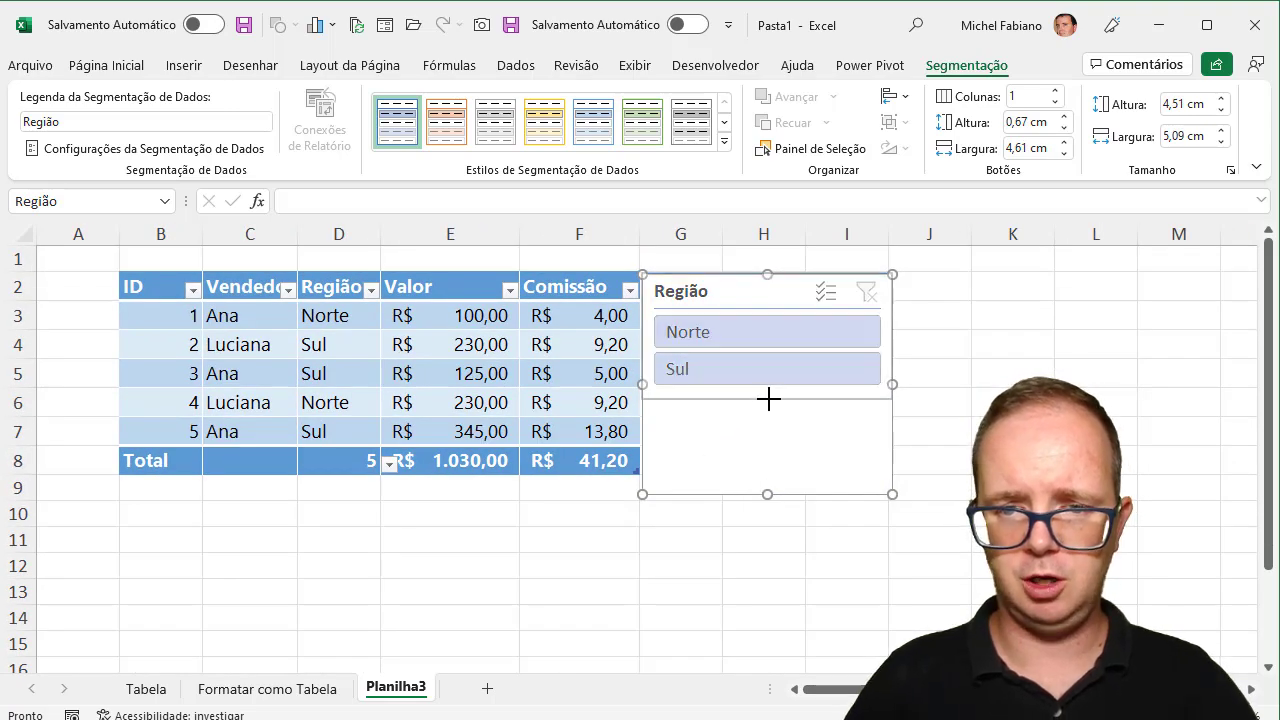
left_click(831, 437)
Filter the table through the slicer to Norte, leaving two sales totalling R$ 330,00
left_click(797, 330)
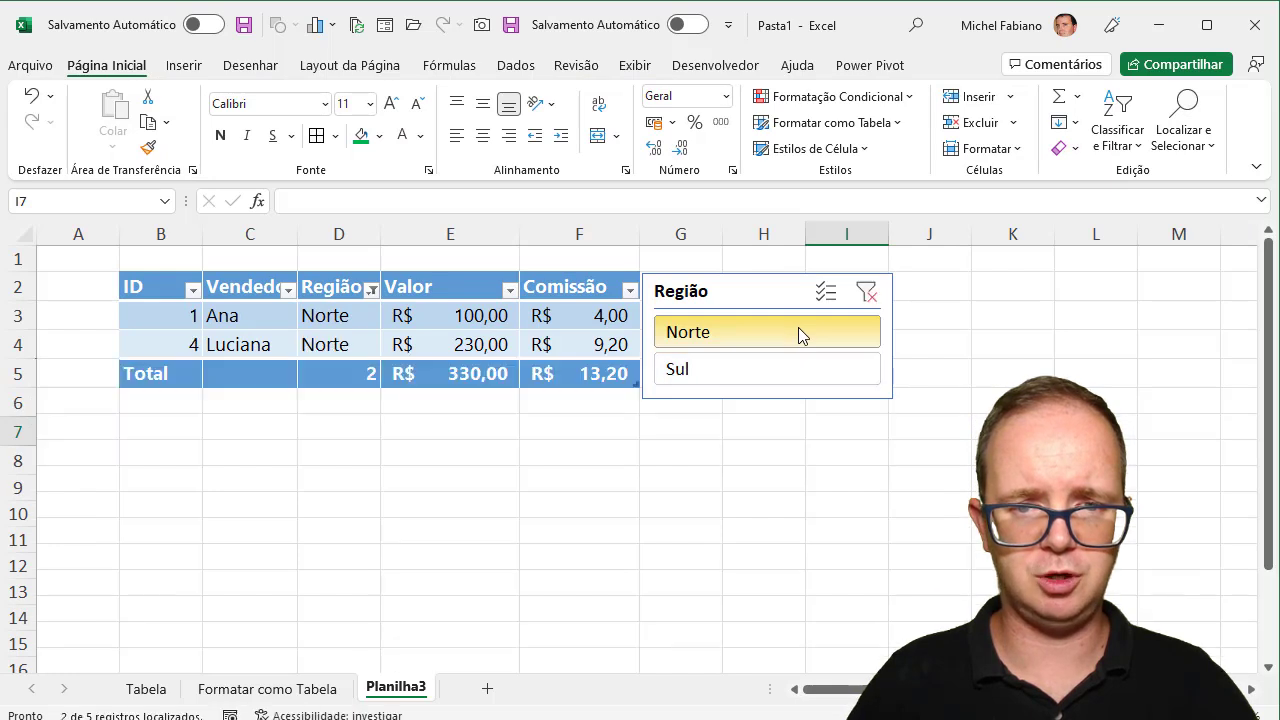
left_click(795, 365)
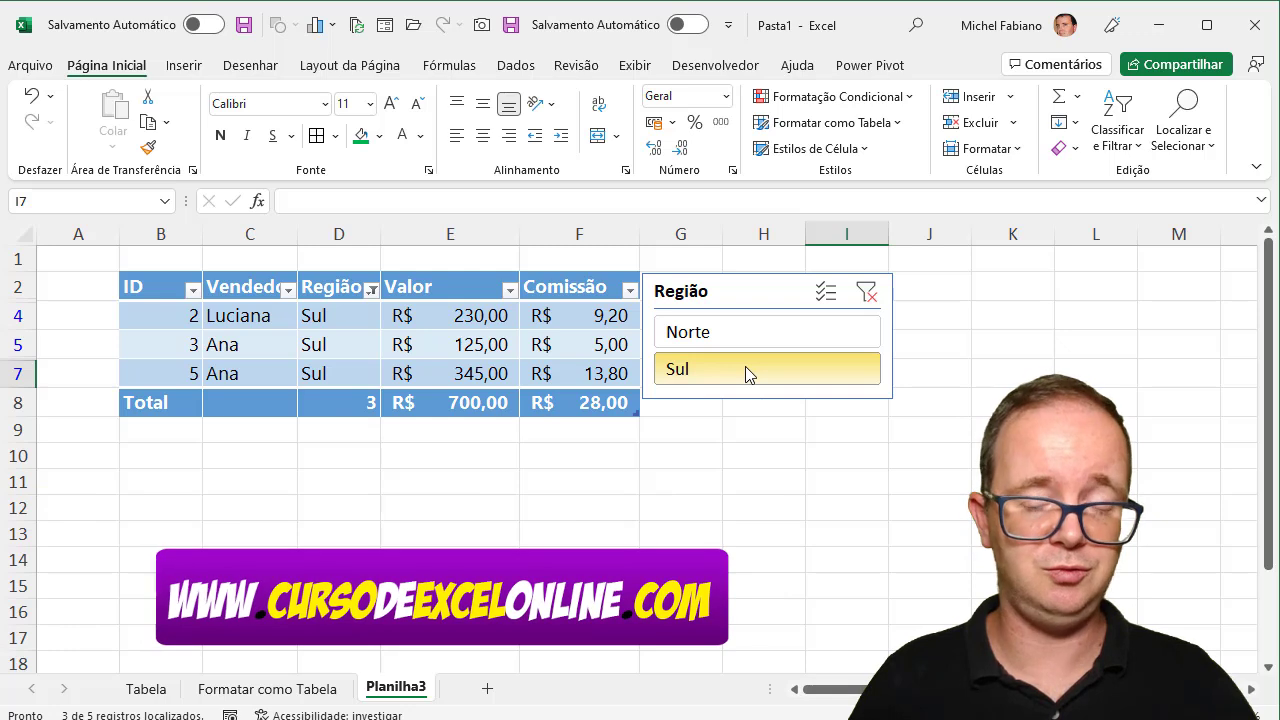
left_click(758, 333)
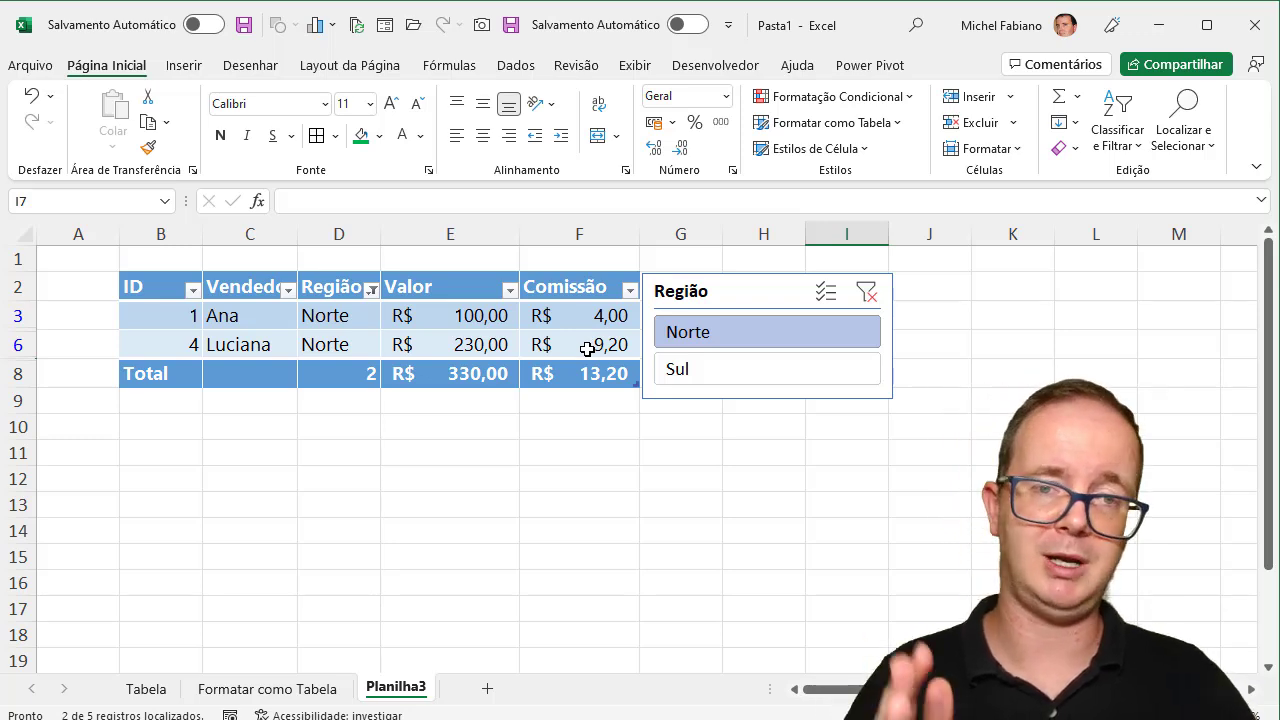
Uncheck Botão Filtrar so Tabela2's header row shows no filter arrows
left_click(593, 290)
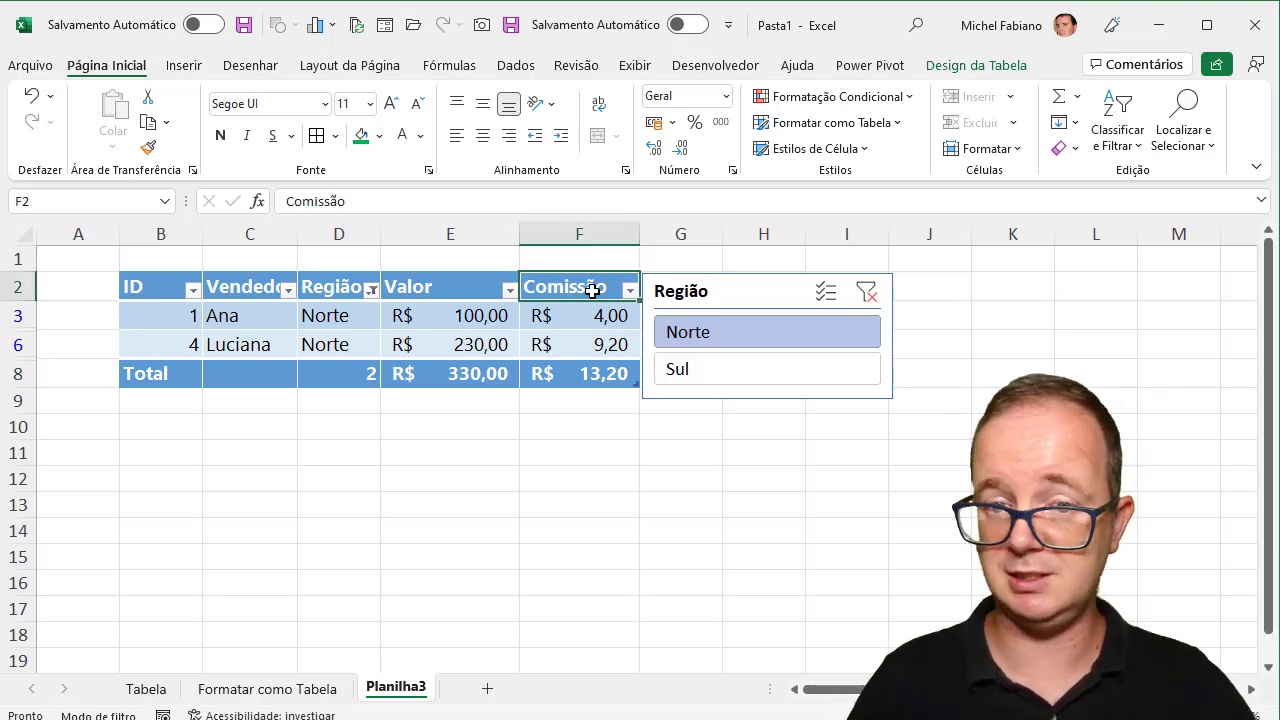
left_click(935, 68)
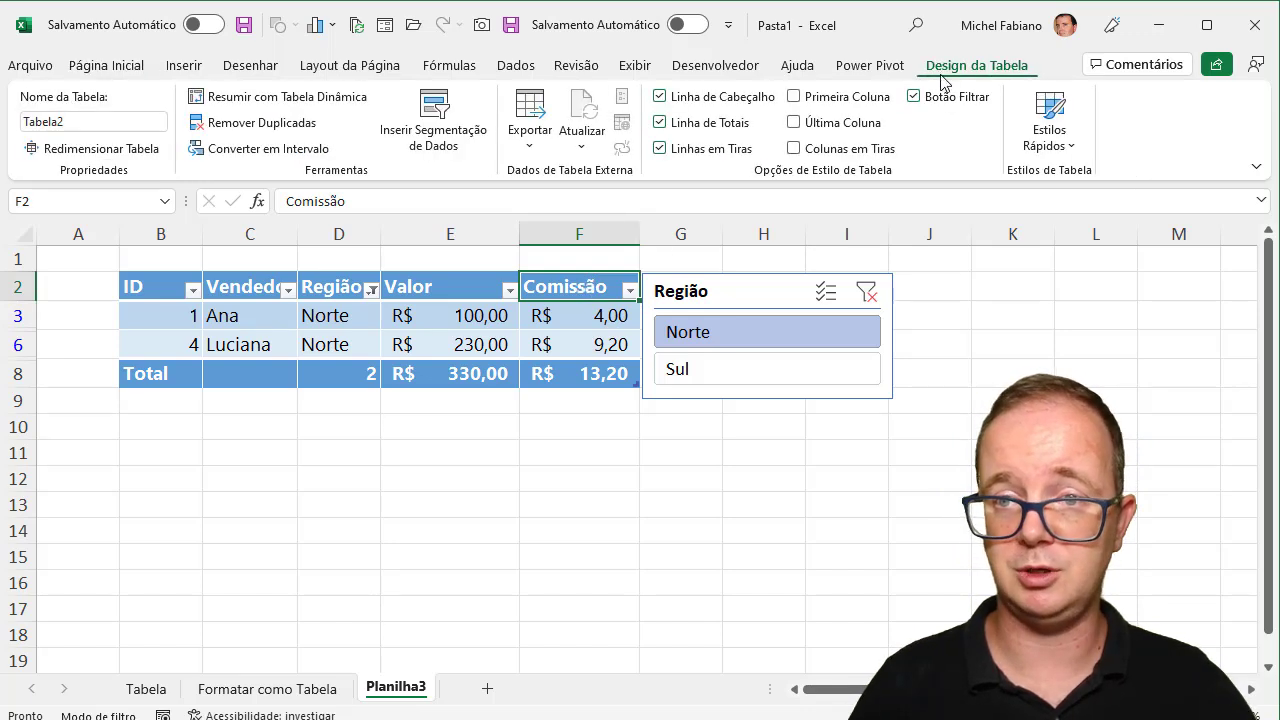
left_click(971, 99)
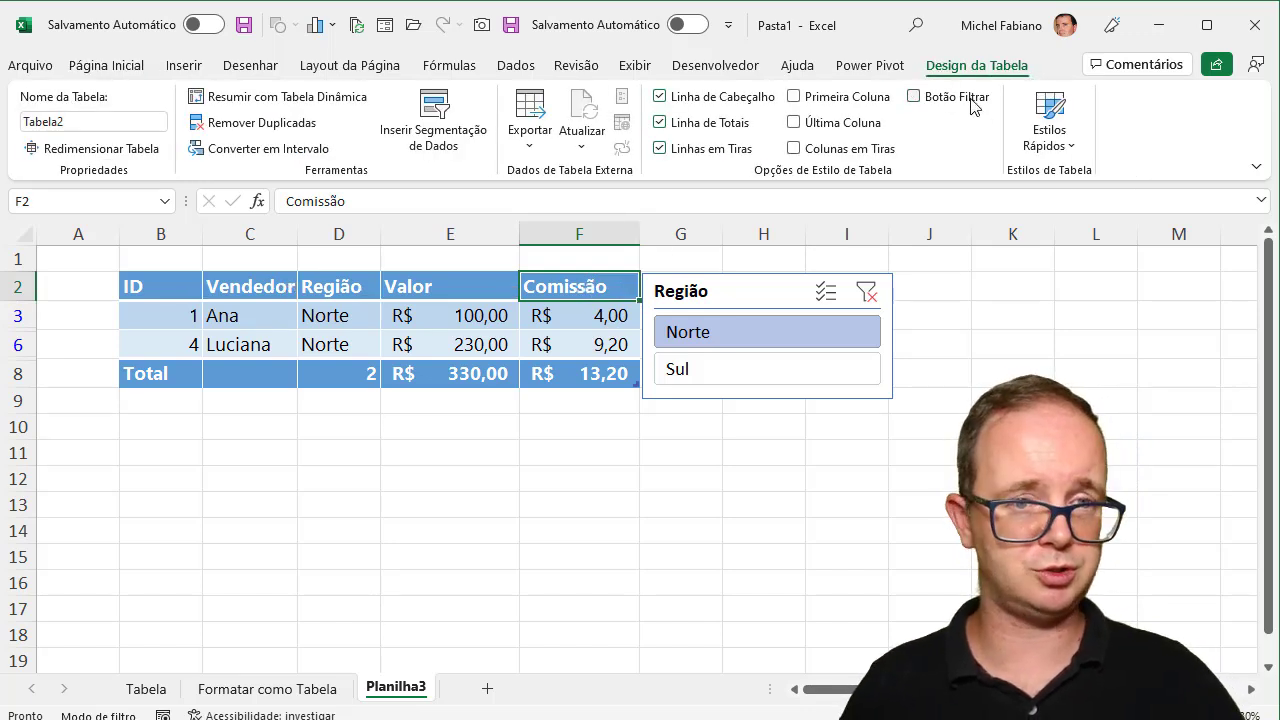